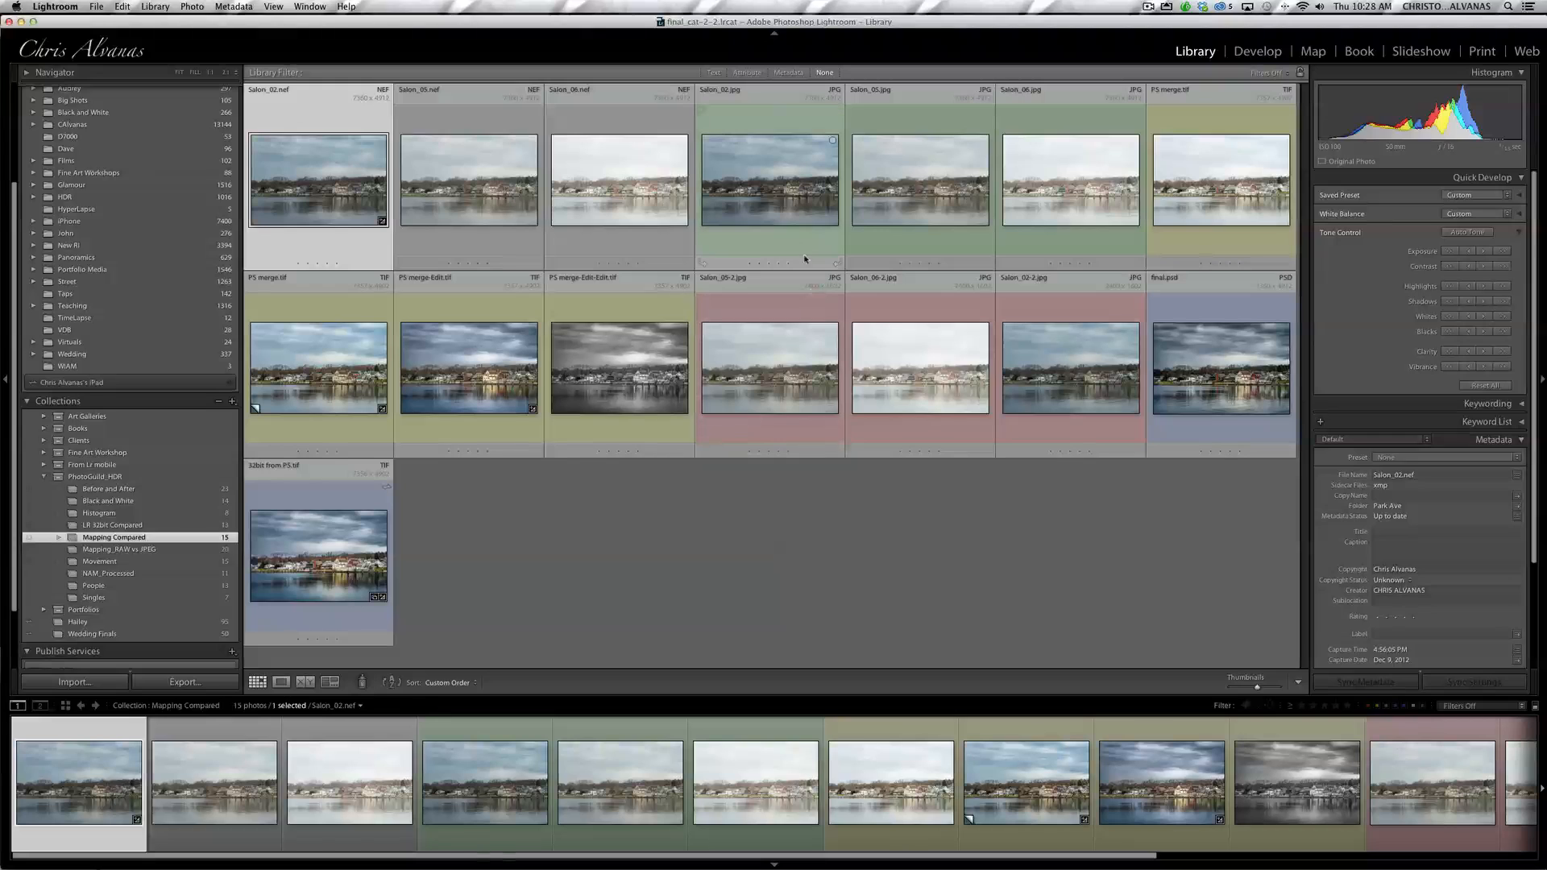
# Step: Send Salon_02.jpg, Salon_05.jpg and Salon_06.jpg to Merge to HDR Pro in Photoshop, opening them despite the Camera Raw compatibility warning
pyautogui.click(808, 204)
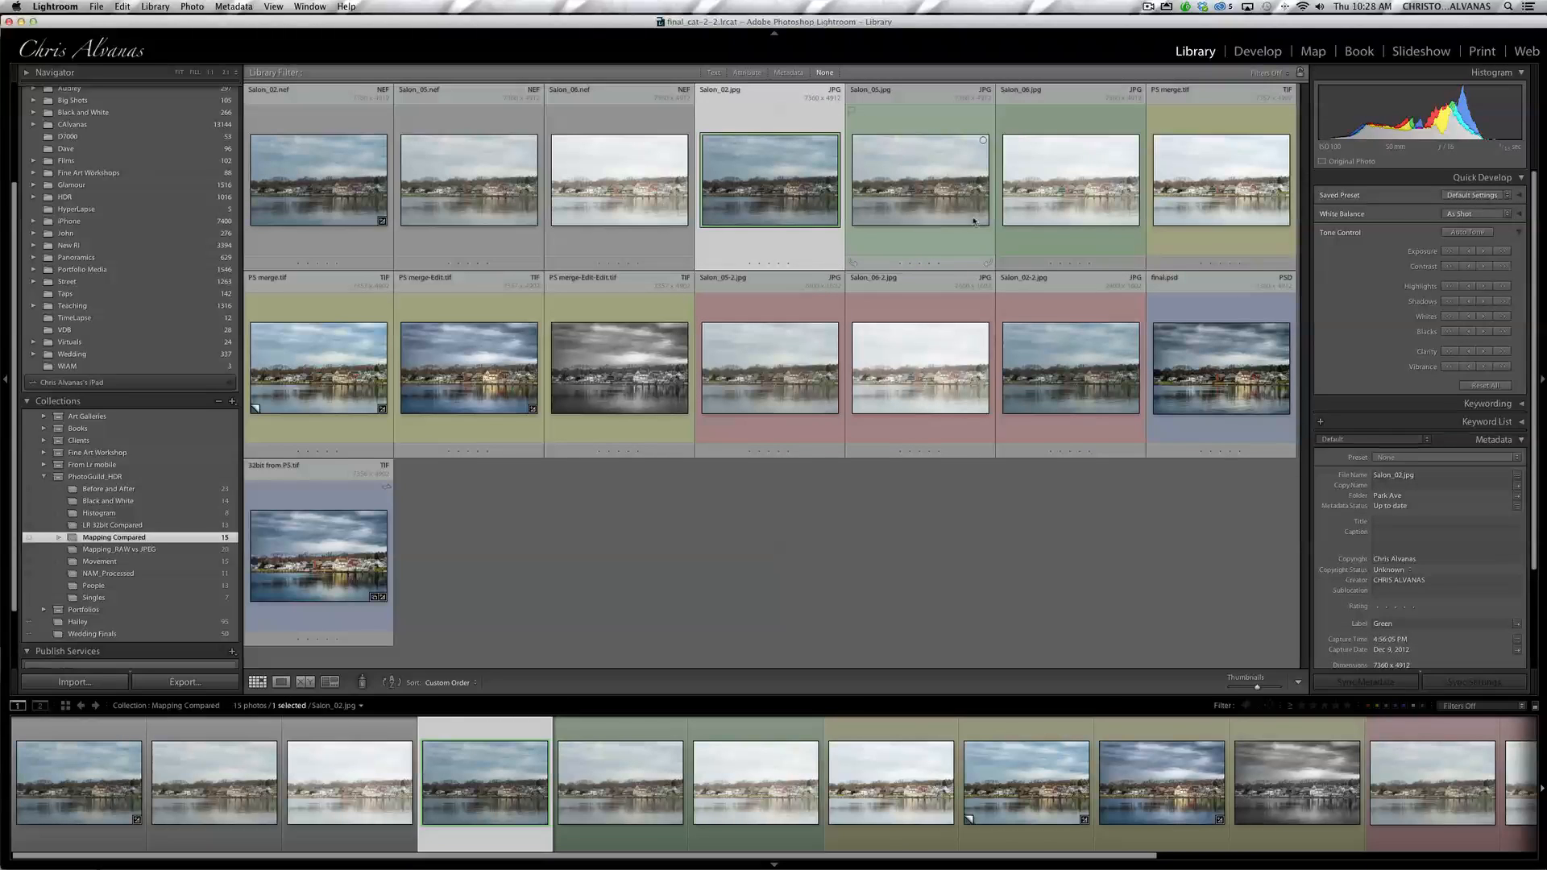
pyautogui.keyDown('shift'); pyautogui.click(1071, 186); pyautogui.keyUp('shift')
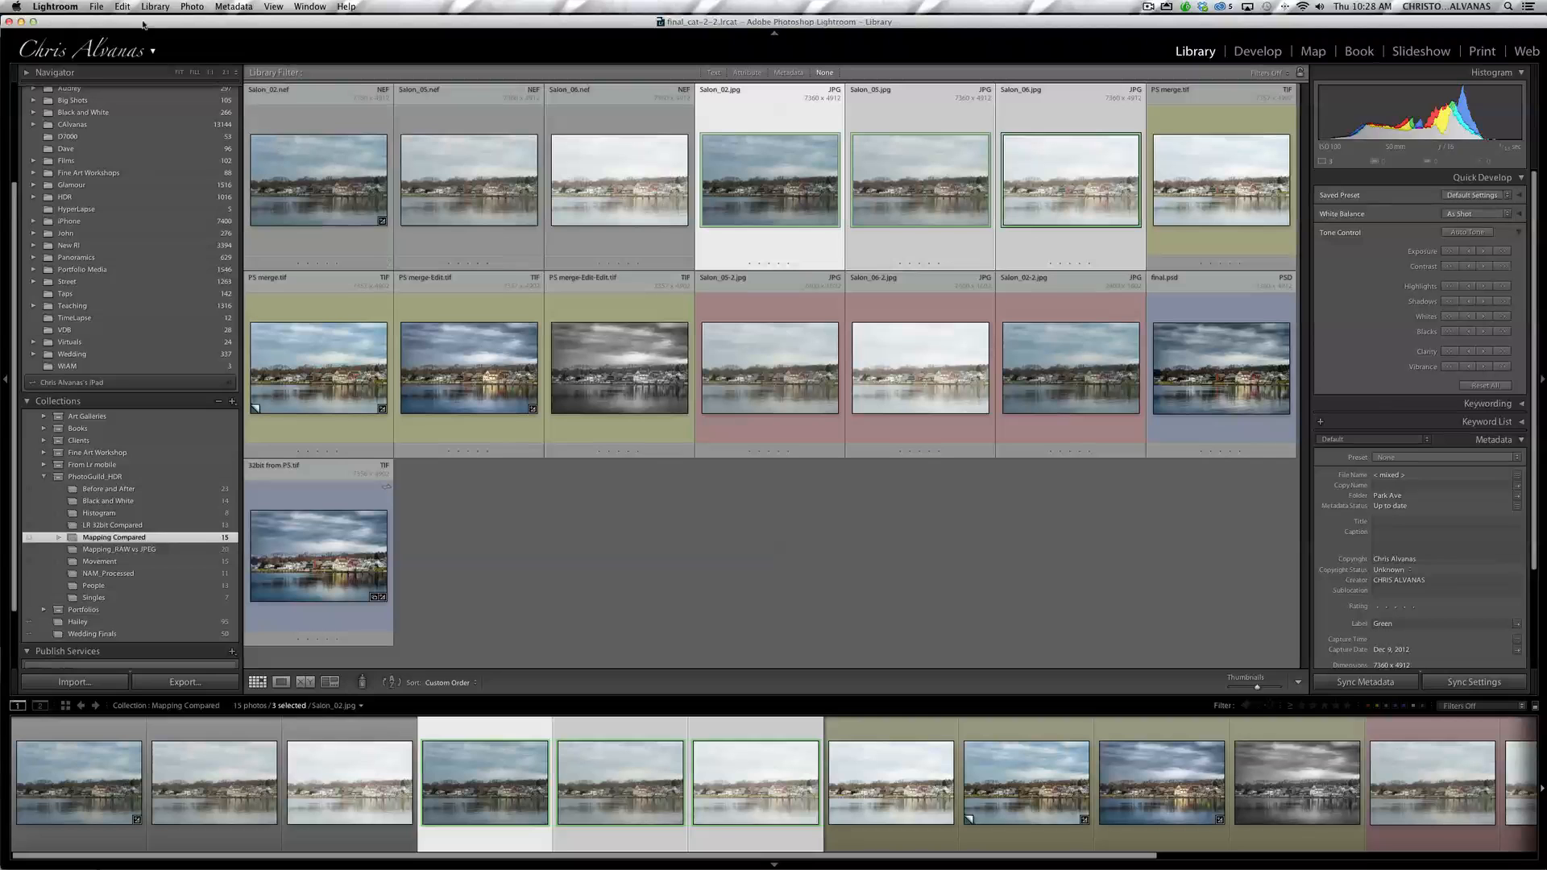
pyautogui.click(193, 6)
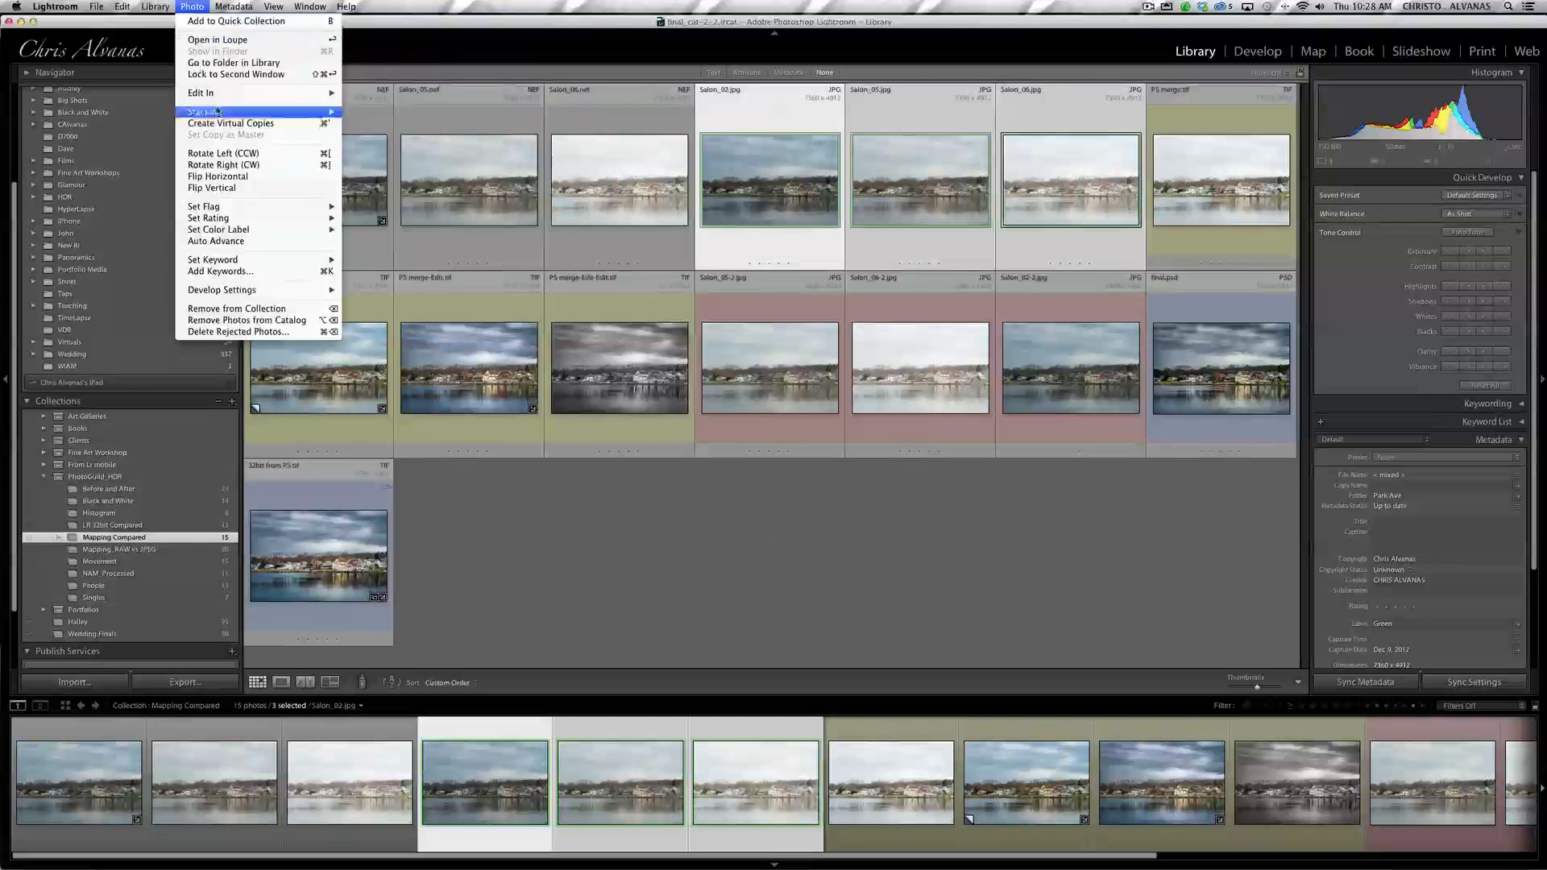
pyautogui.moveTo(233, 94)
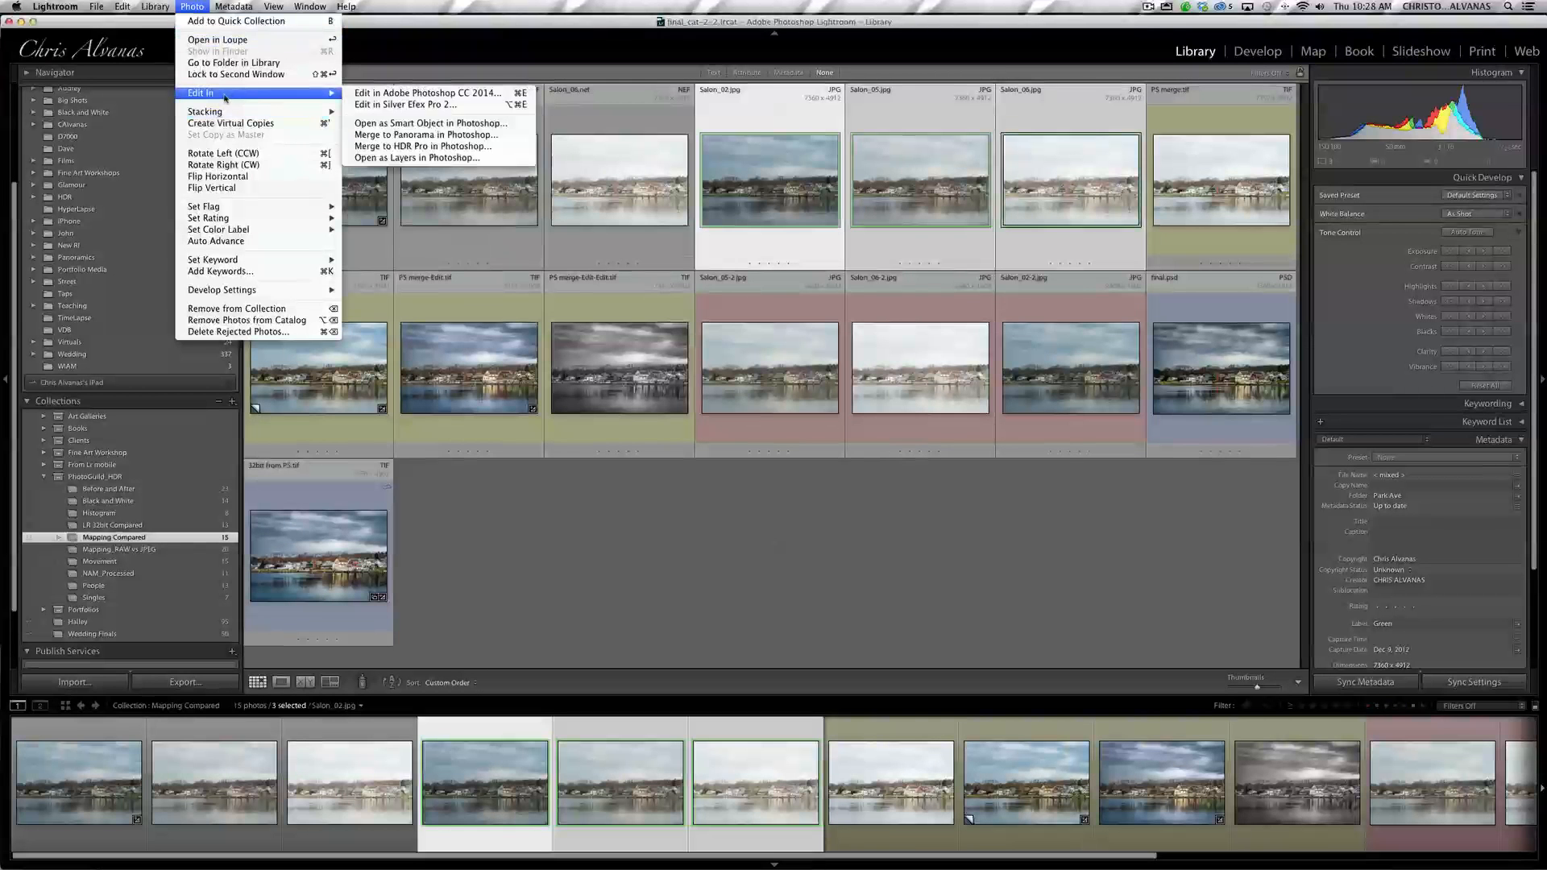
pyautogui.click(396, 148)
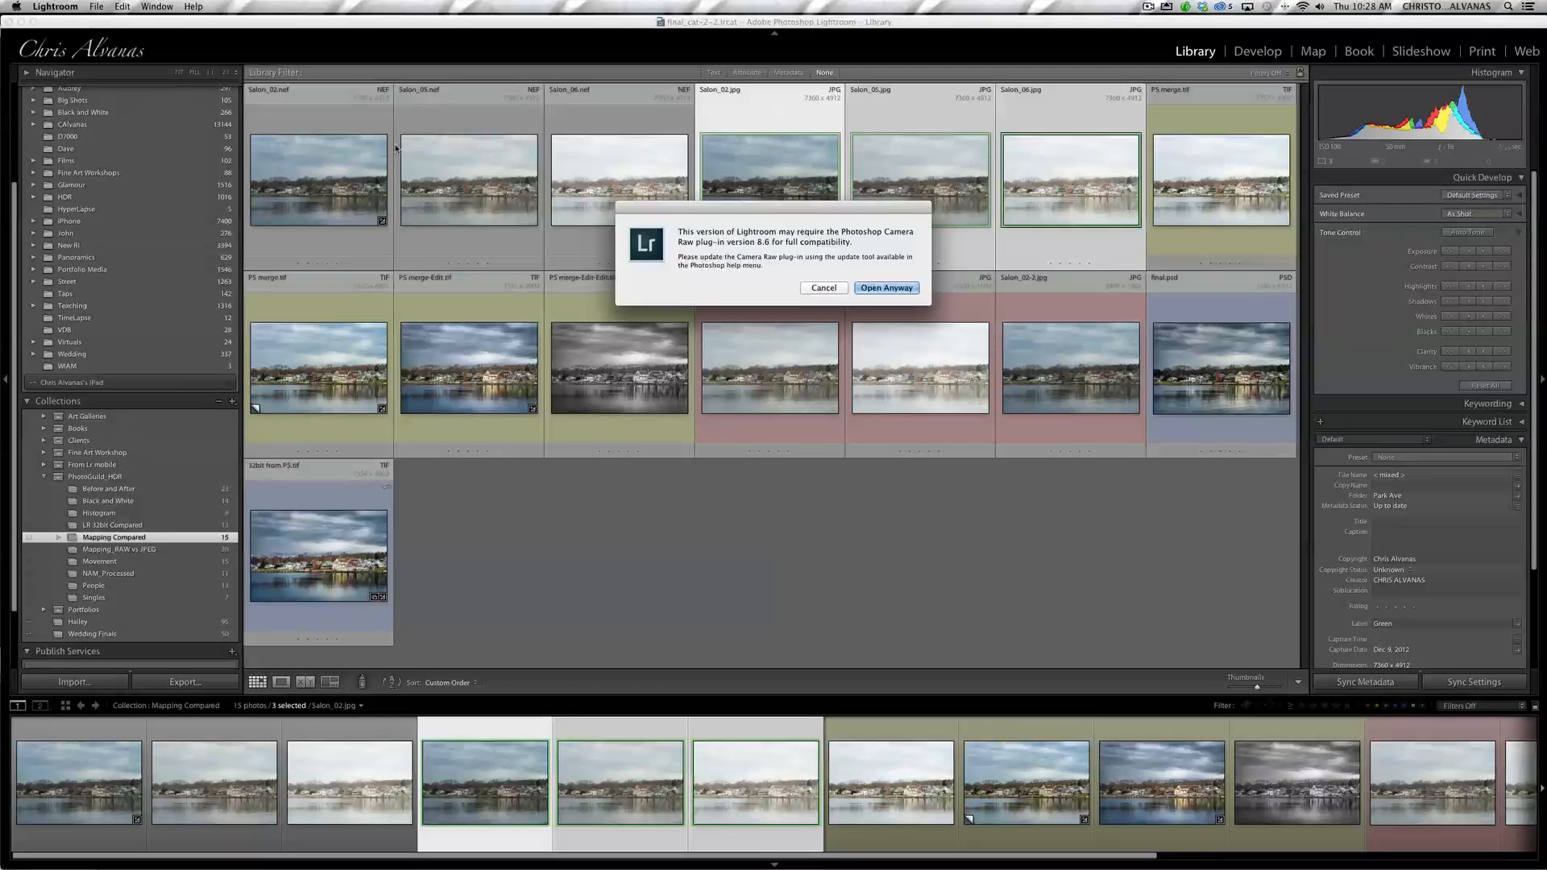
pyautogui.click(886, 288)
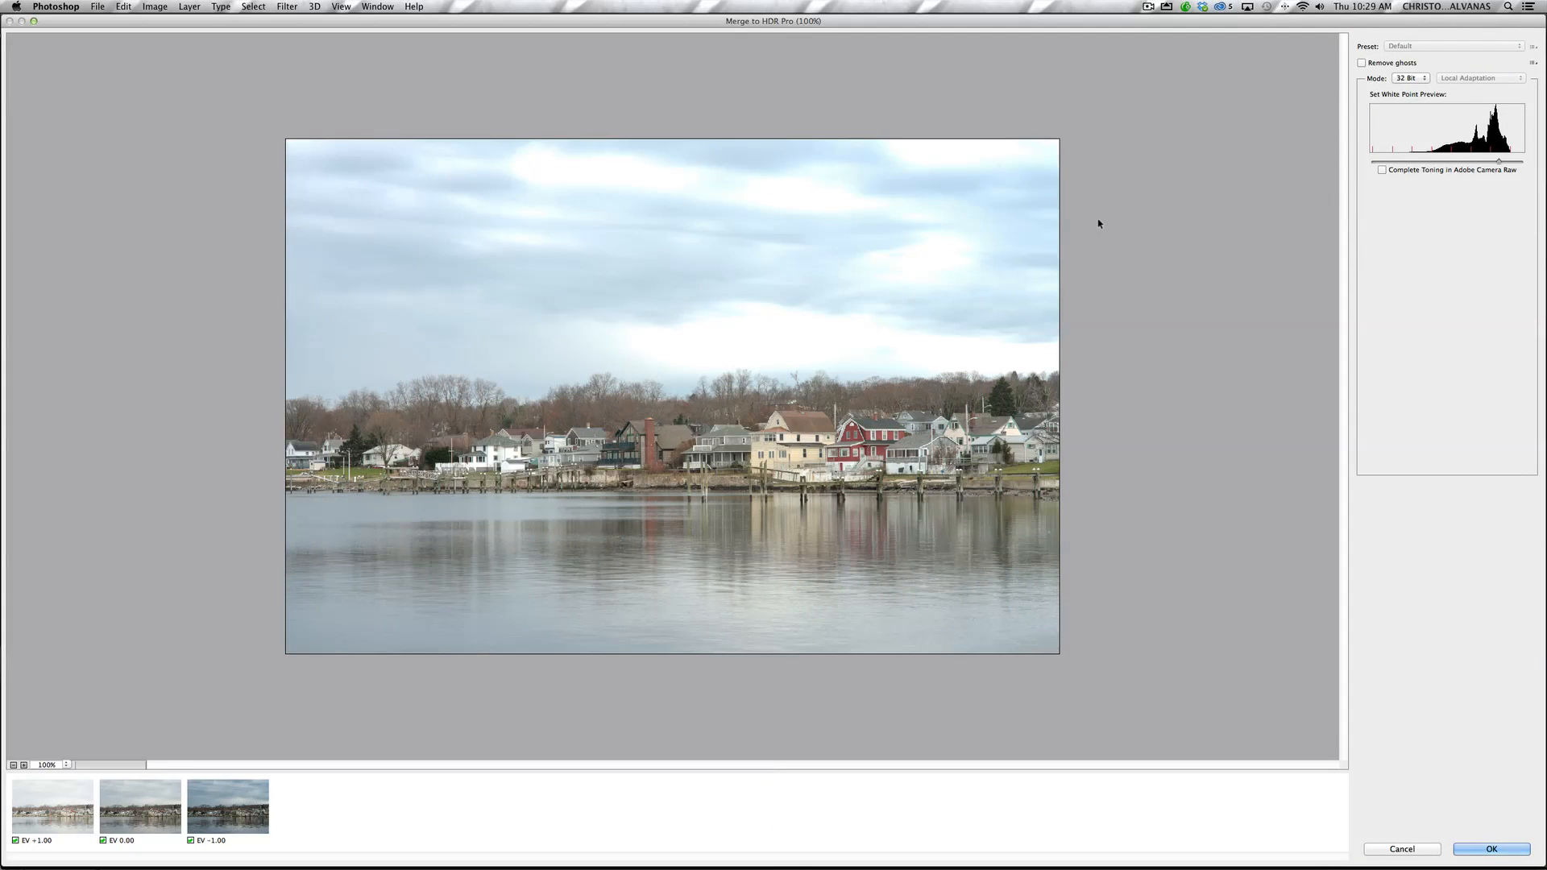
# Step: Try the 16 Bit mode for the HDR merge, then return the mode to 32 Bit
pyautogui.click(1411, 80)
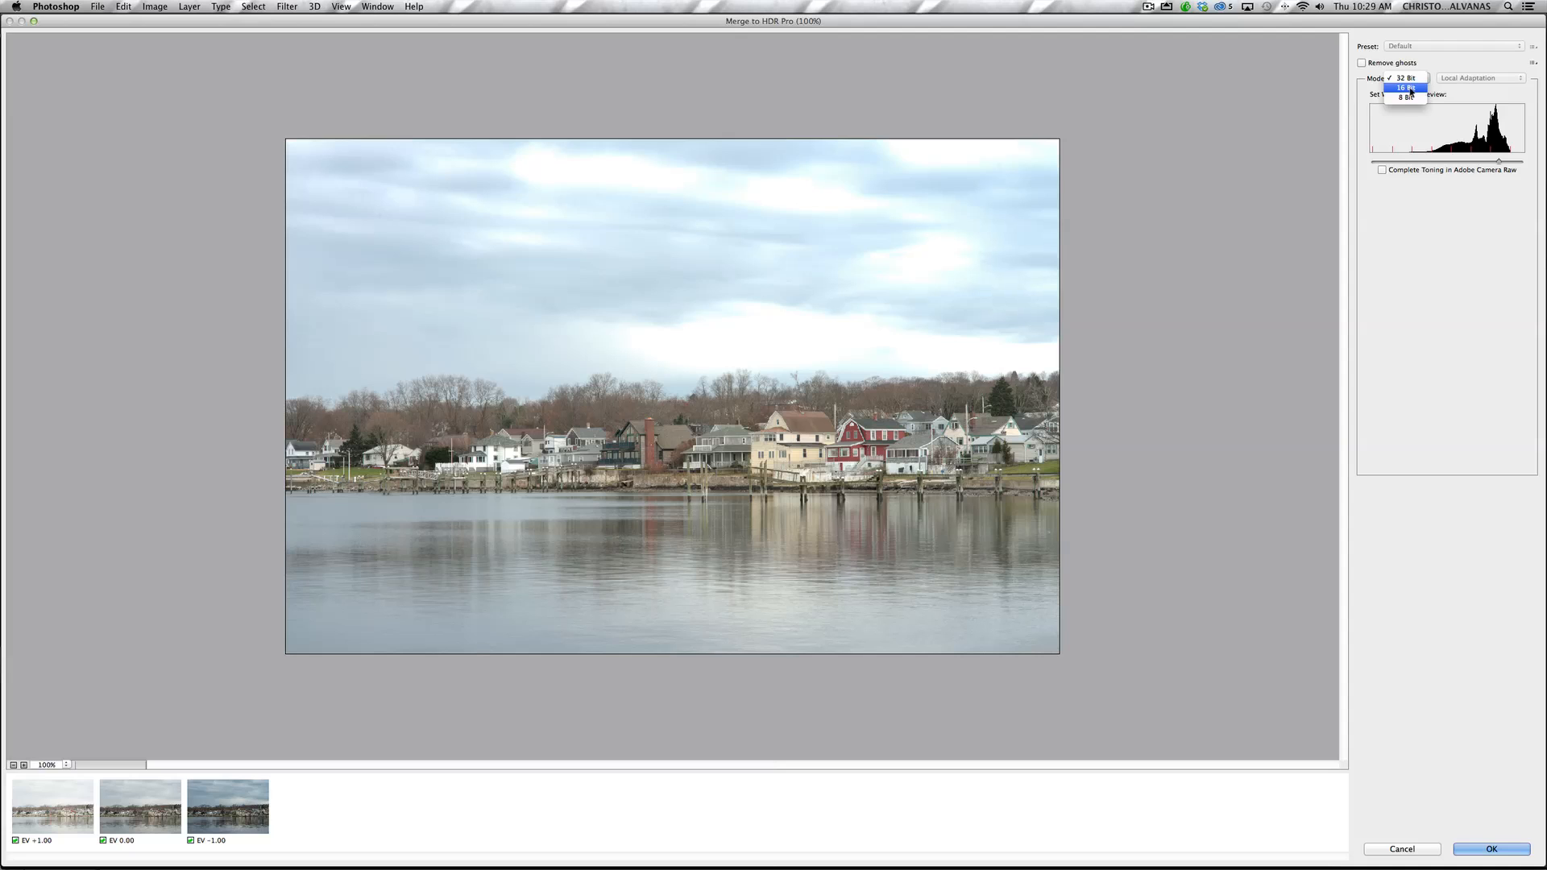
pyautogui.click(1410, 89)
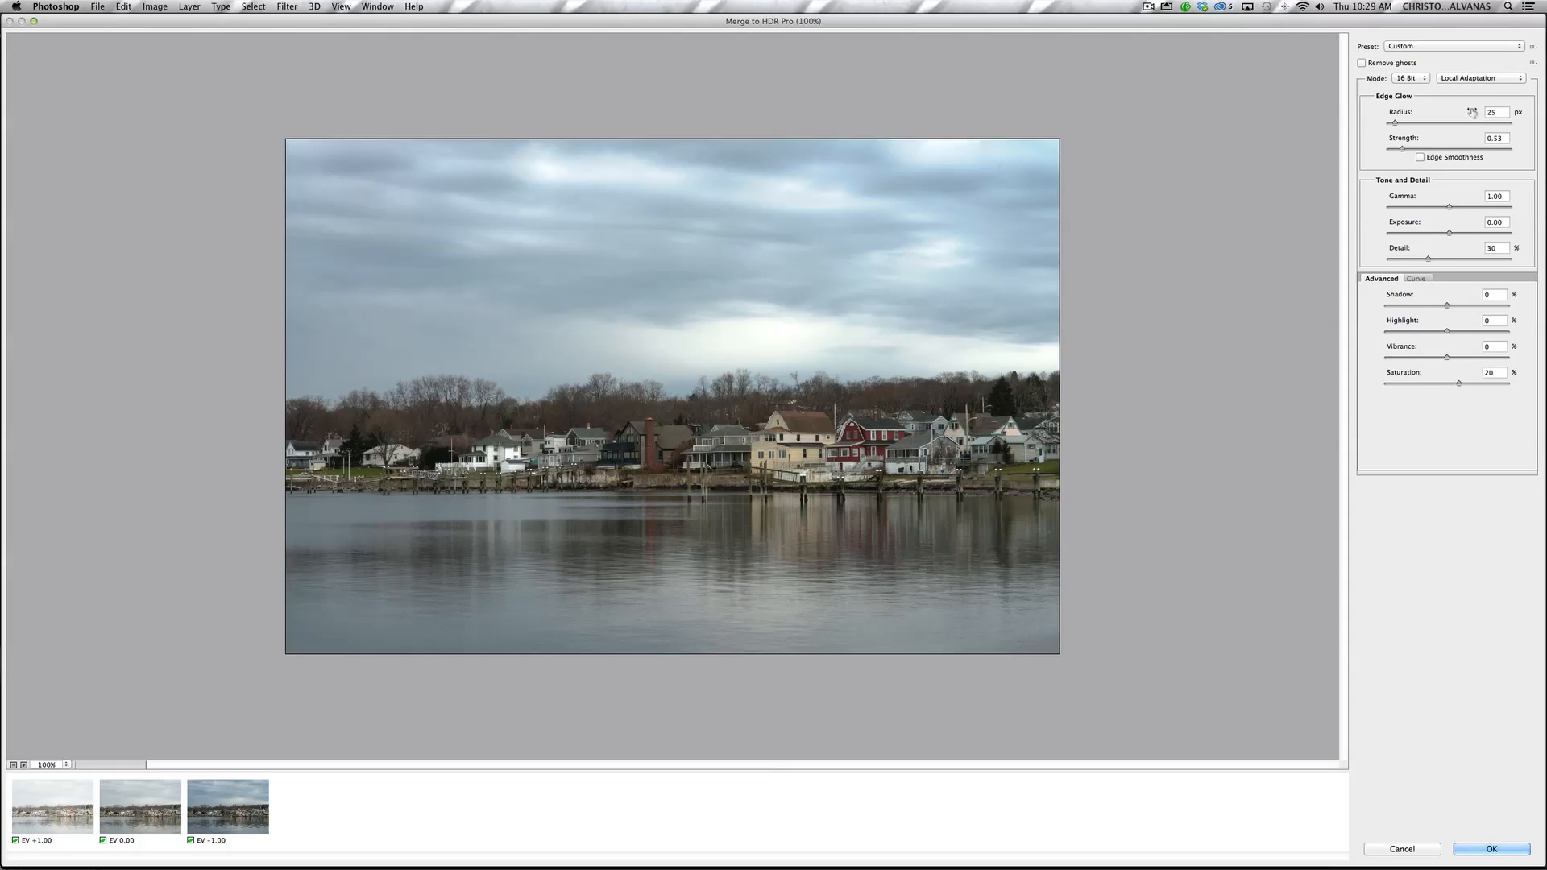
pyautogui.click(1424, 78)
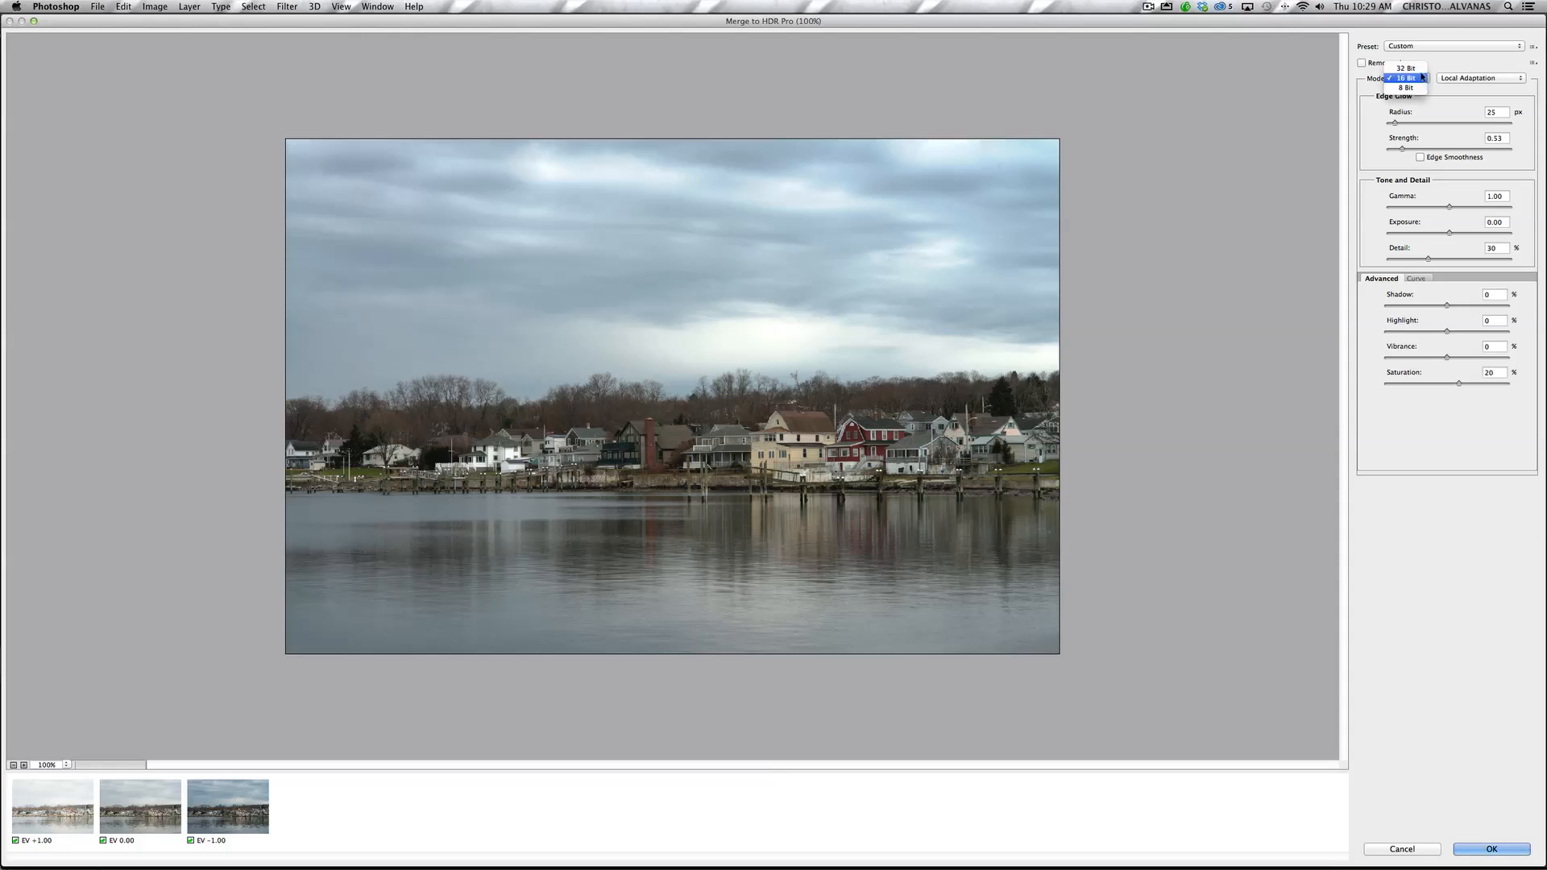
pyautogui.click(1420, 70)
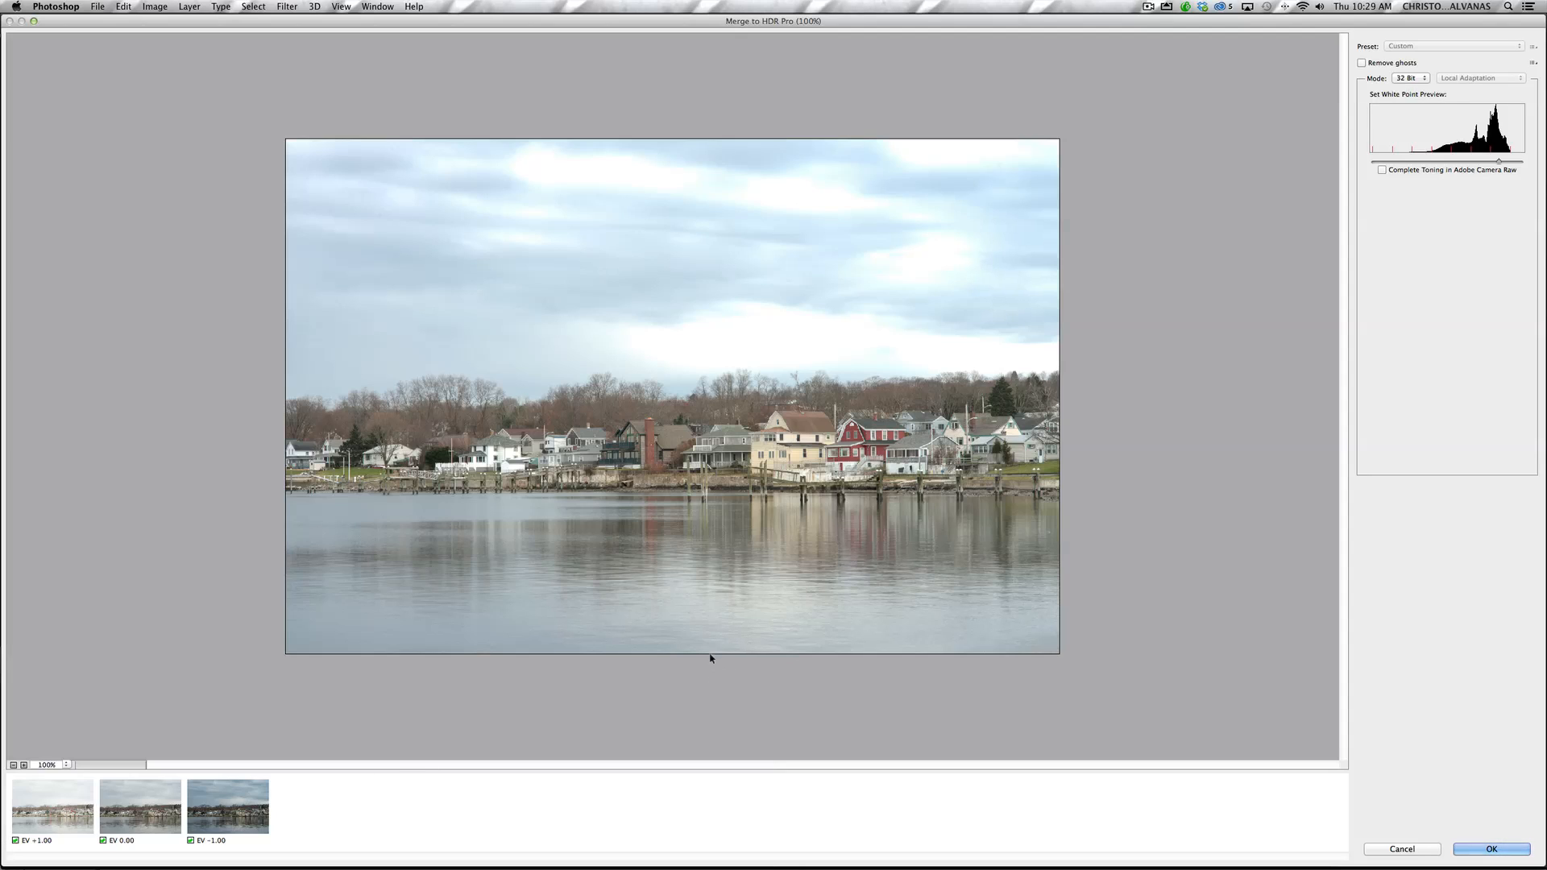
# Step: Preview the merge with ghost removal on, turn it off again and cancel the HDR merge
pyautogui.click(1362, 64)
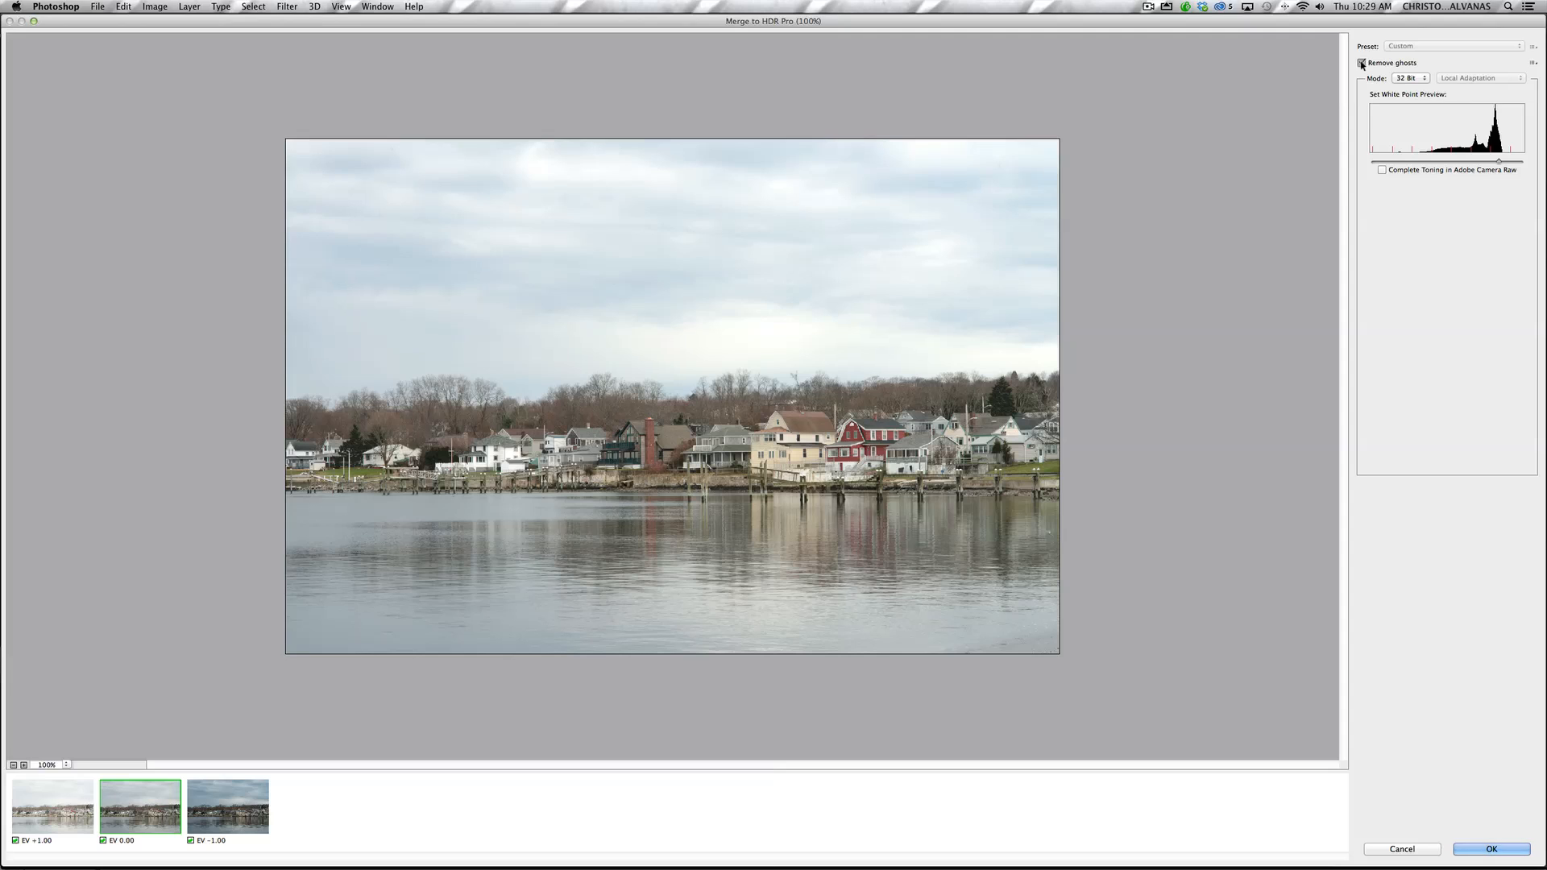
pyautogui.click(1362, 64)
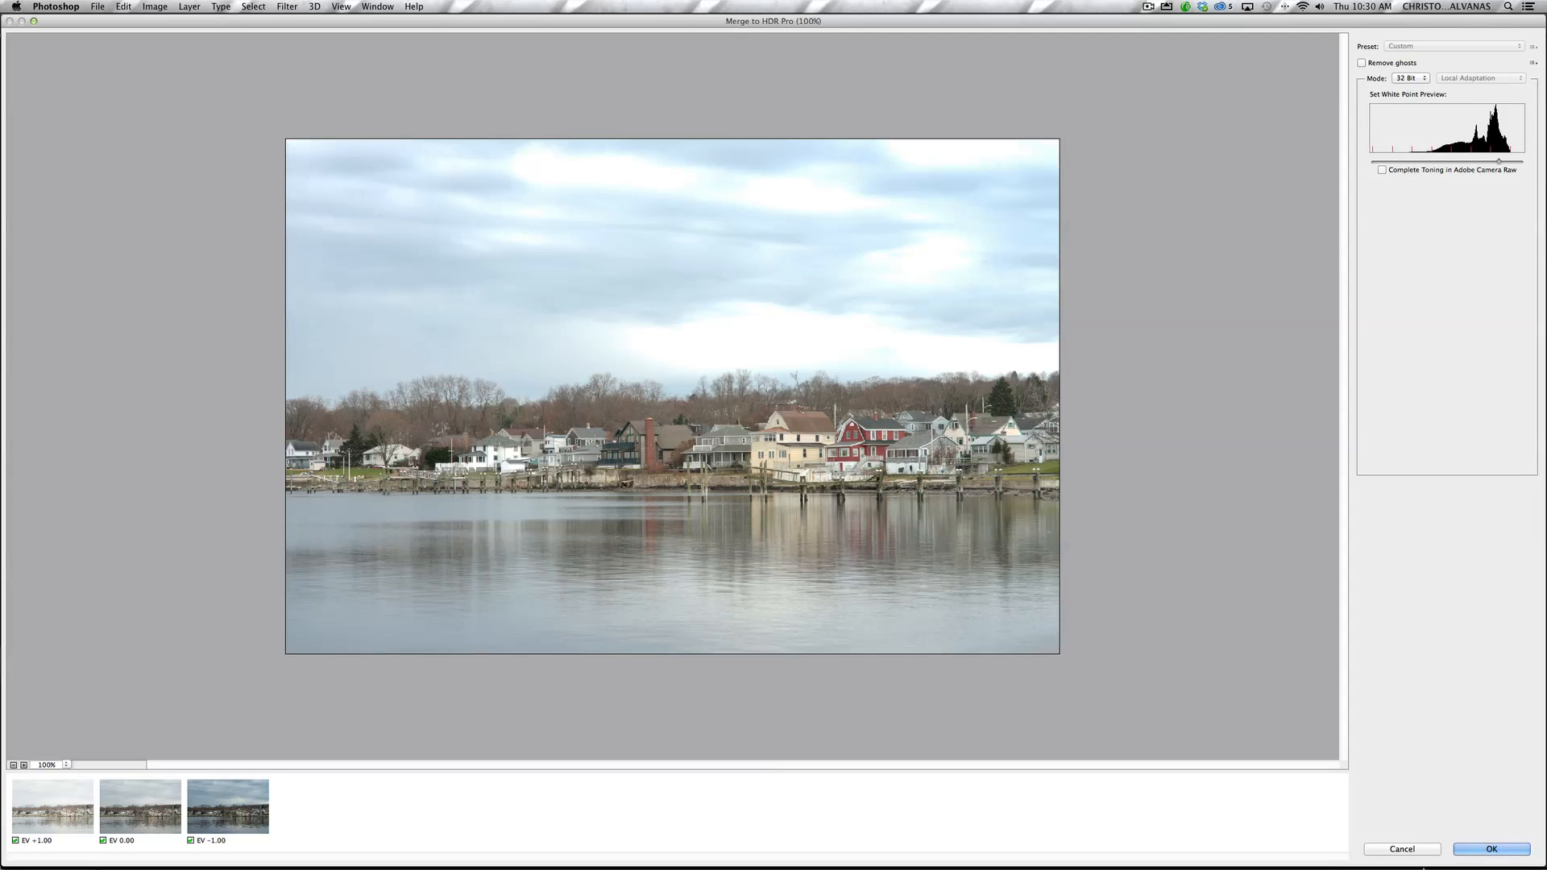
pyautogui.click(1411, 850)
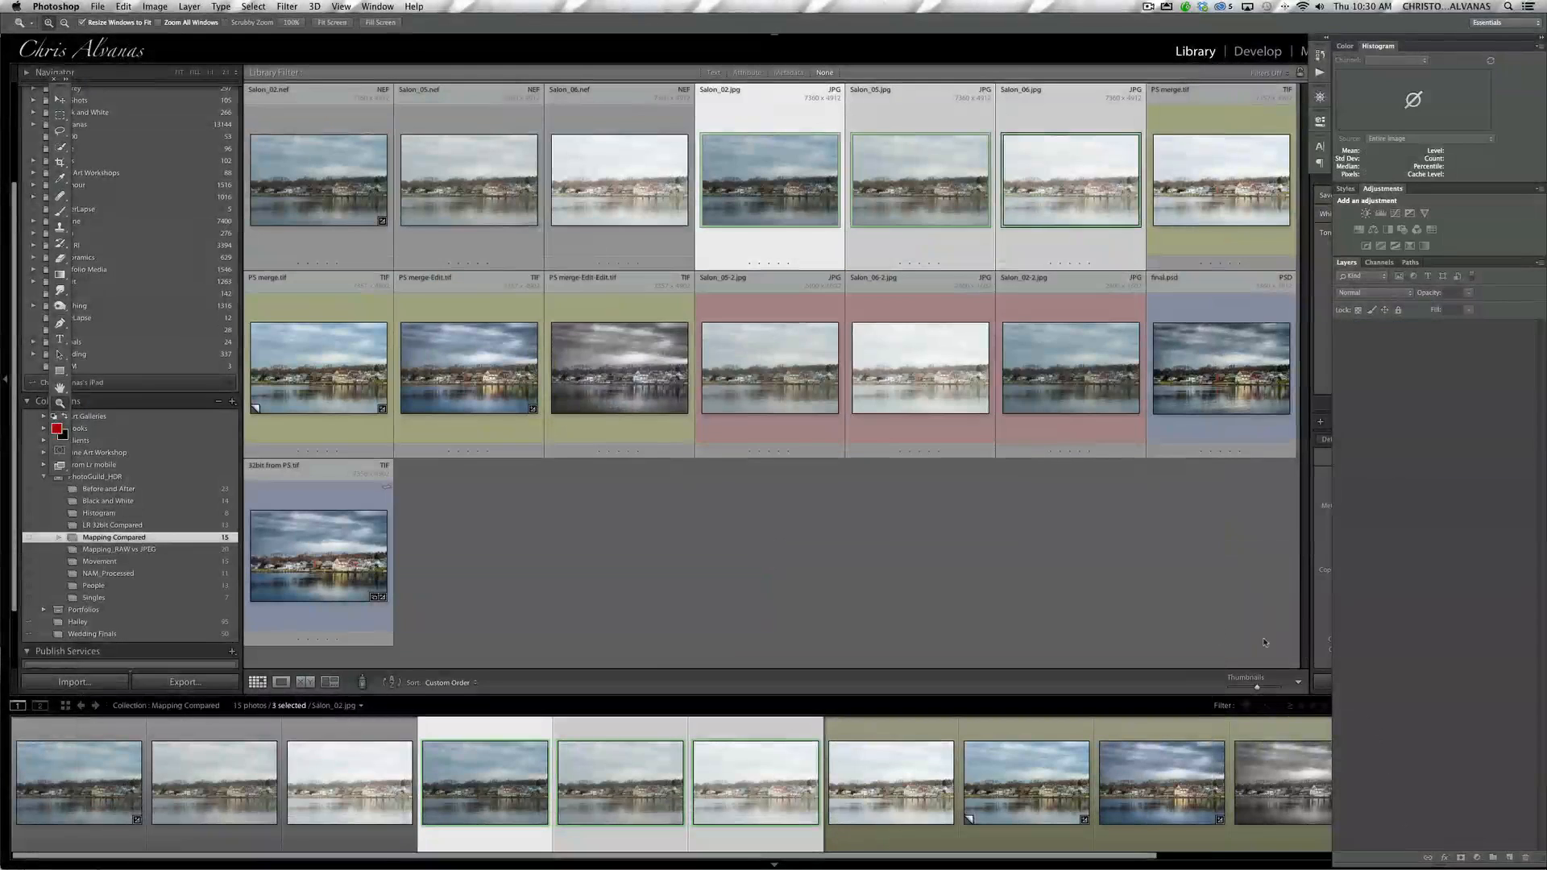
# Step: In Lightroom's Movement collection, select the four bracketed exposures of the waterfront path with the bridge and lamp post
pyautogui.click(157, 564)
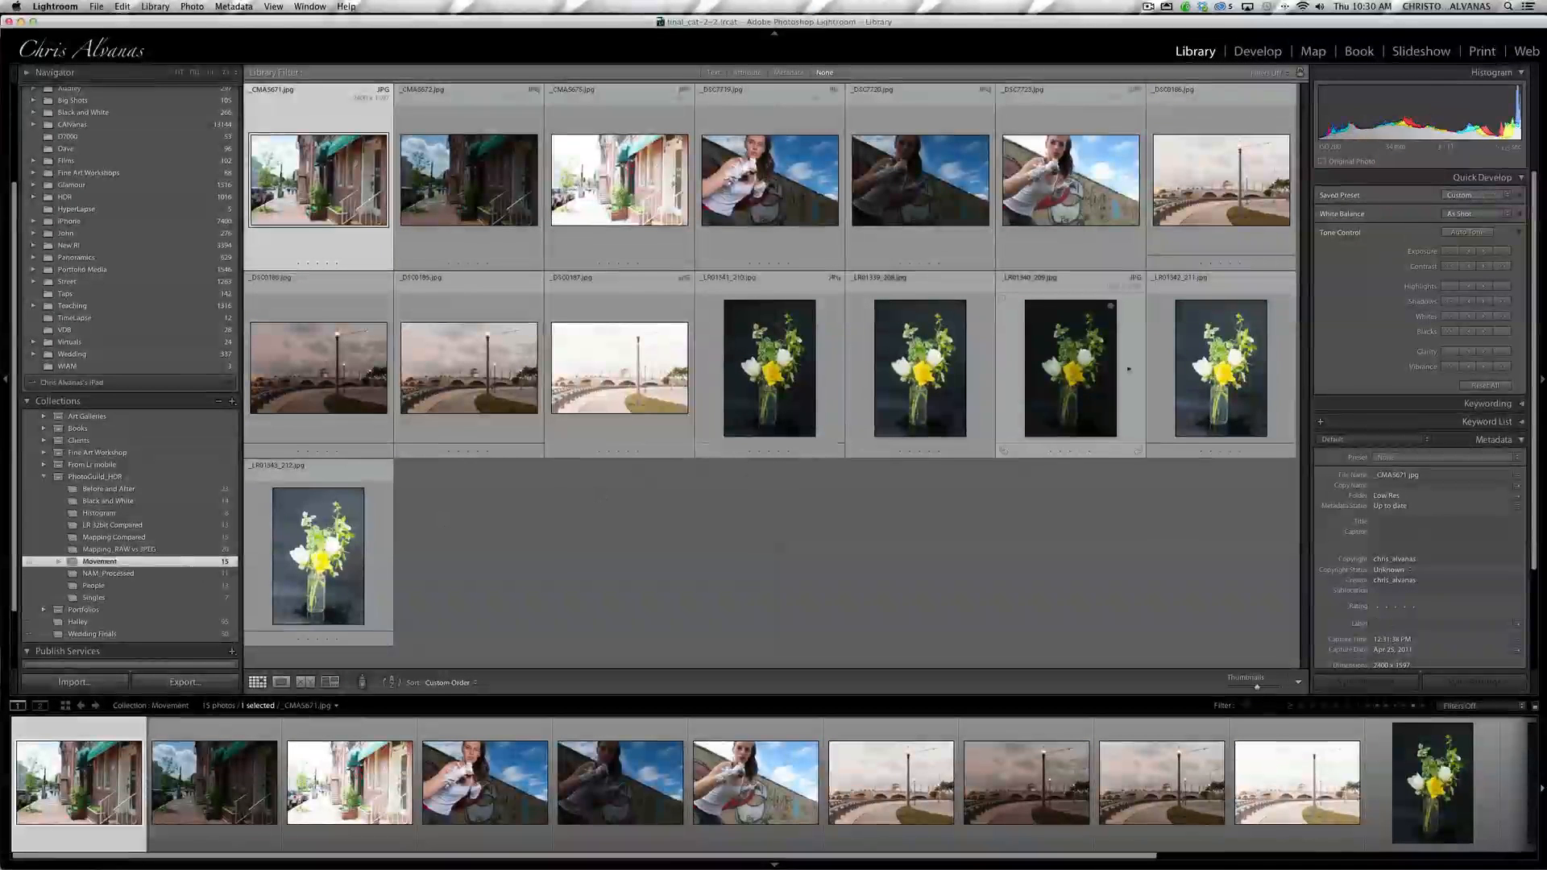
pyautogui.click(1246, 206)
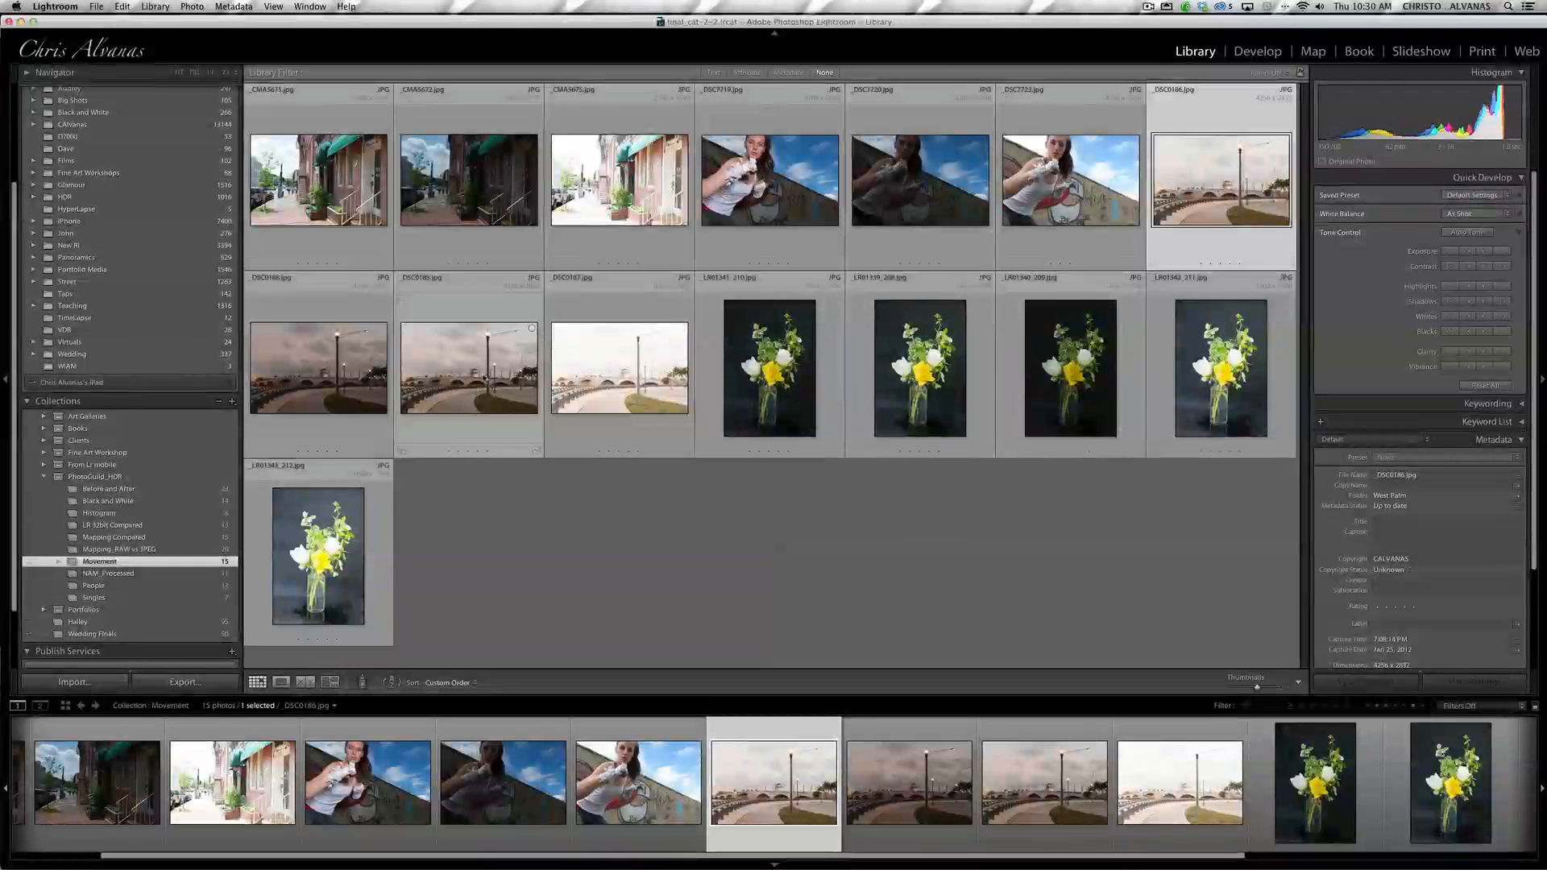
pyautogui.keyDown('shift'); pyautogui.click(528, 376); pyautogui.keyUp('shift')
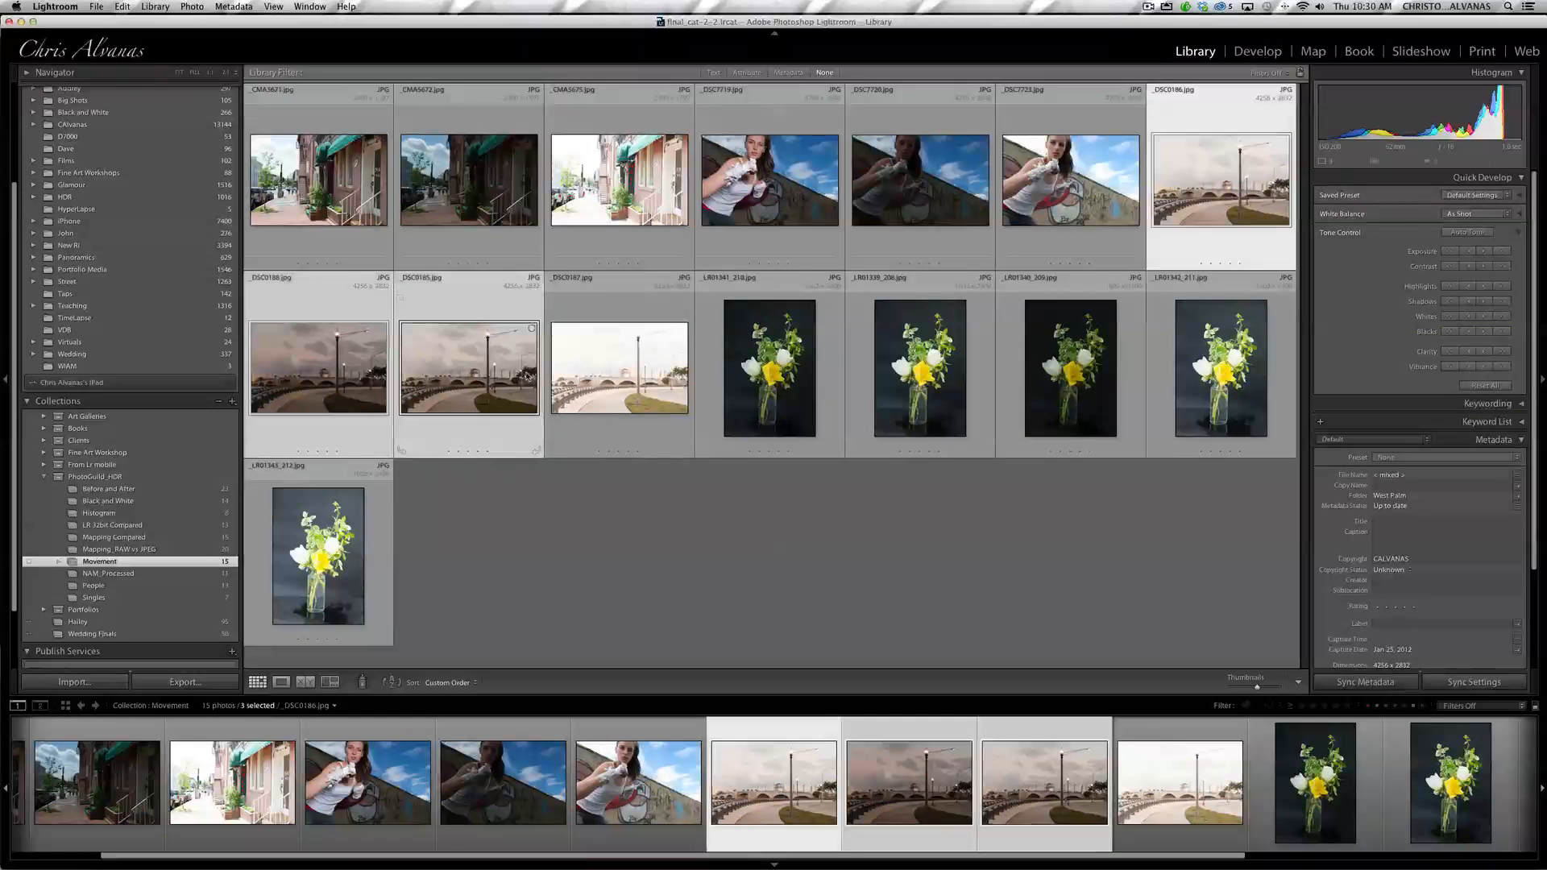
pyautogui.keyDown('super'); pyautogui.click(530, 373); pyautogui.keyUp('super')
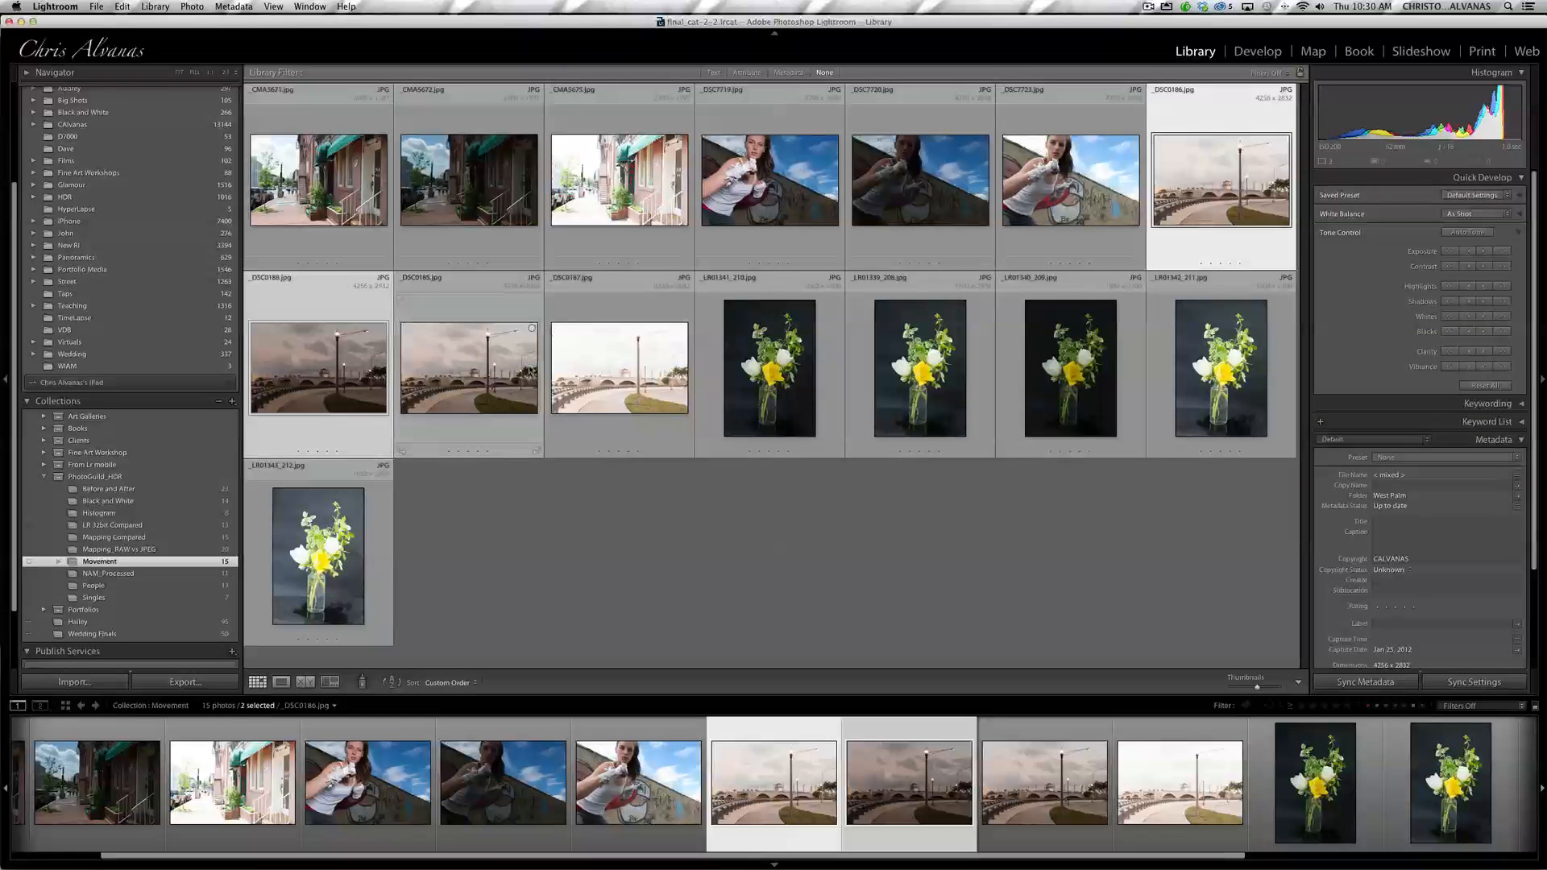
pyautogui.keyDown('super'); pyautogui.click(434, 378); pyautogui.keyUp('super')
pyautogui.keyDown('super'); pyautogui.click(561, 370); pyautogui.keyUp('super')
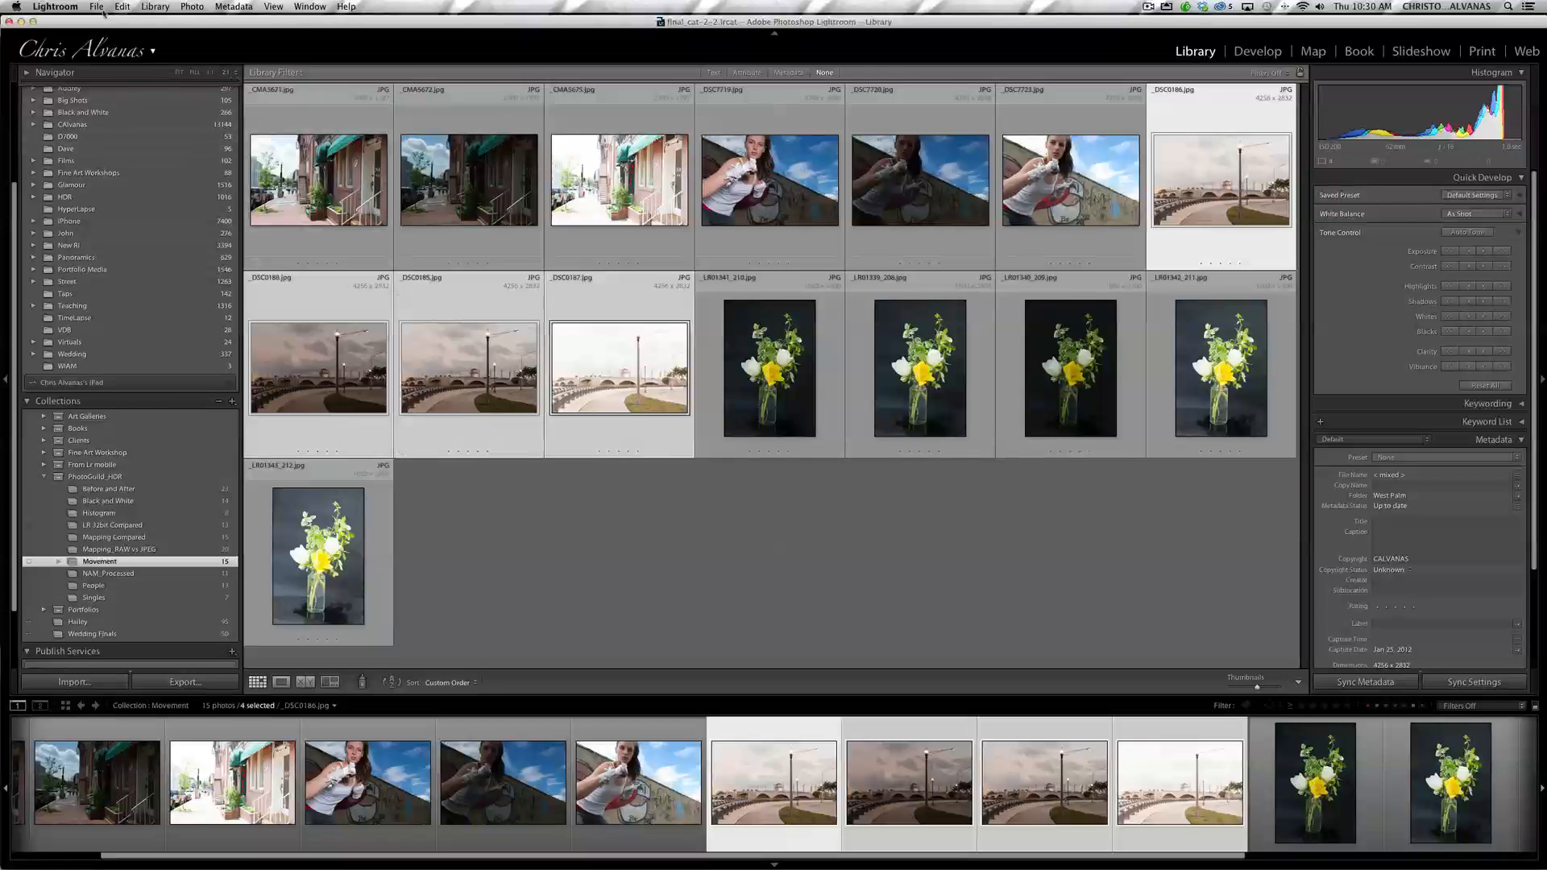
# Step: Export the four selected photos to Photomatix Pro with the current processing settings and move the Deghosting Options window lower on the screen
pyautogui.click(97, 7)
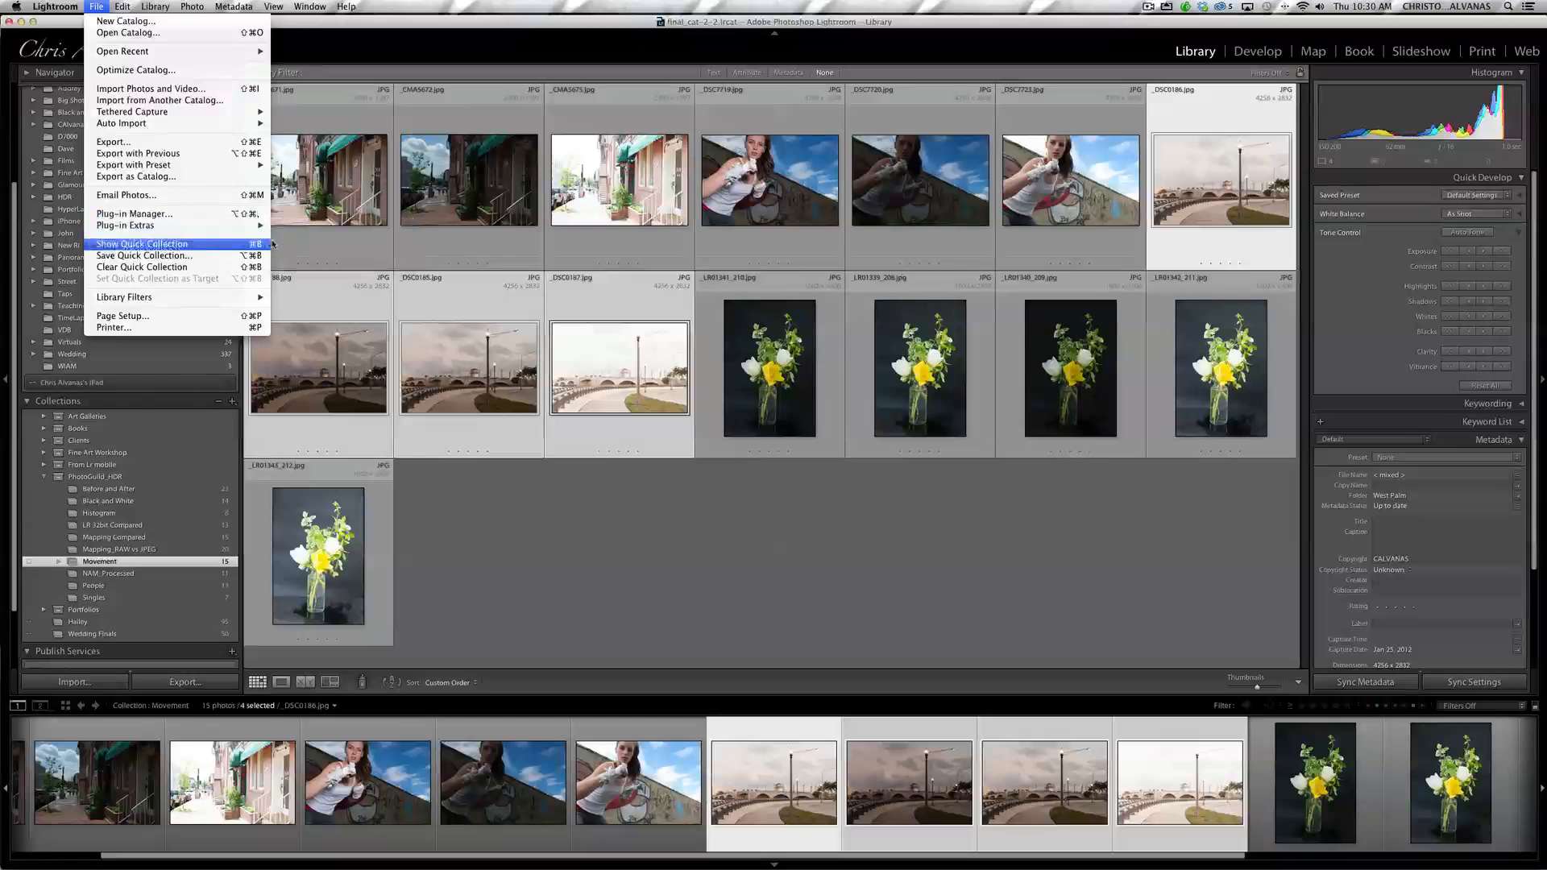
pyautogui.moveTo(264, 227)
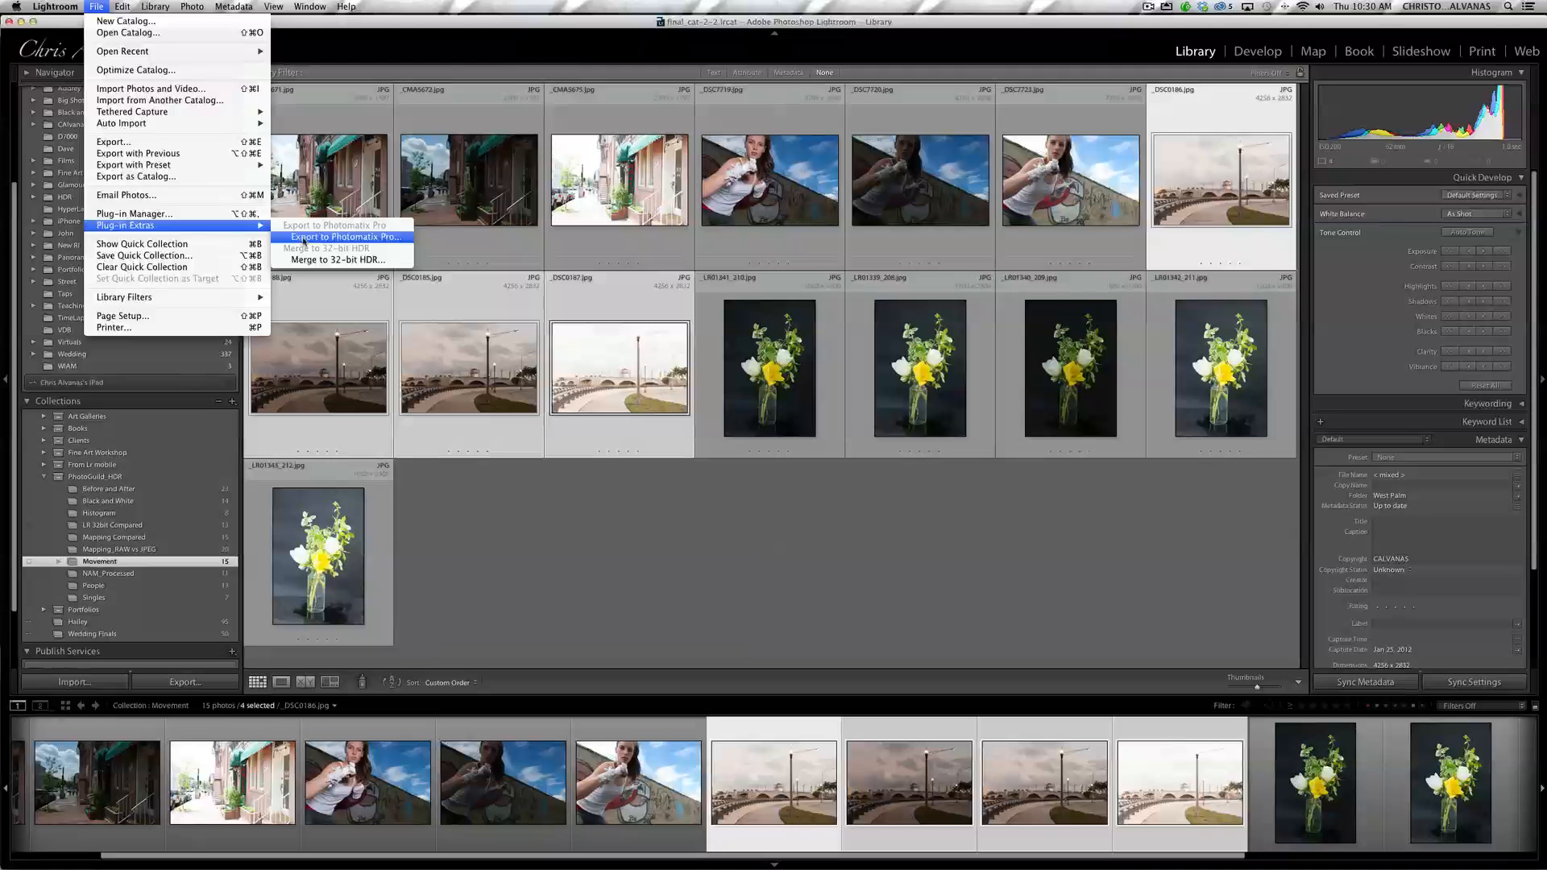
pyautogui.click(303, 238)
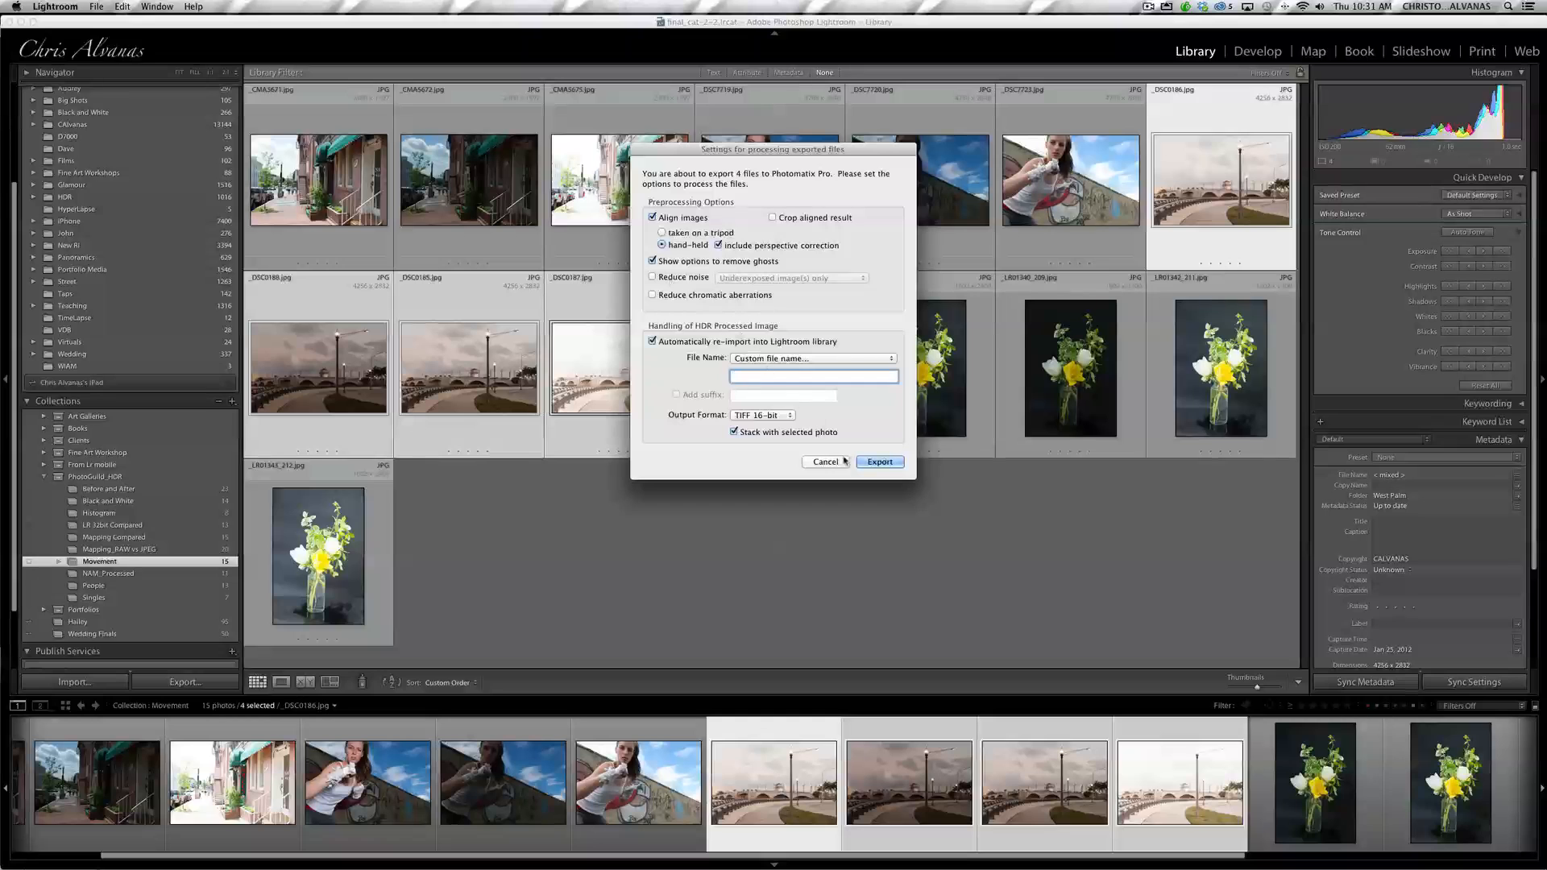
pyautogui.click(880, 462)
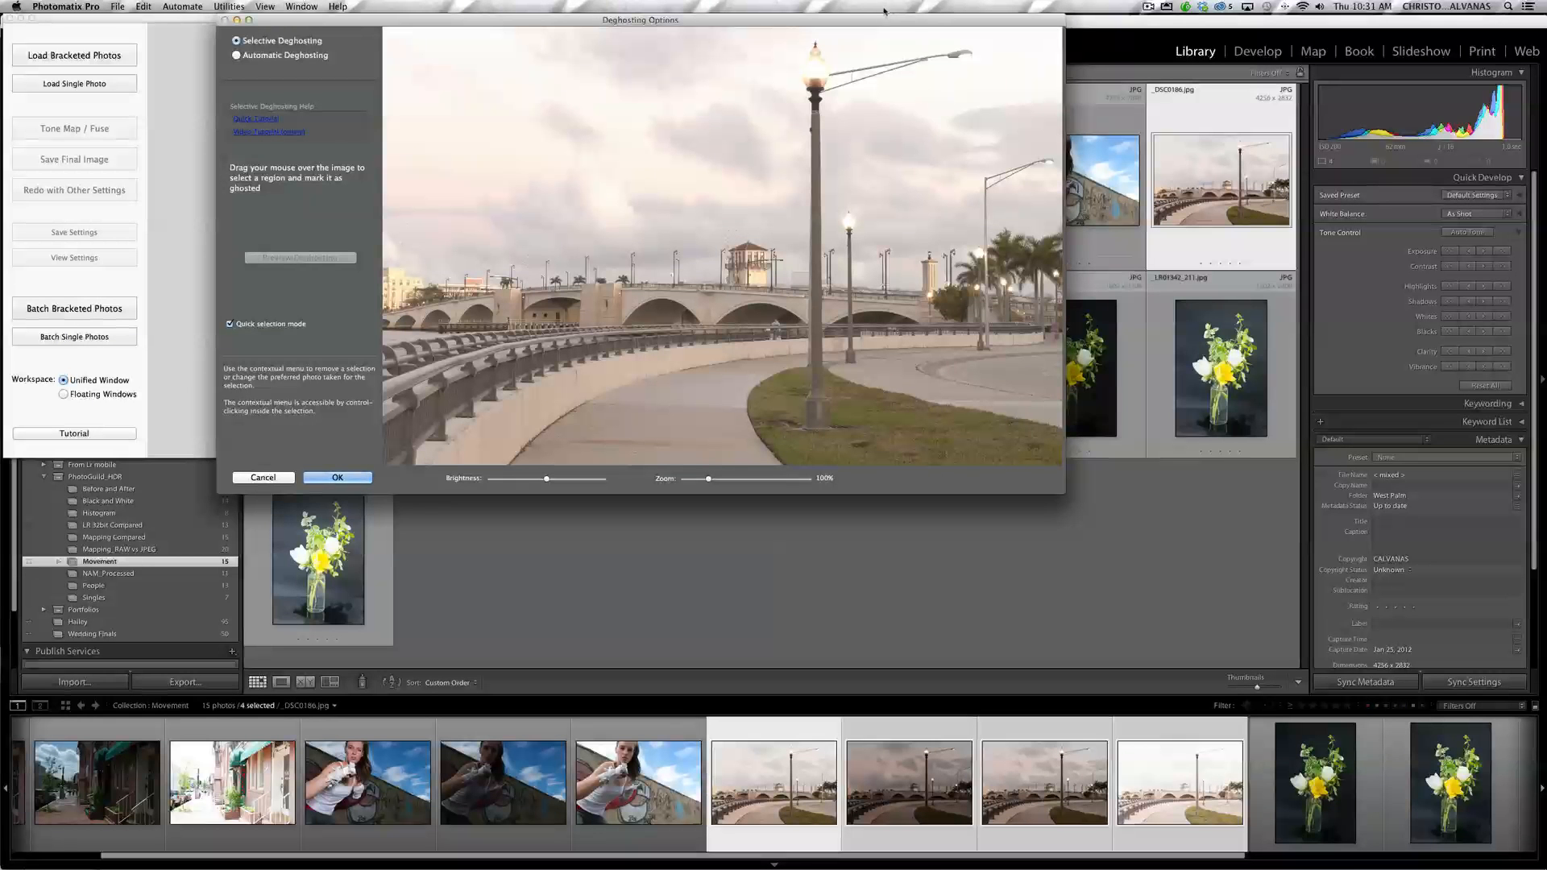
pyautogui.moveTo(874, 24); pyautogui.dragTo(919, 139)
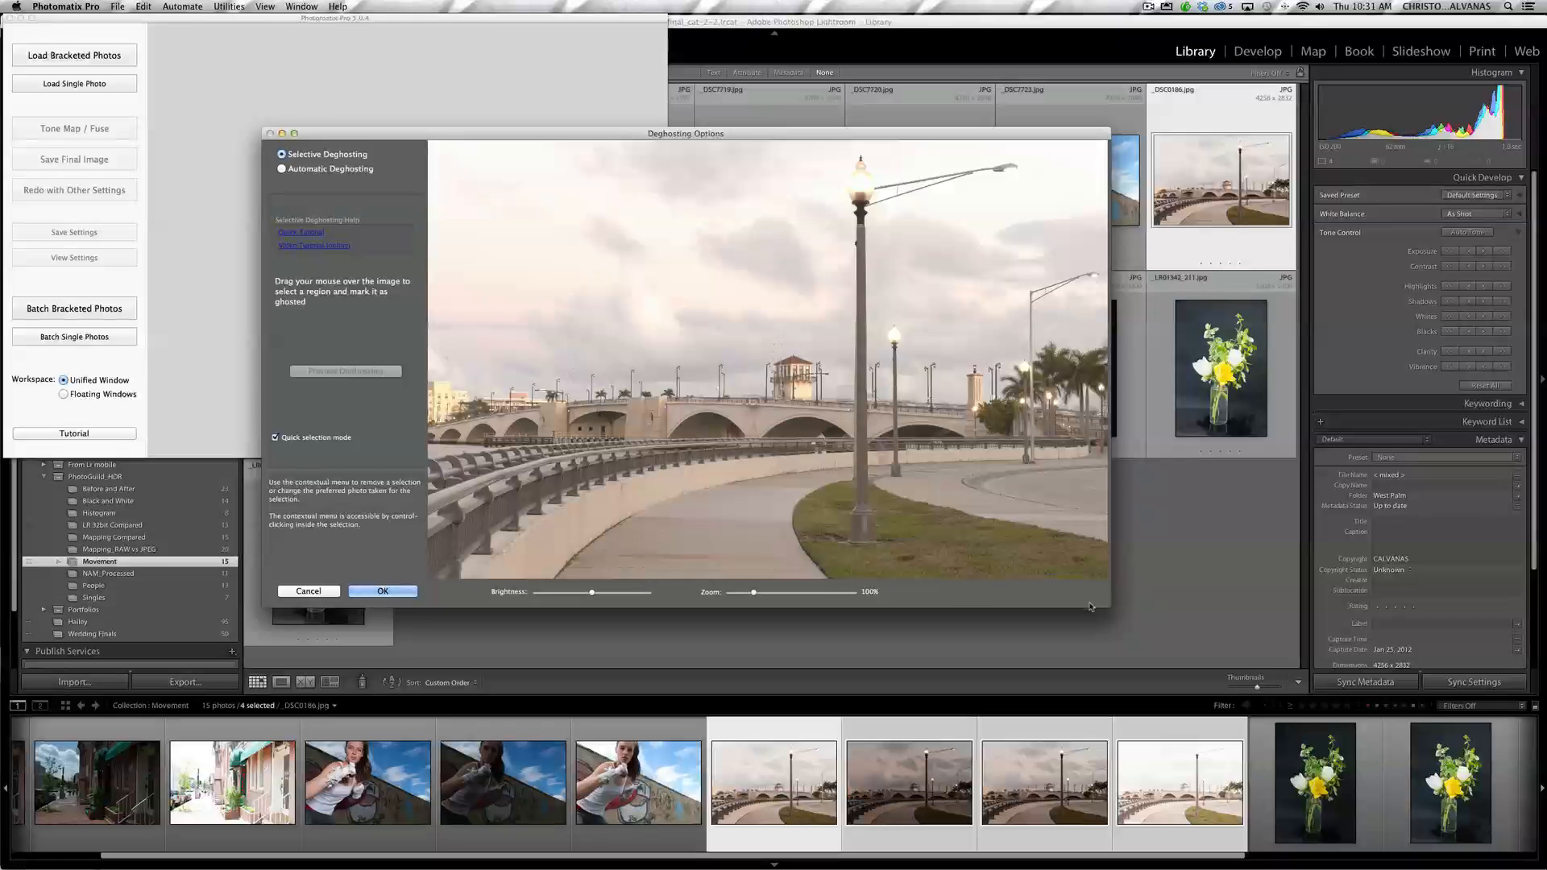
# Step: Switch back to Lightroom, deselect the photos and compare the bridge exposures one by one in Loupe view for movement between frames
pyautogui.click(1076, 787)
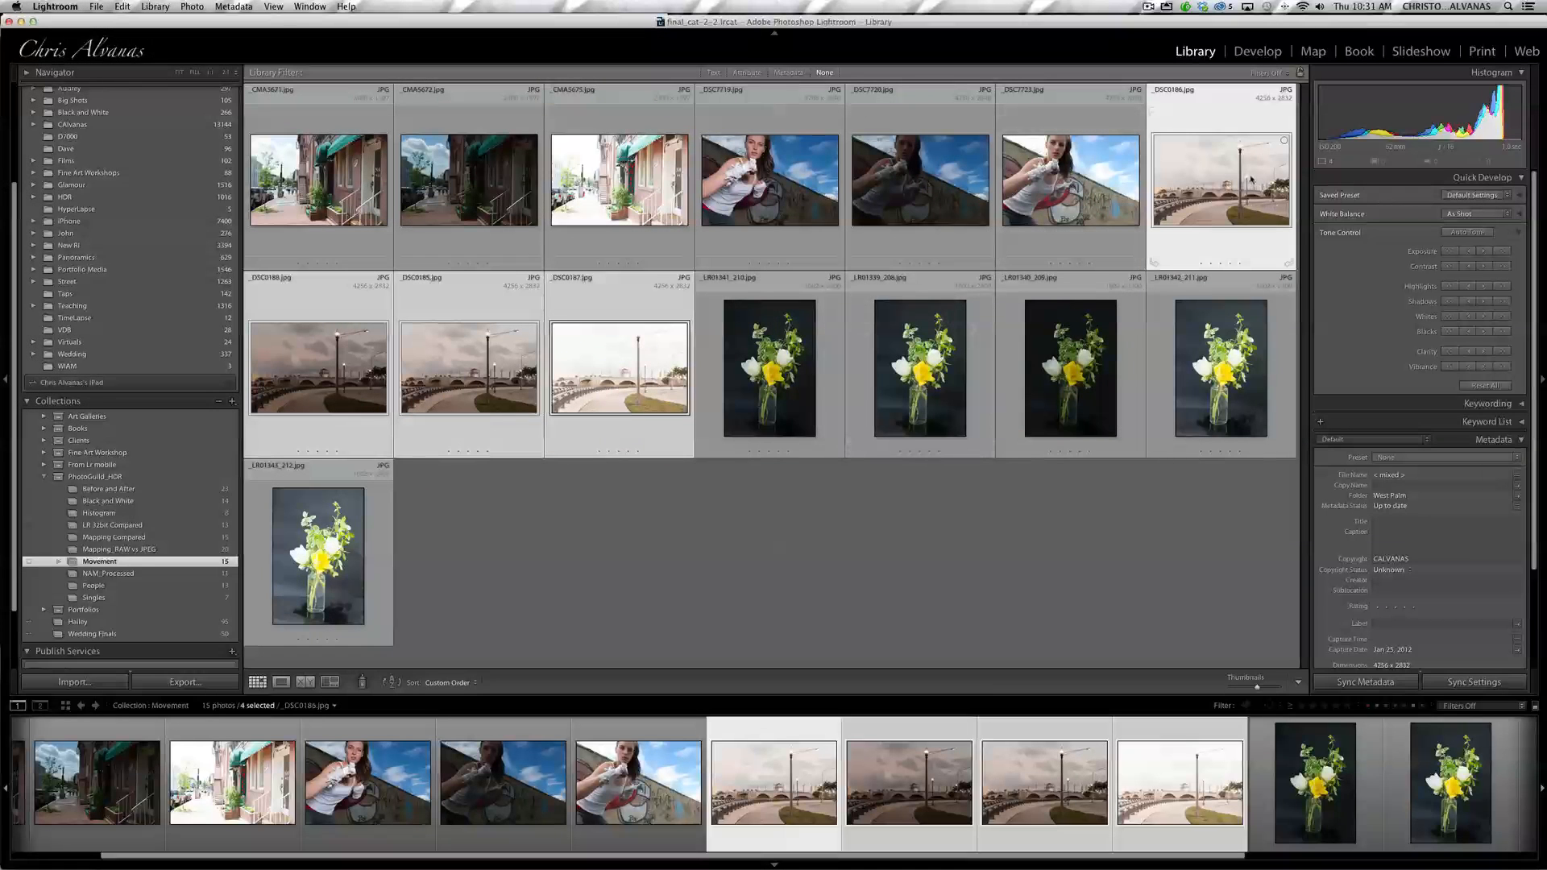
pyautogui.press('super+d')
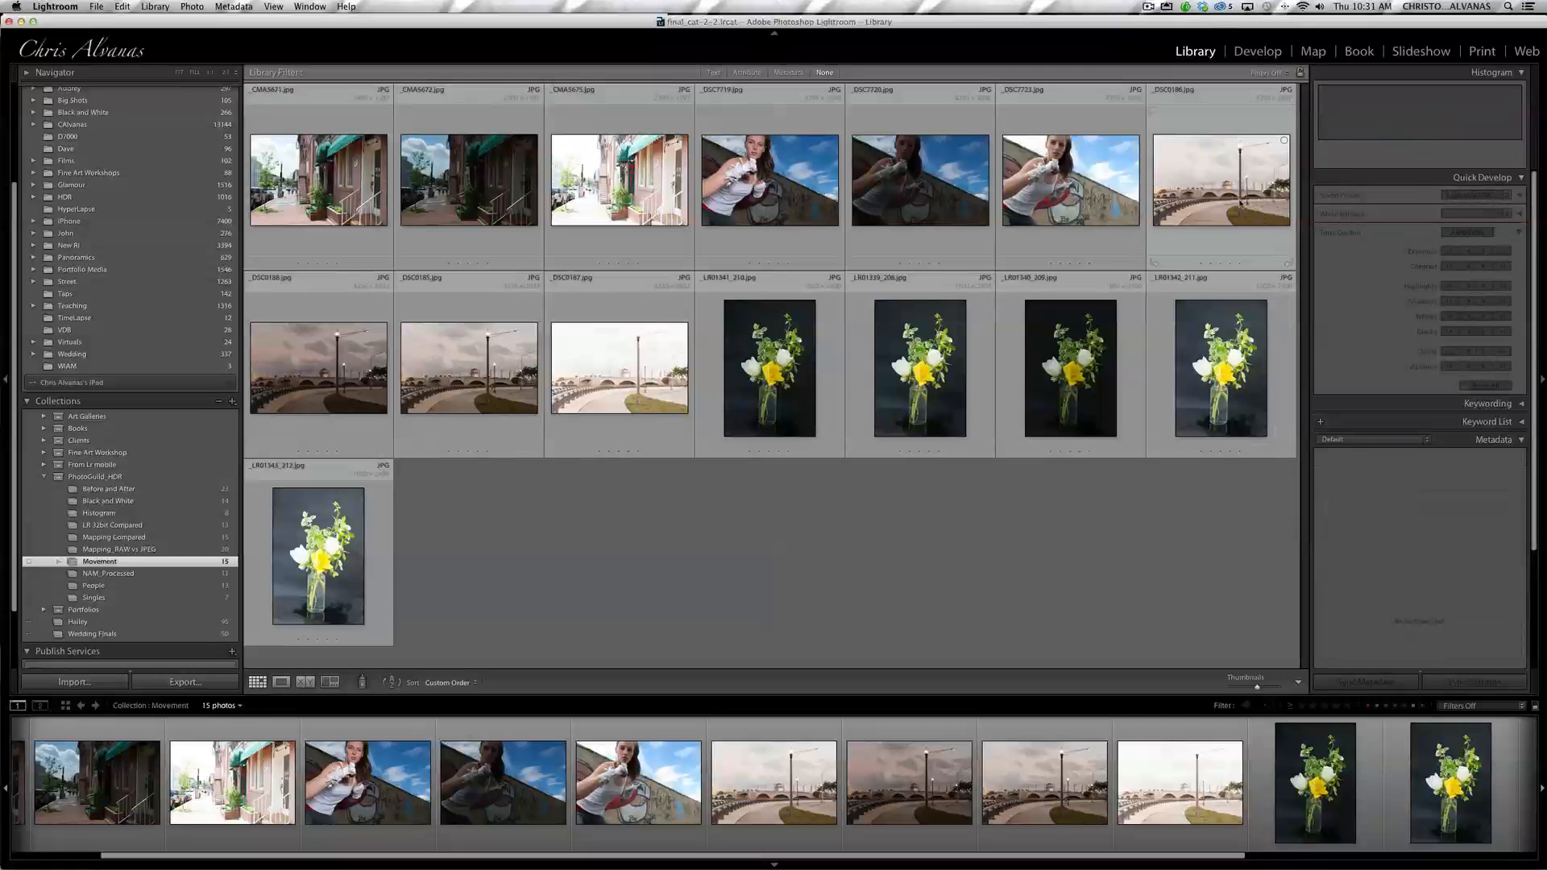
pyautogui.press('e')
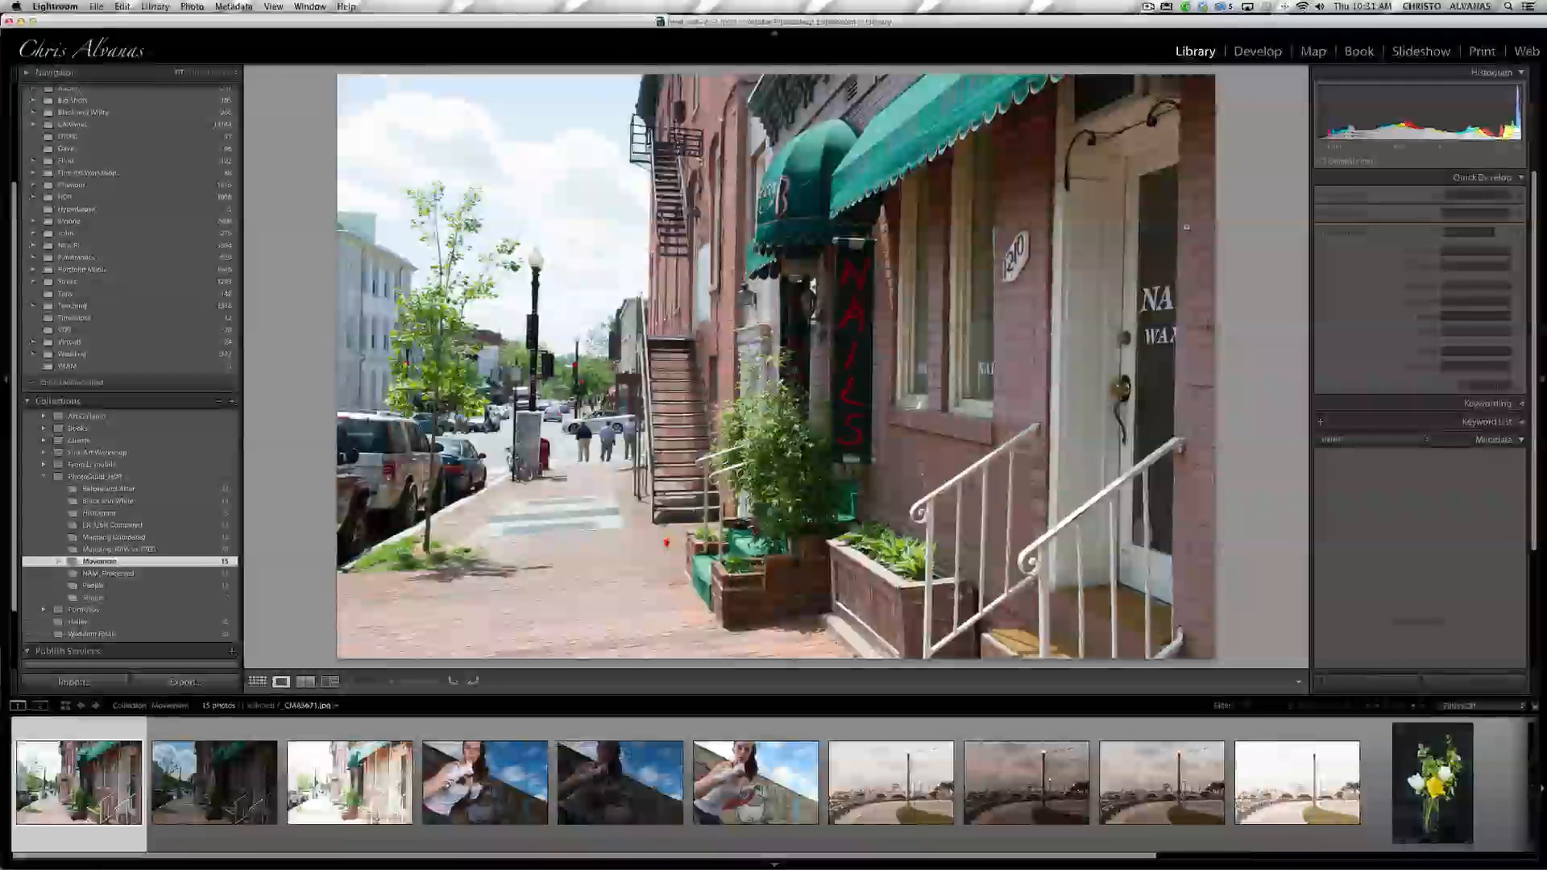
pyautogui.press('Right')
pyautogui.press('Right')
pyautogui.press('Right')
pyautogui.press('Right')
pyautogui.press('Right')
pyautogui.press('Right')
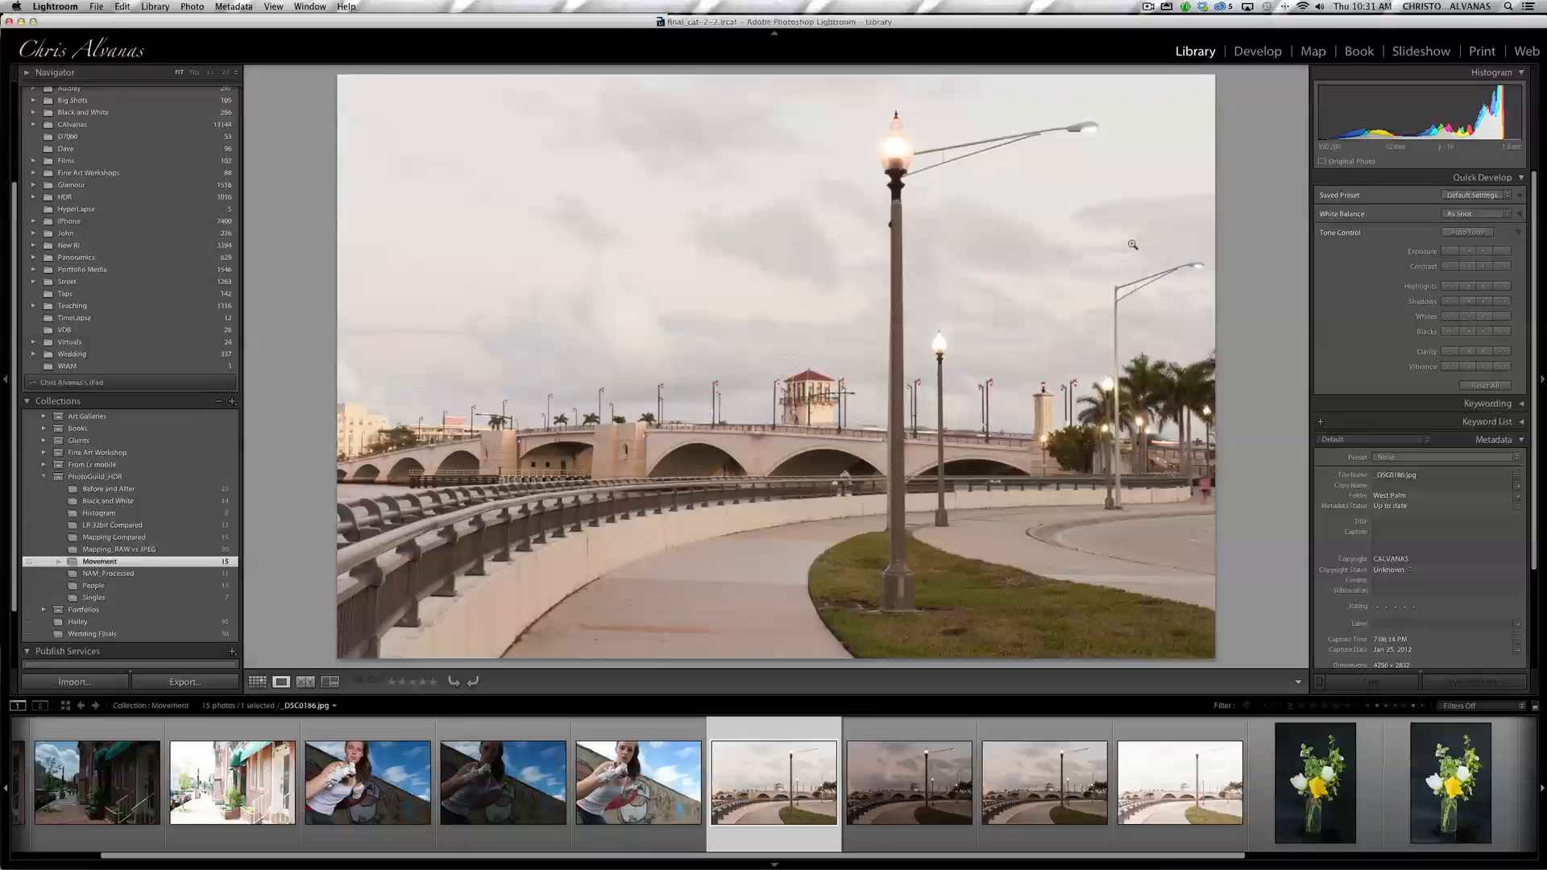
pyautogui.press('Right')
pyautogui.press('Right')
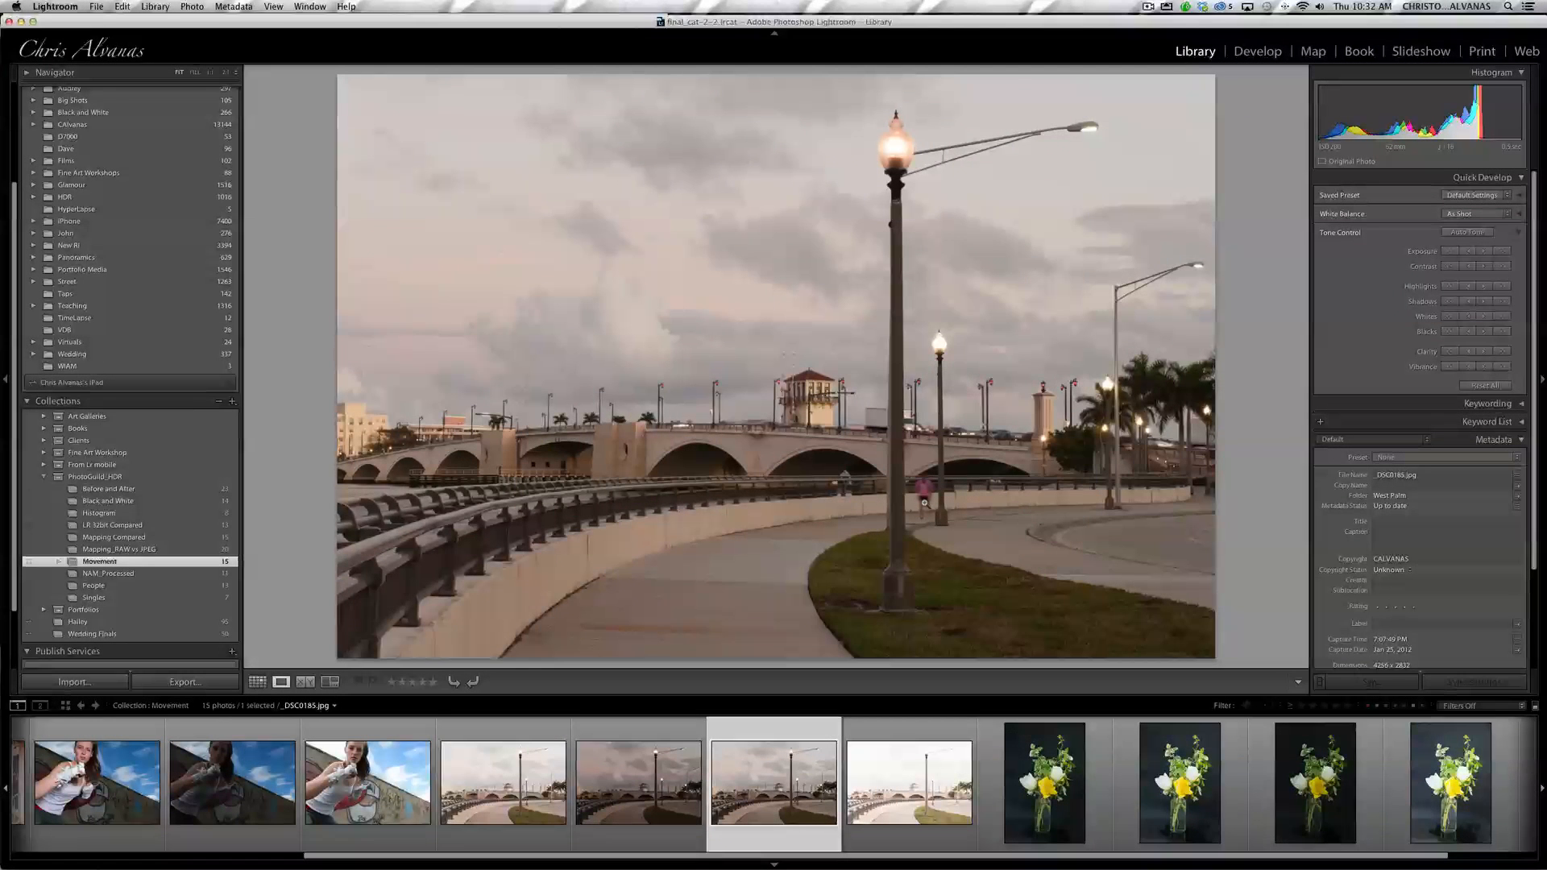
pyautogui.press('Right')
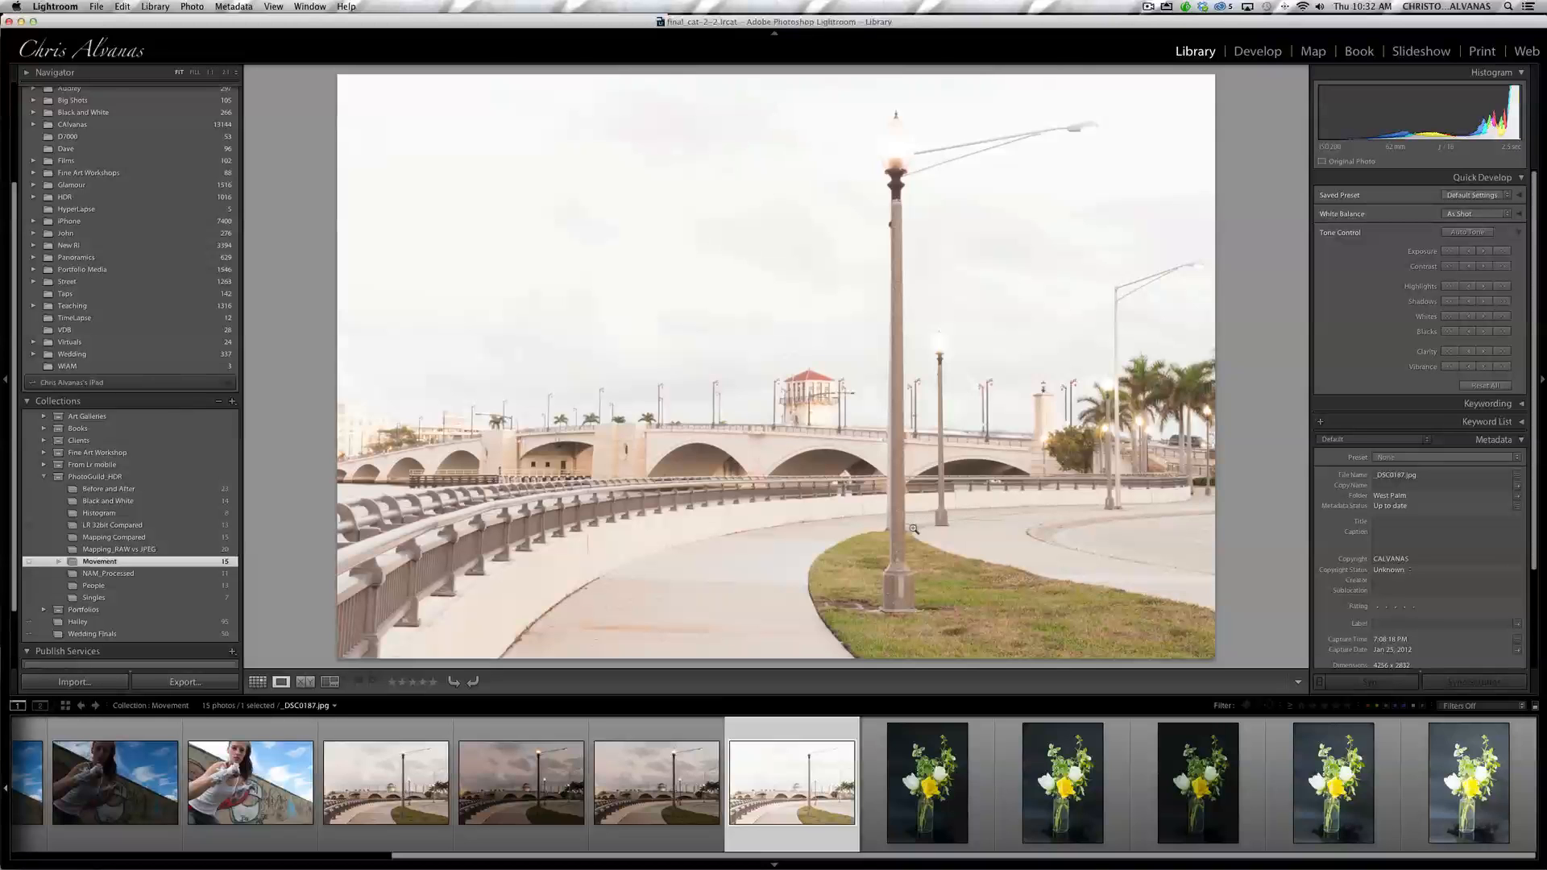
pyautogui.press('Left')
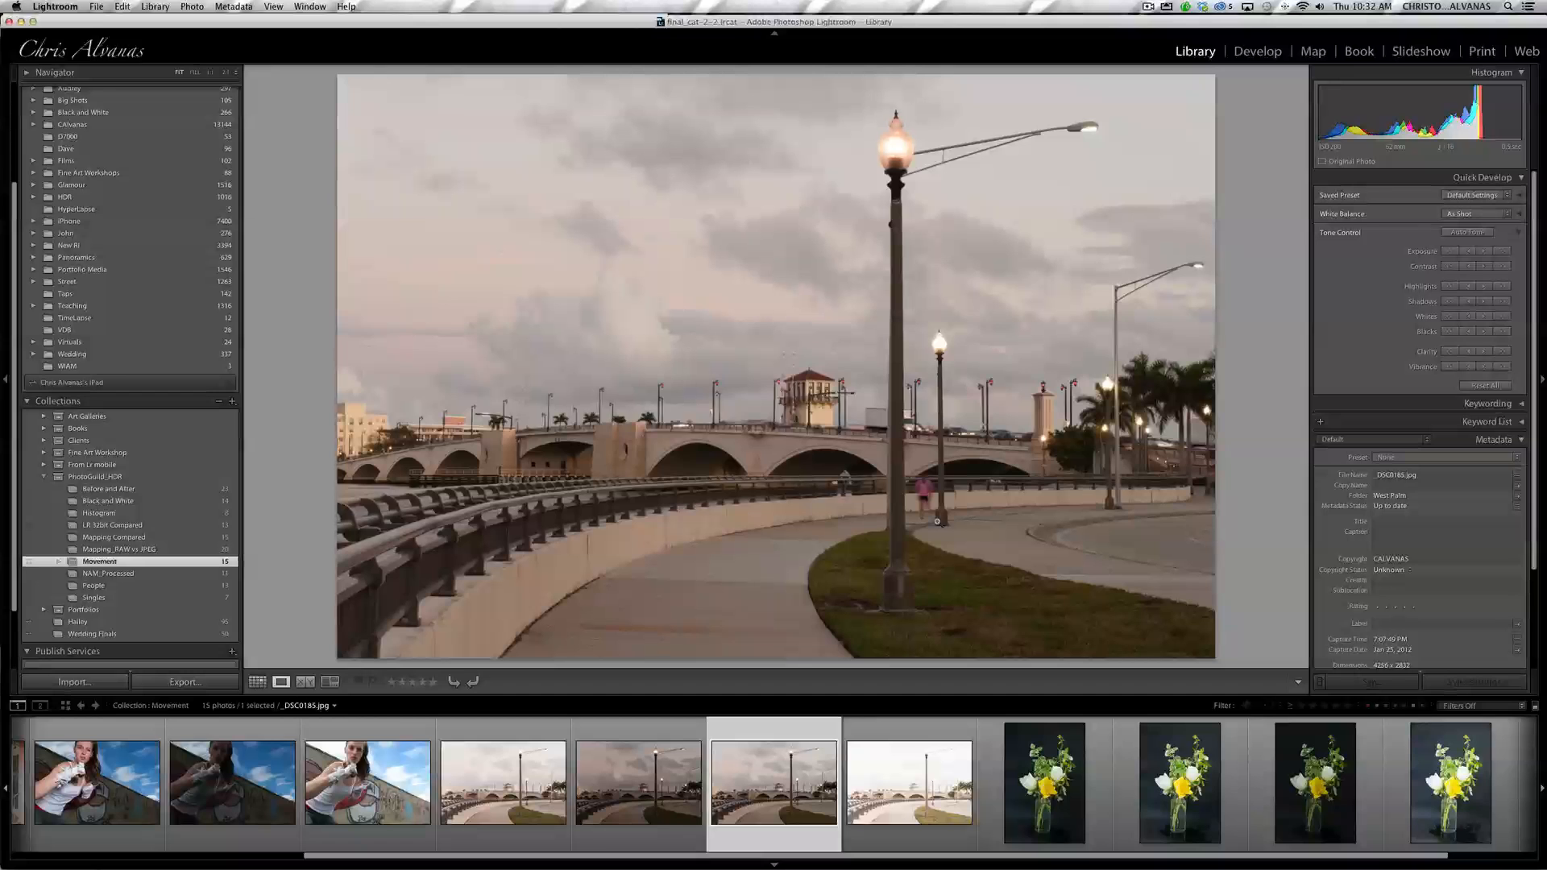
# Step: Switch to Photomatix Pro, mark the walker beside the lamp post as ghosted, set the -1 EV photo for that selection and preview the deghosting
pyautogui.press('super+Tab')
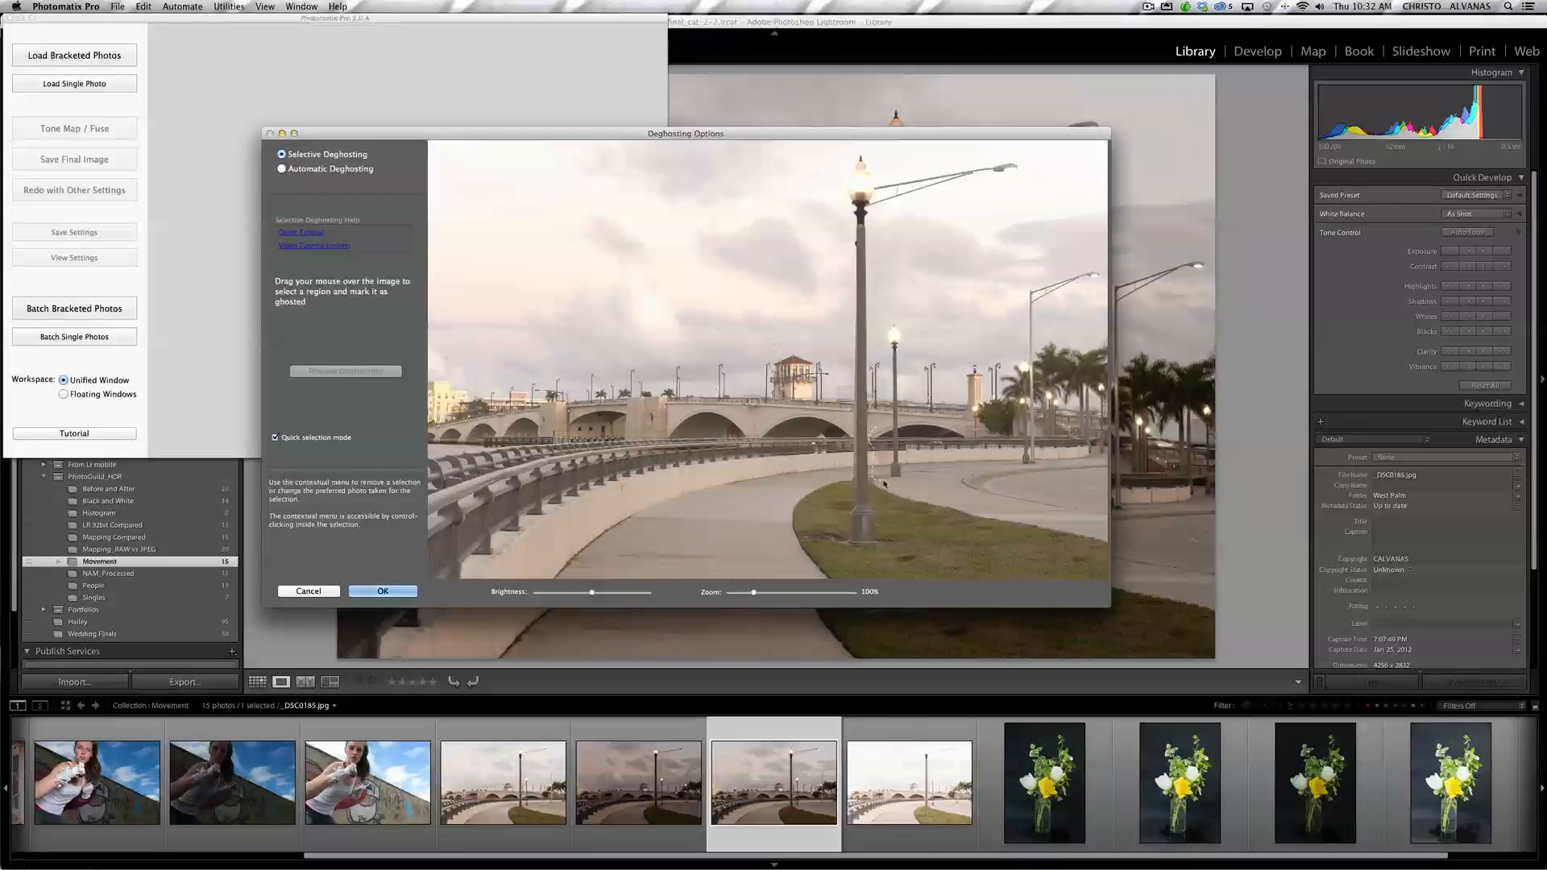
pyautogui.moveTo(899, 452); pyautogui.dragTo(881, 436)
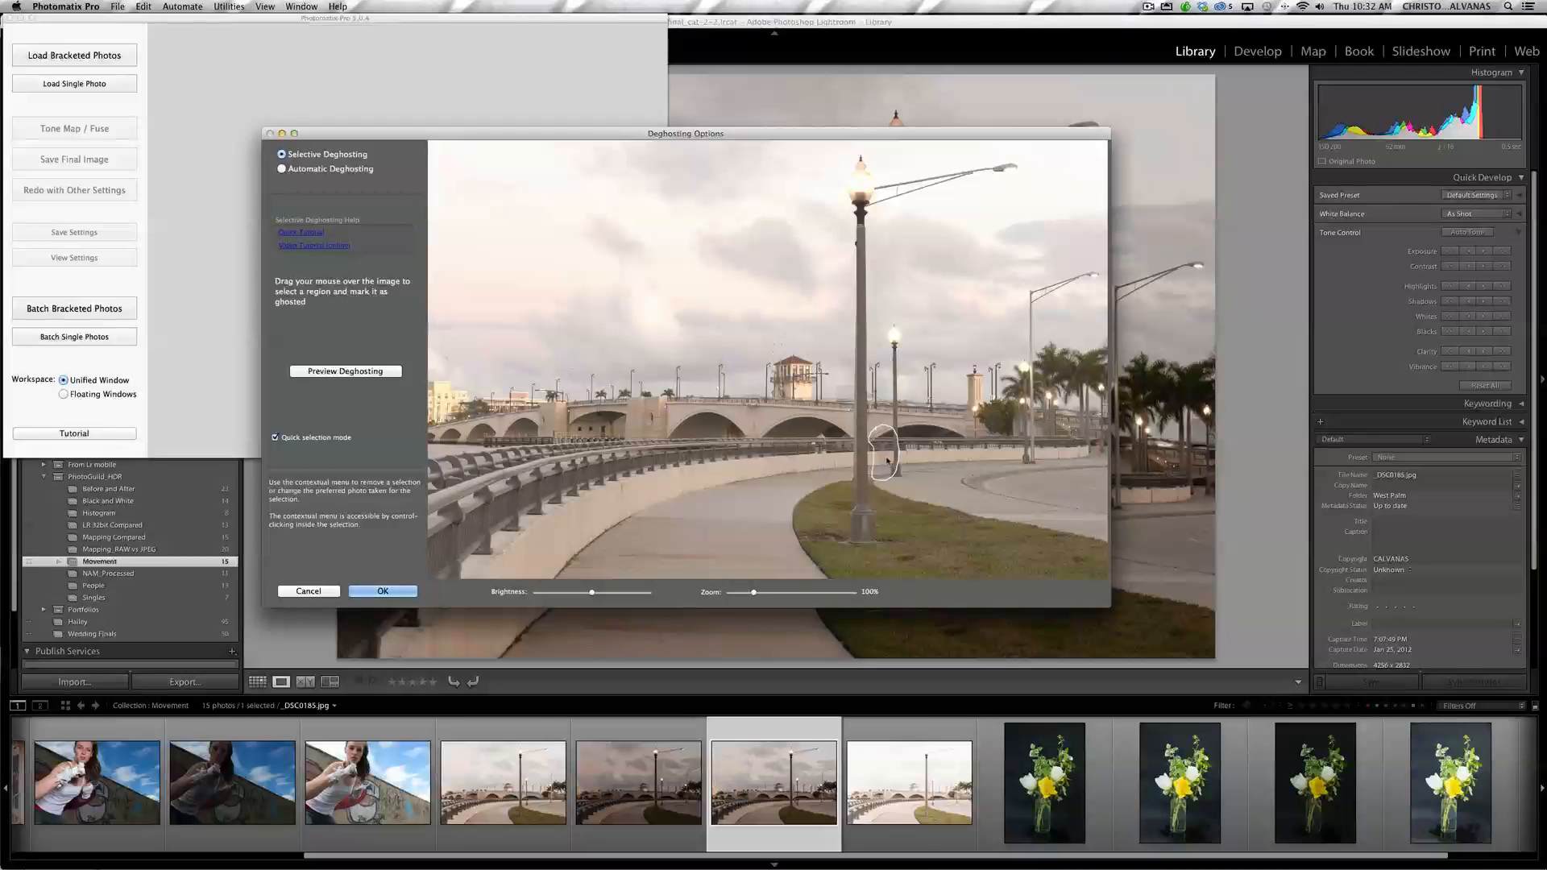
pyautogui.rightClick(886, 462)
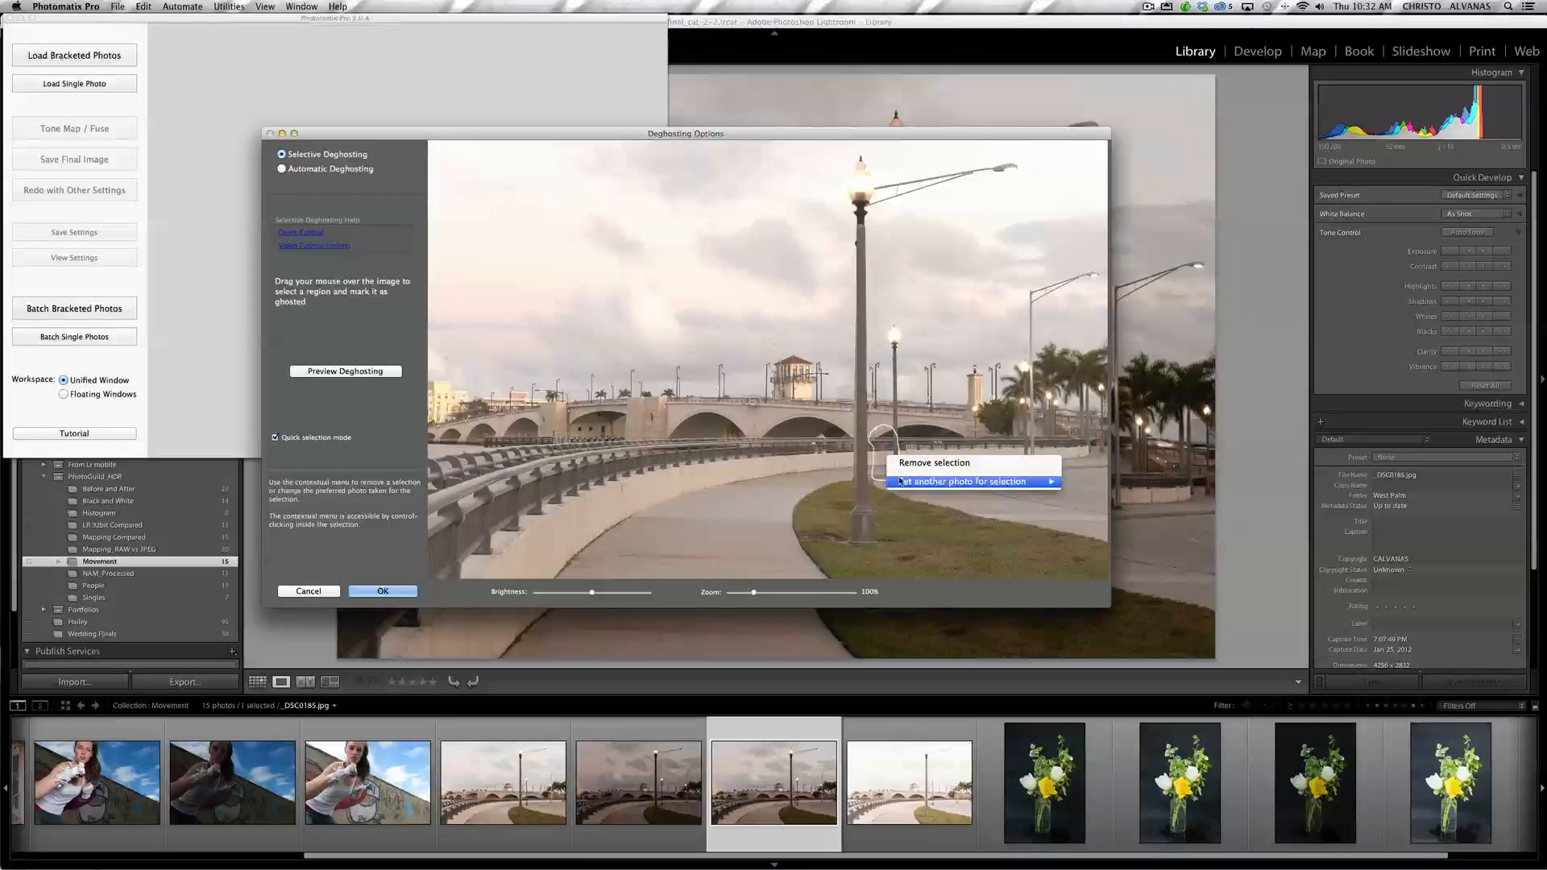
pyautogui.moveTo(907, 484)
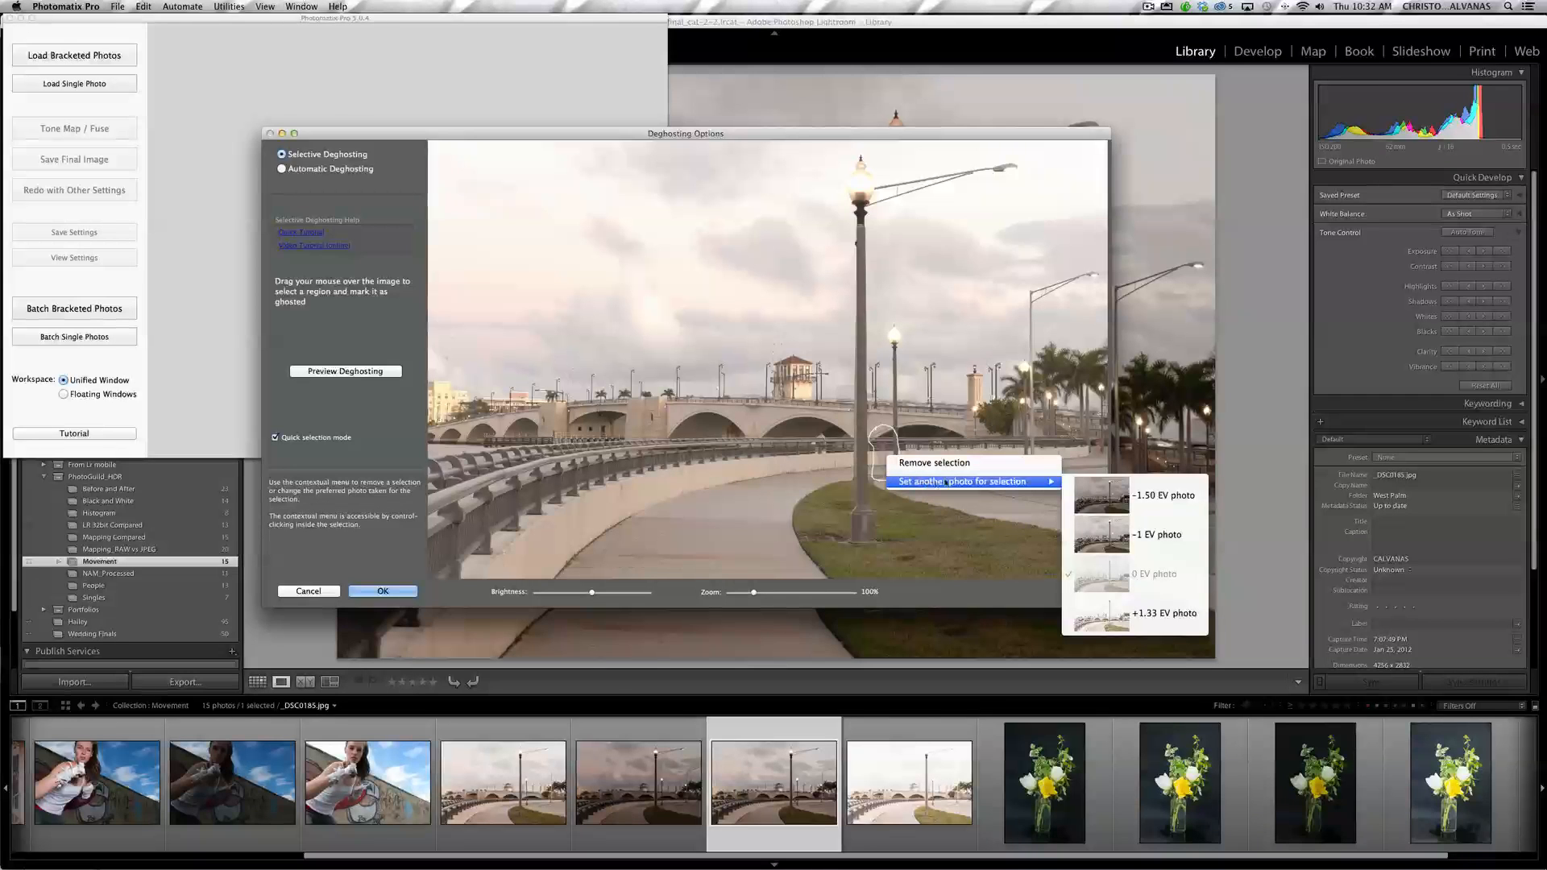
pyautogui.moveTo(1059, 485)
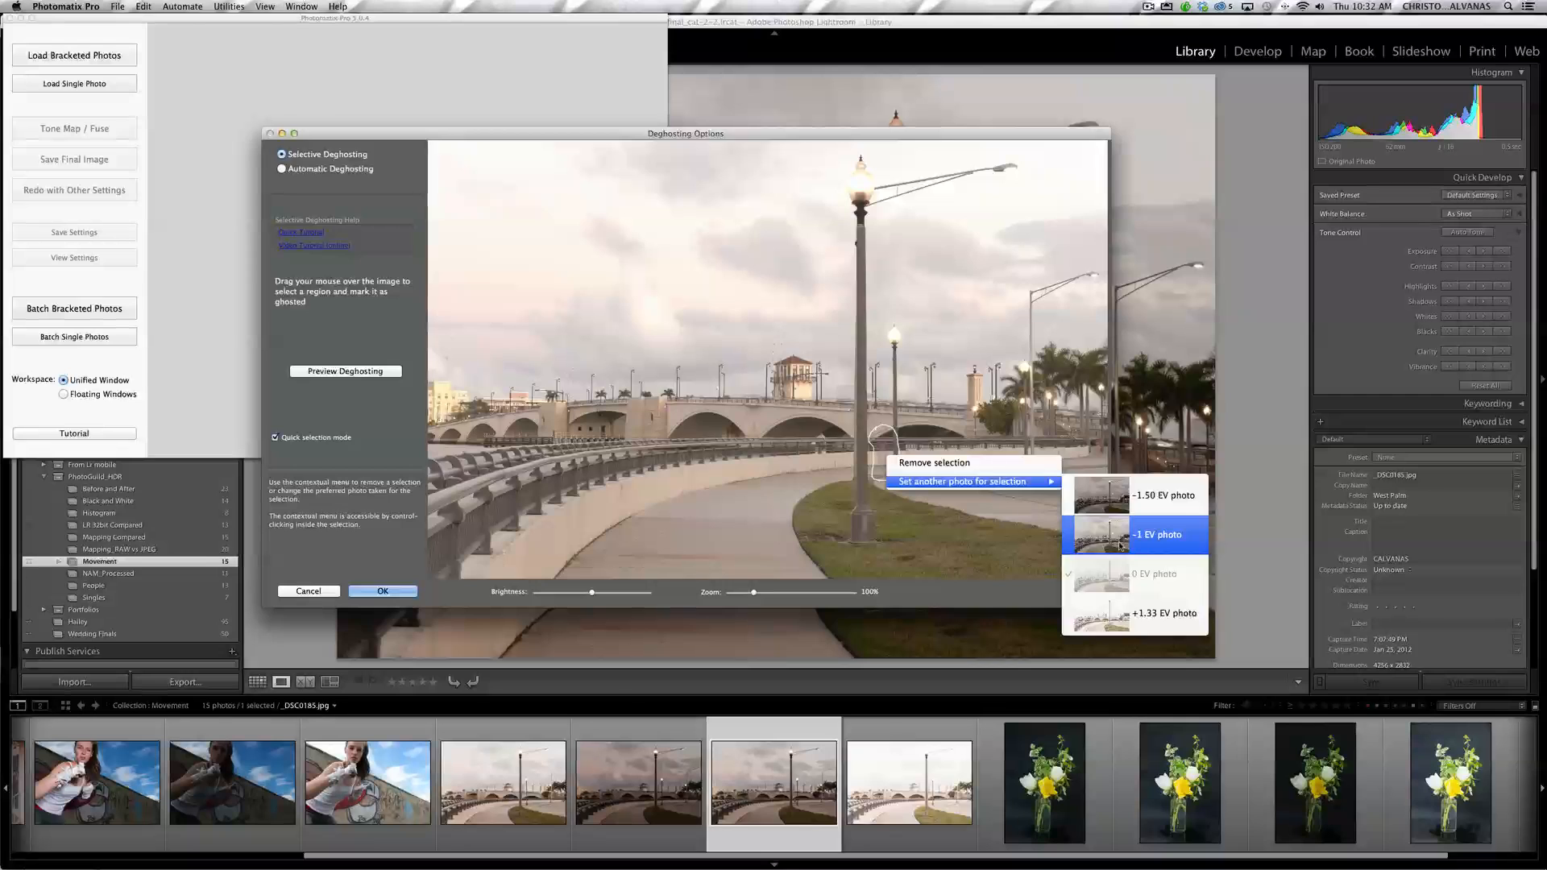
pyautogui.click(1118, 545)
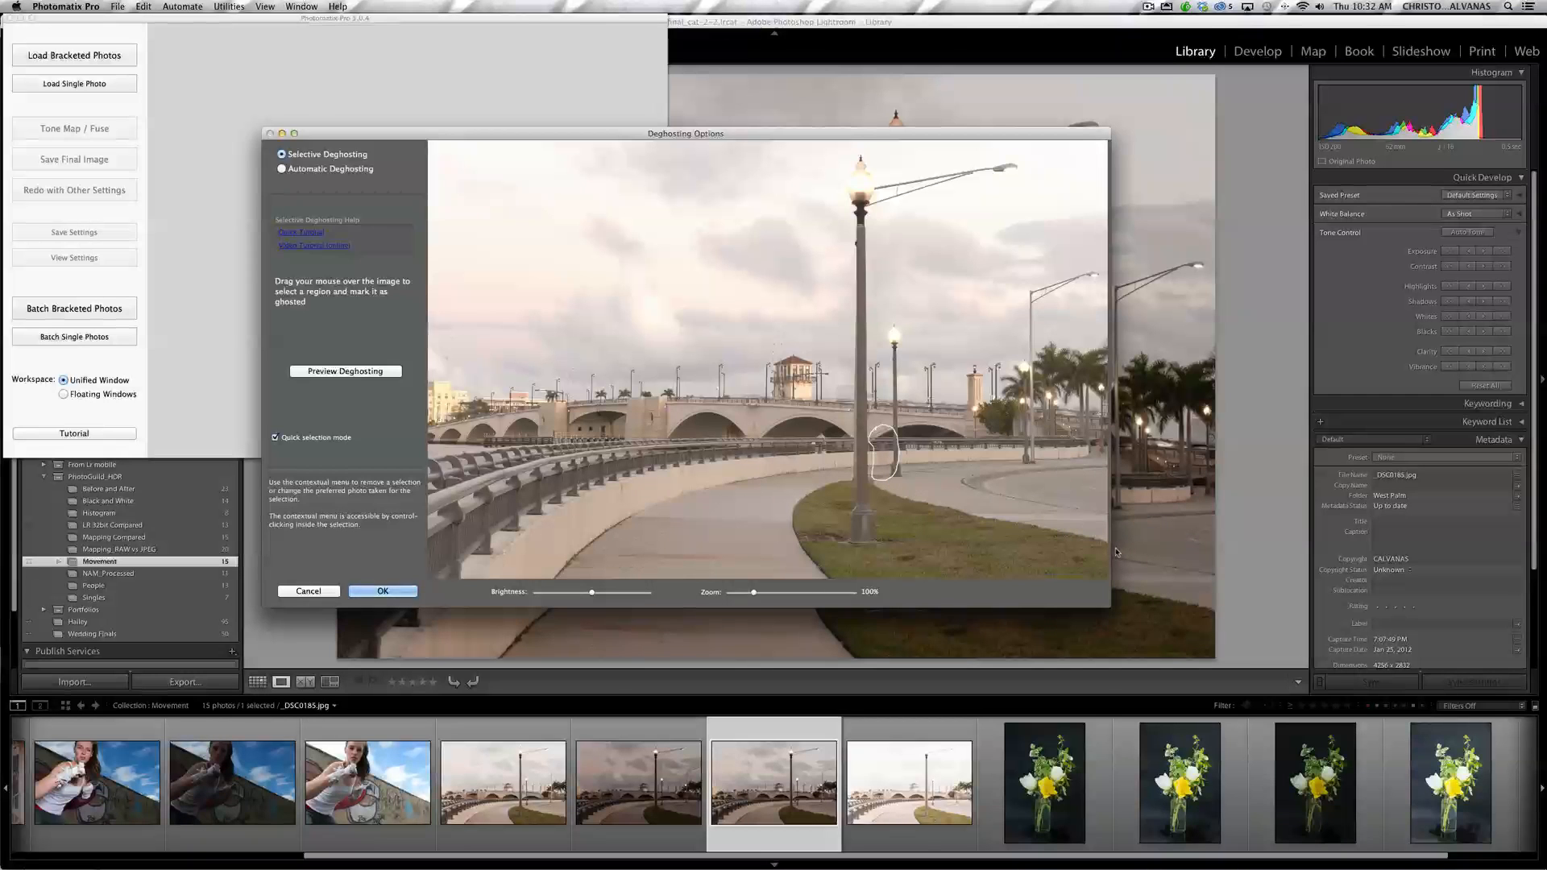
pyautogui.click(365, 378)
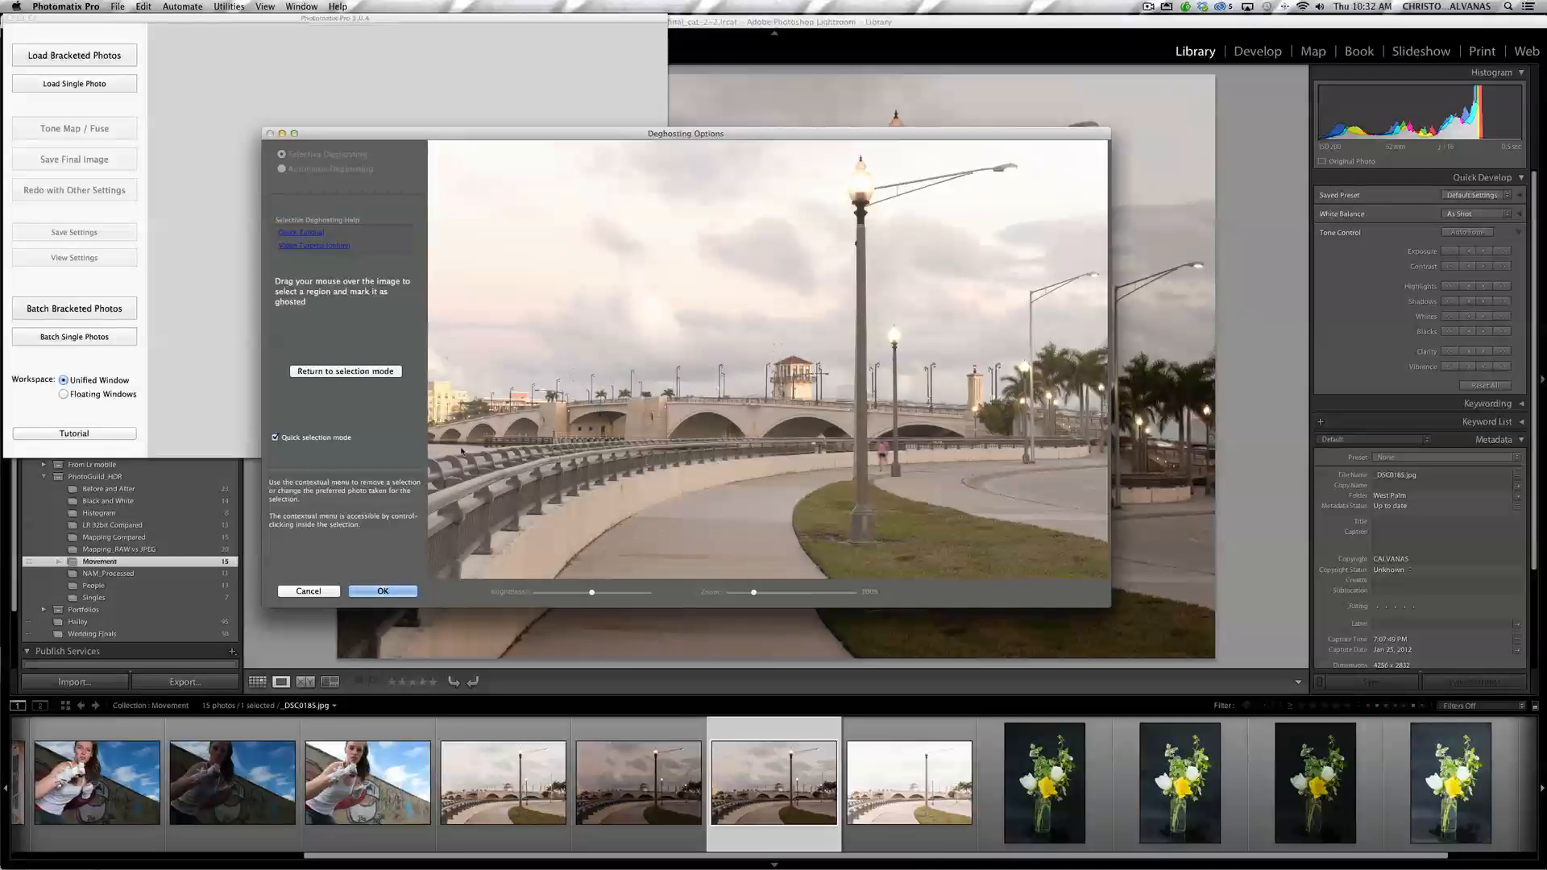
# Step: Return to selection mode, use the 0 EV photo for the marked region instead, preview the deghosting and cancel the Deghosting Options
pyautogui.click(389, 372)
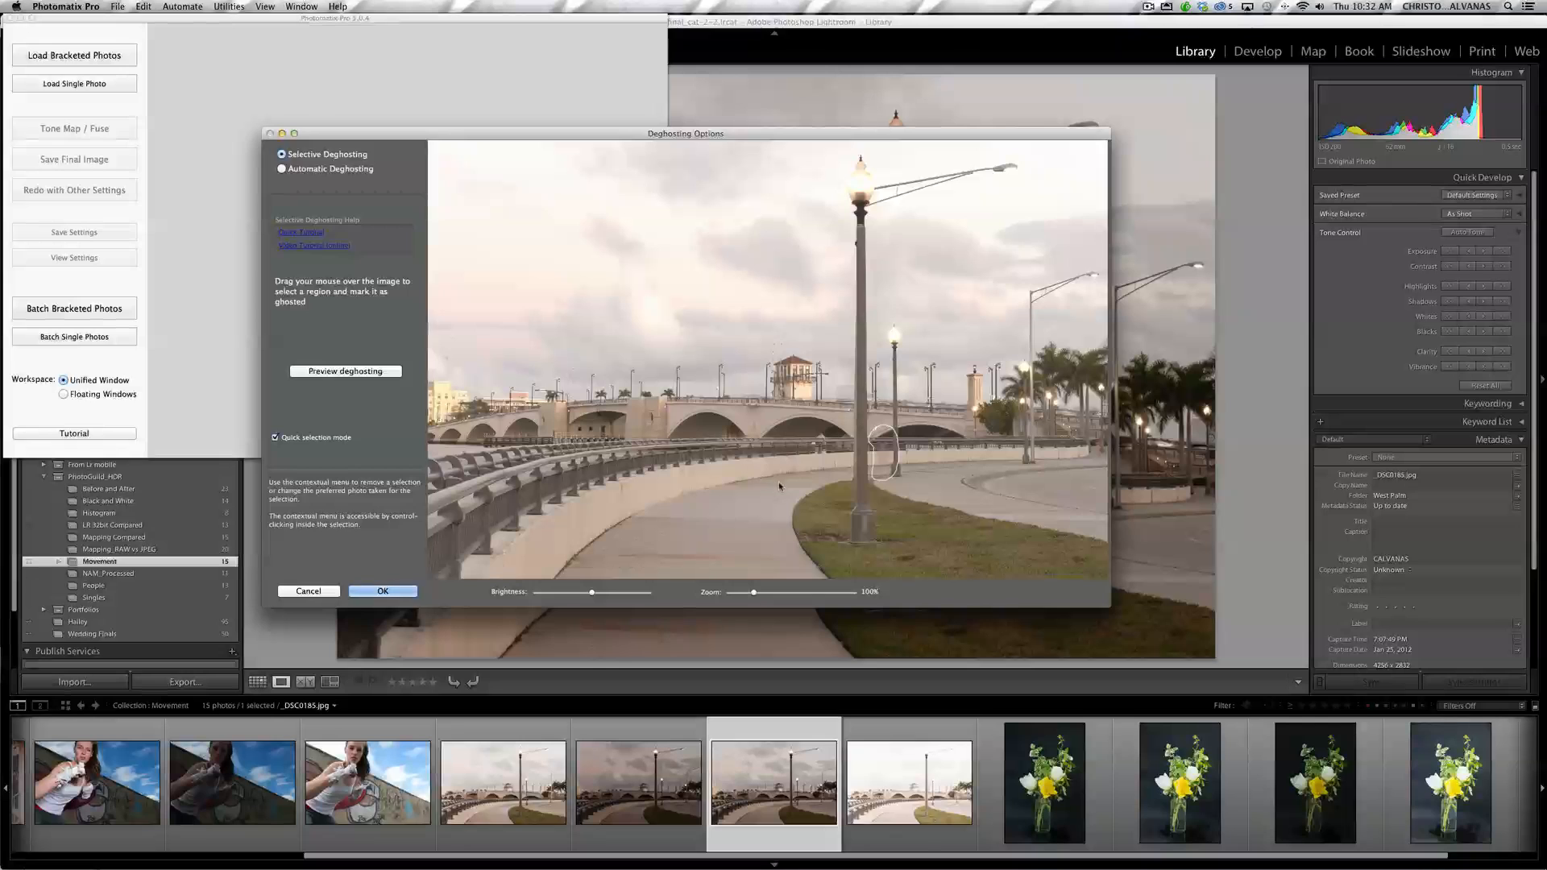
pyautogui.rightClick(889, 458)
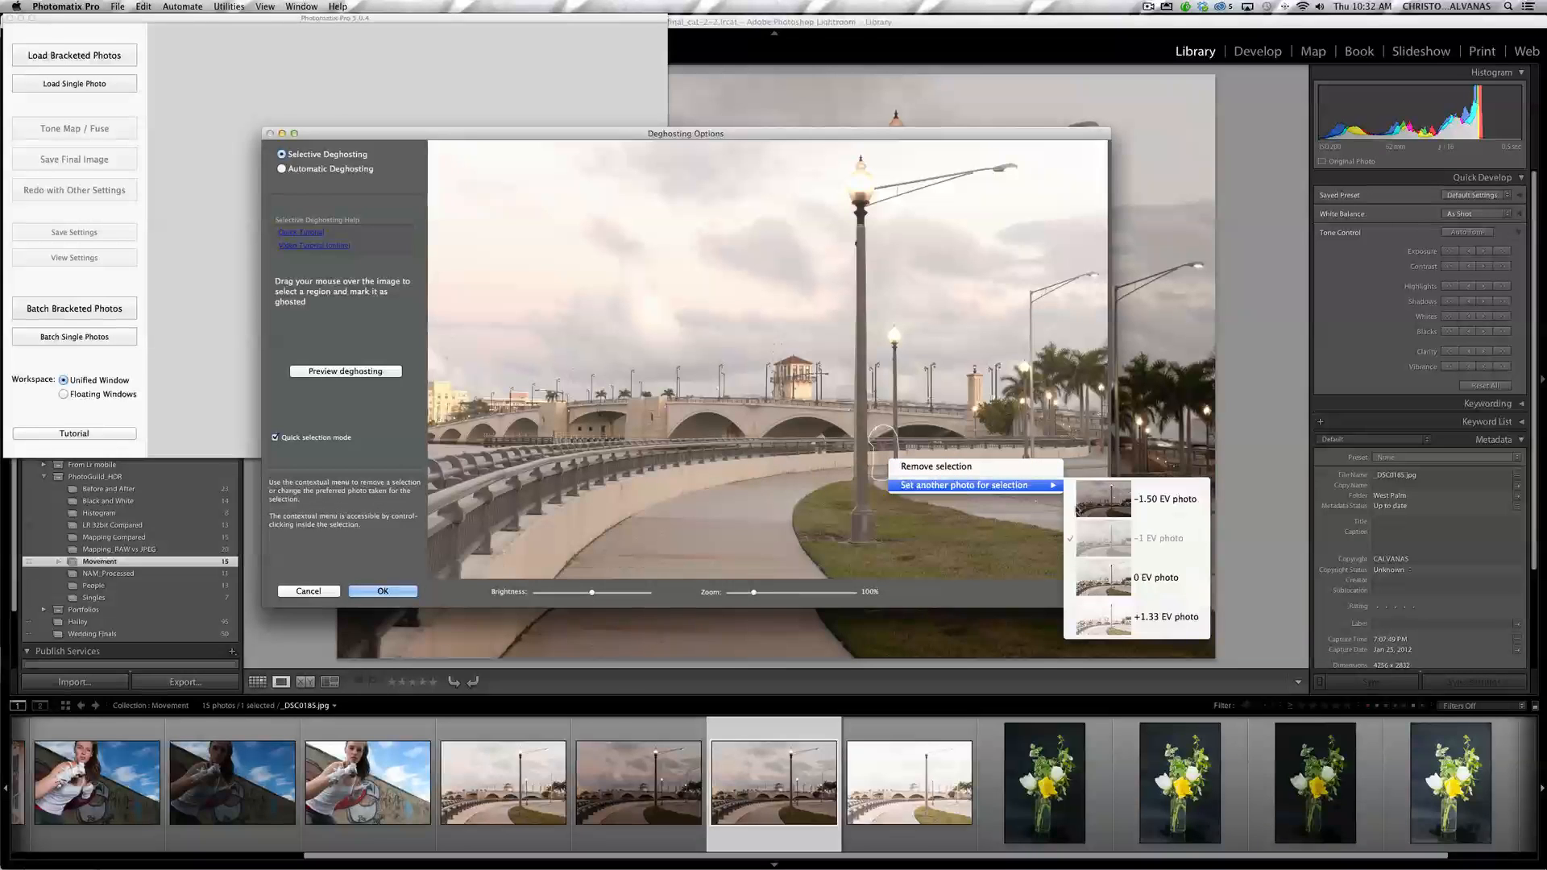
pyautogui.click(1164, 580)
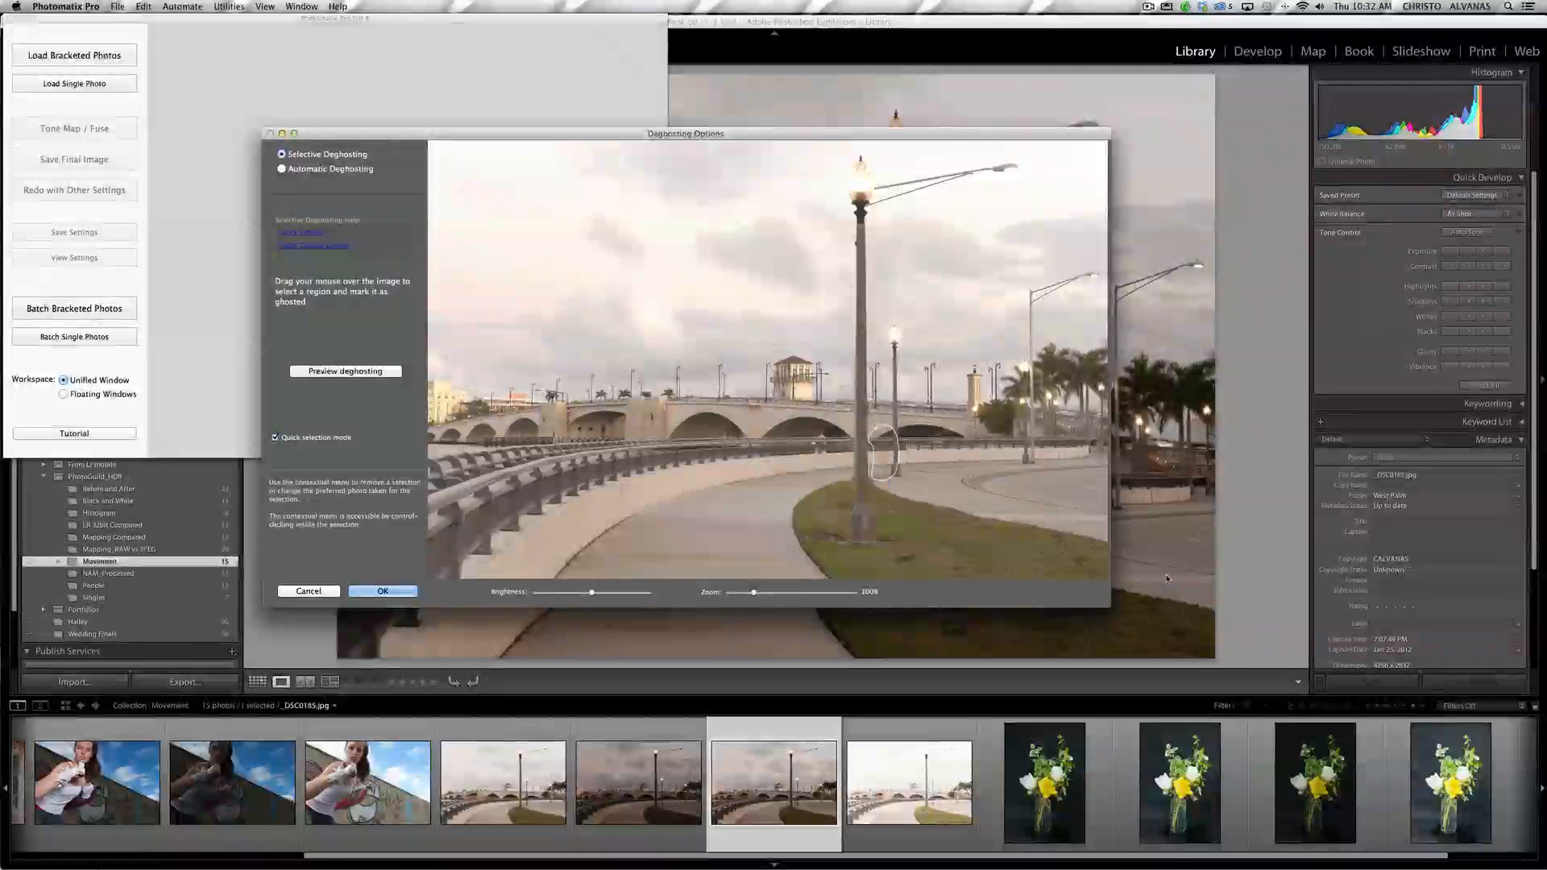
pyautogui.click(375, 372)
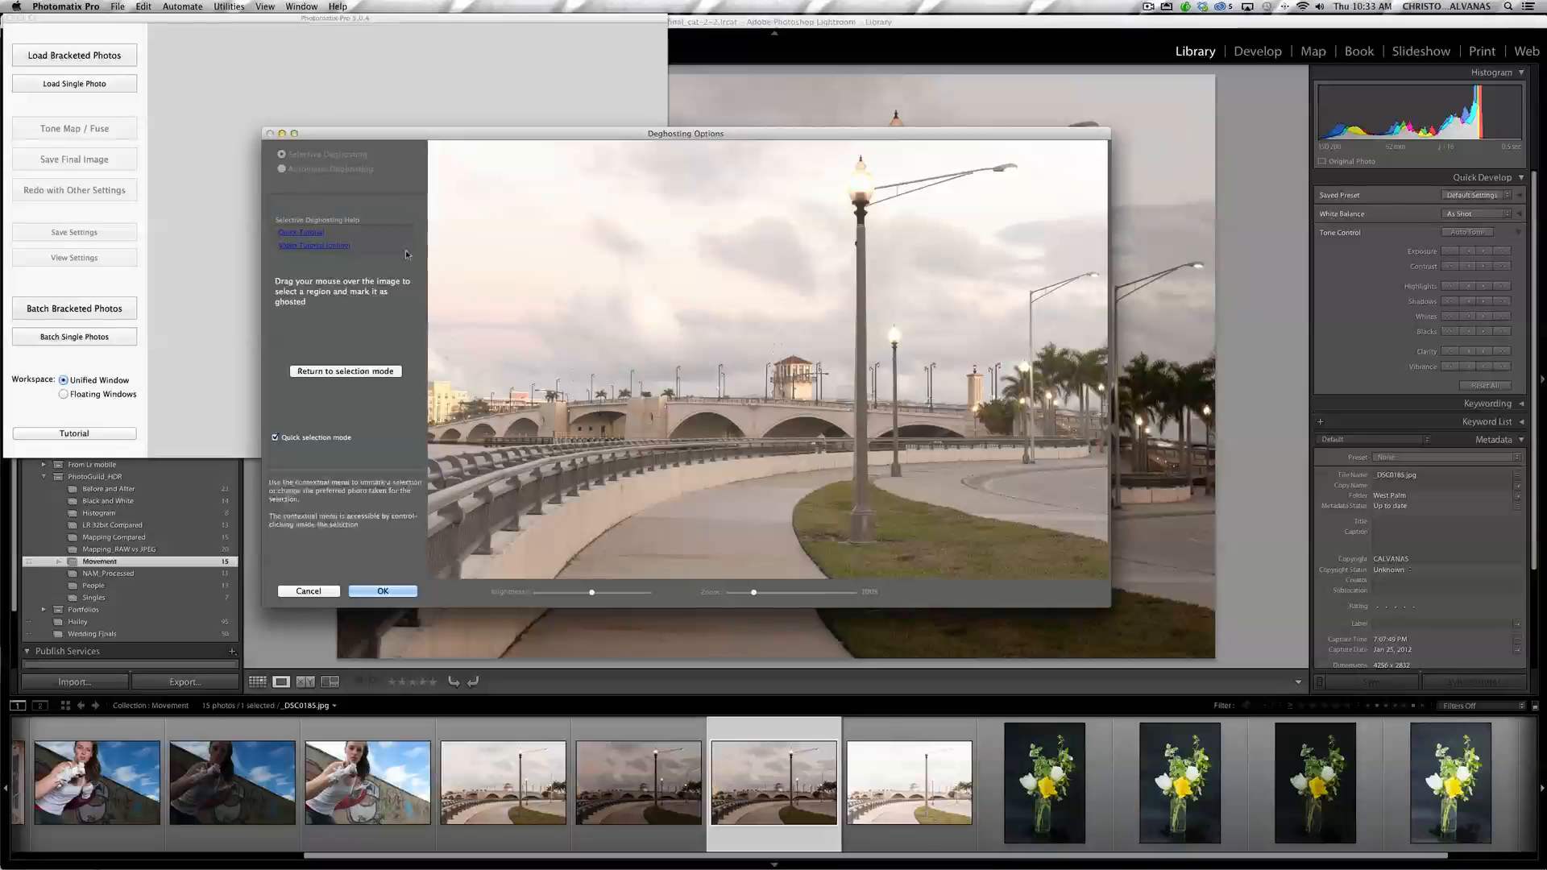
pyautogui.click(307, 591)
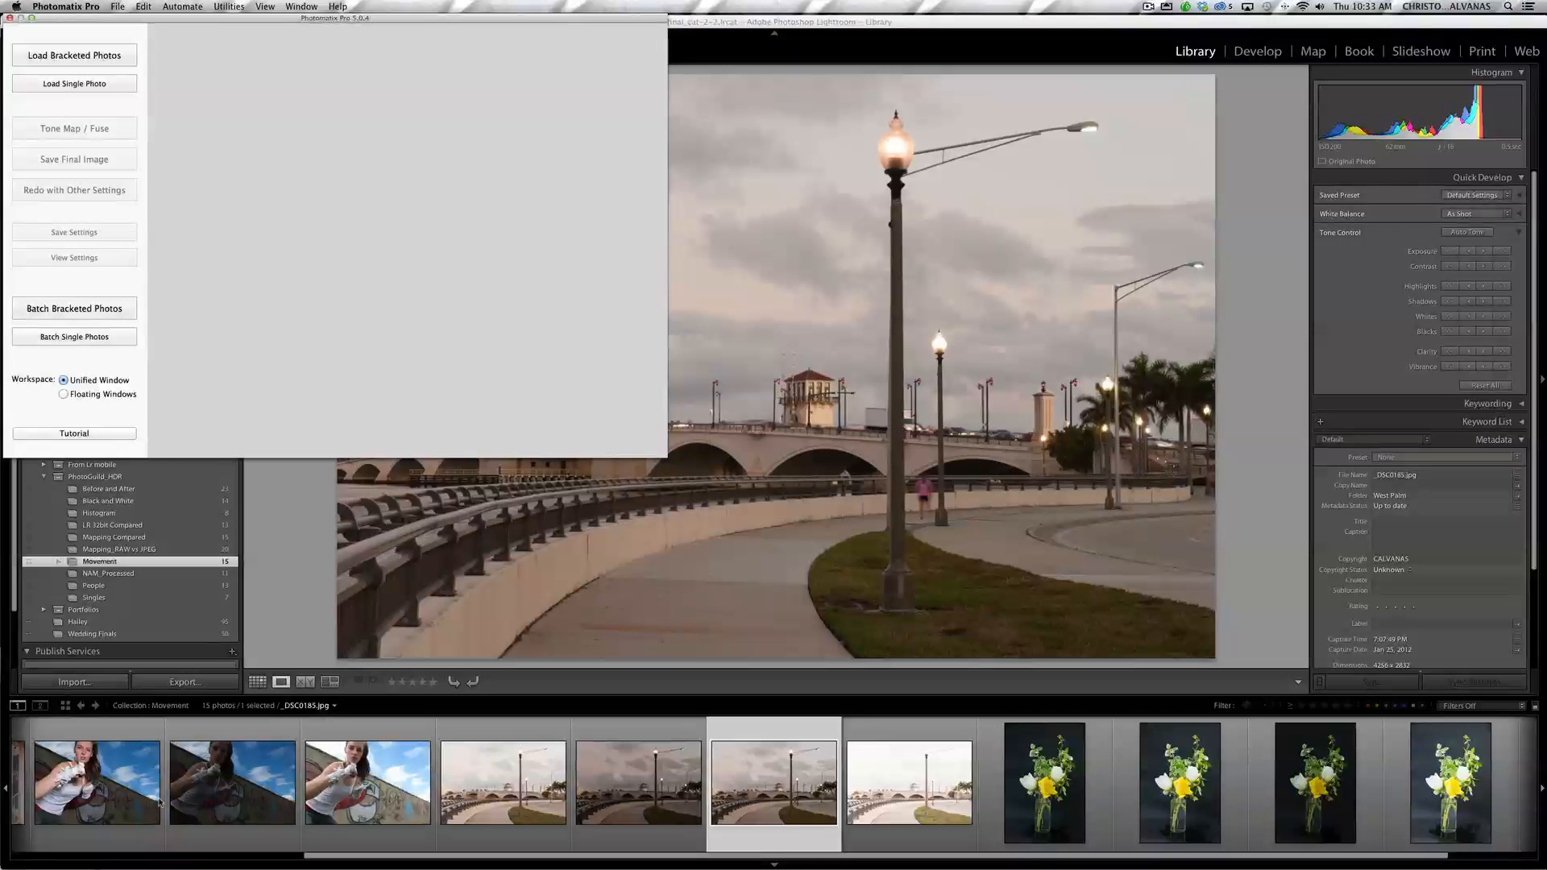
# Step: Switch back to Lightroom's Grid view and select the three bracketed exposures of the woman in front of the graffiti wall
pyautogui.click(122, 800)
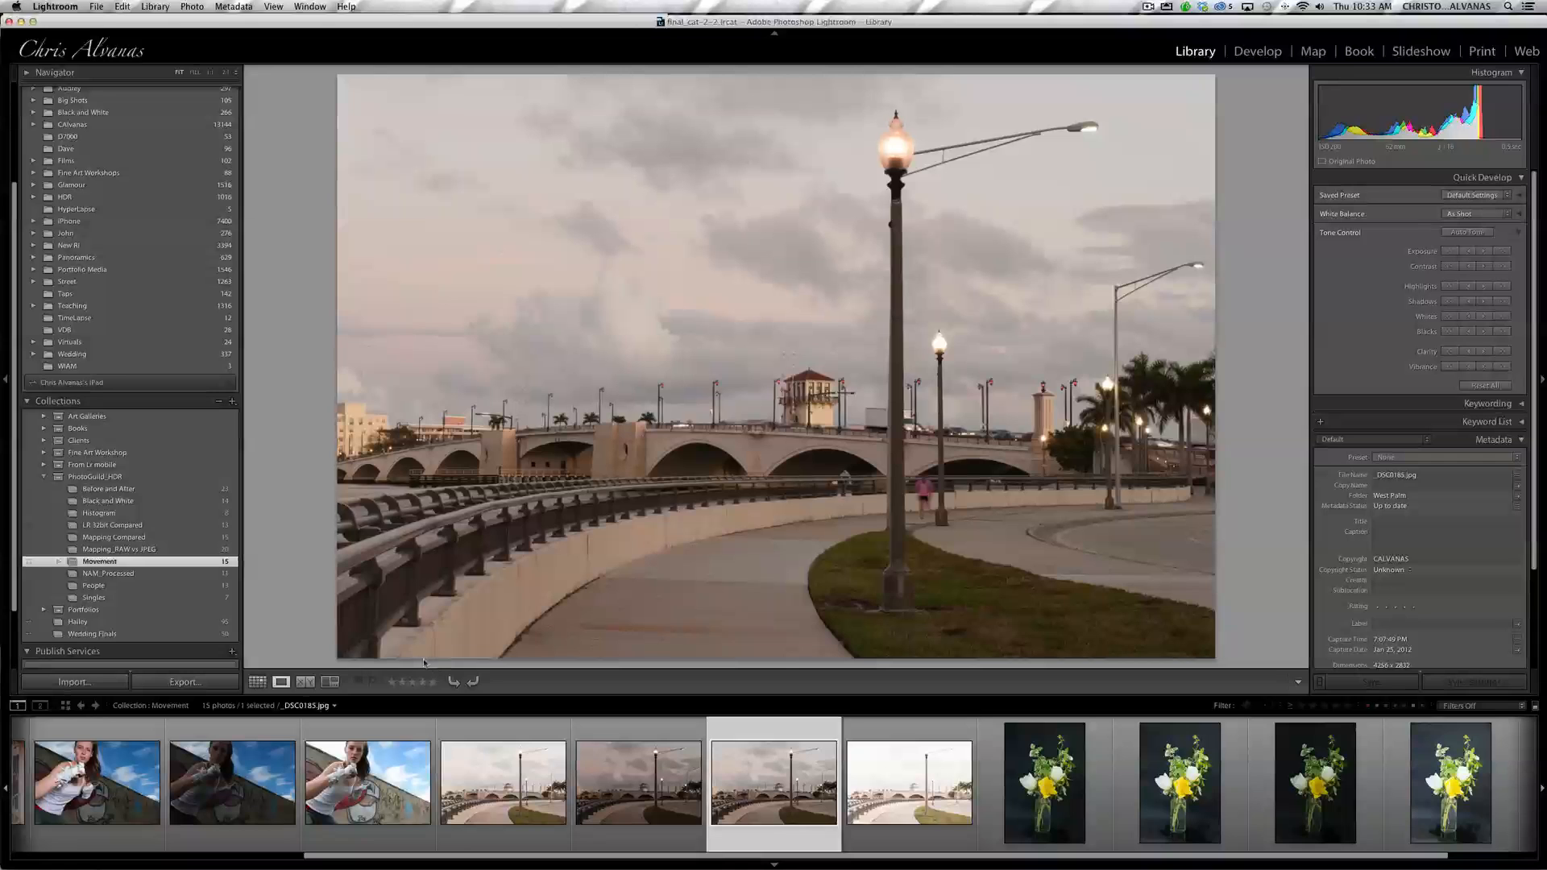
pyautogui.press('g')
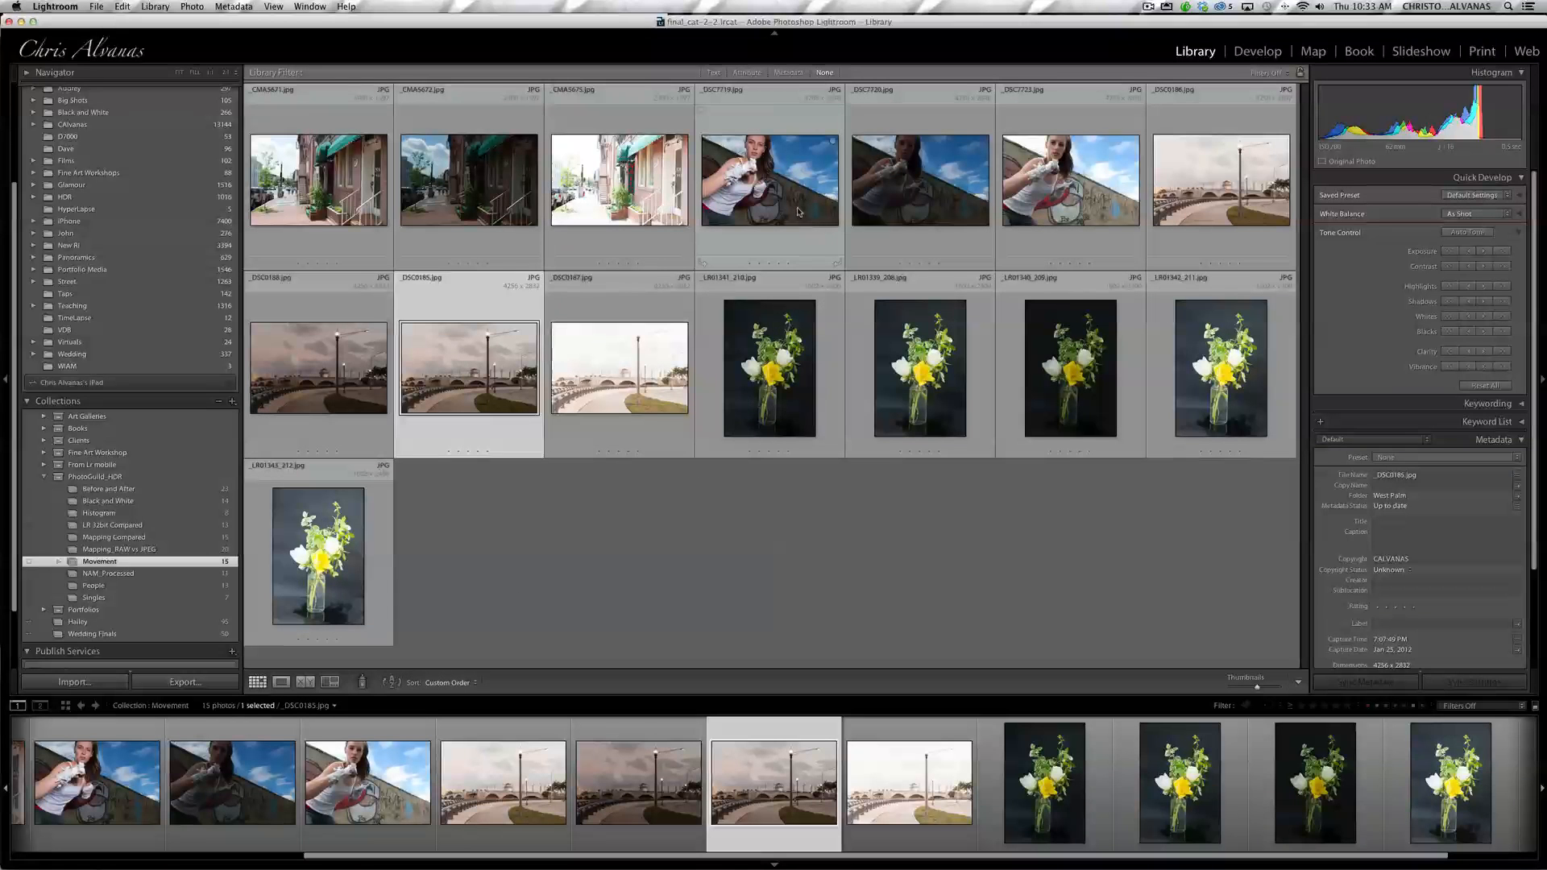
pyautogui.click(772, 208)
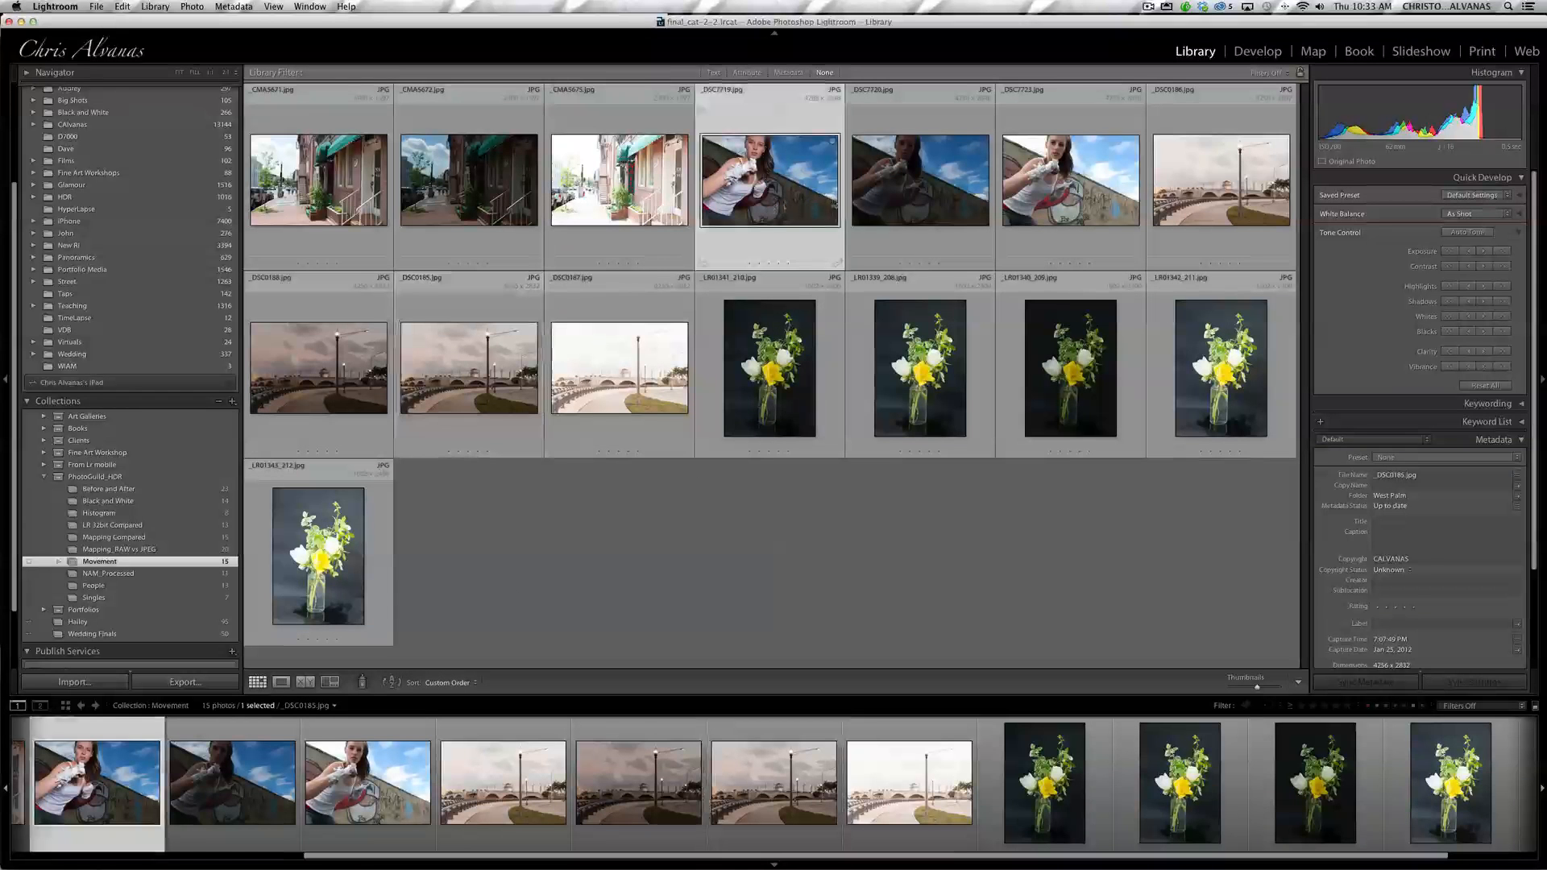
pyautogui.keyDown('shift'); pyautogui.click(1068, 212); pyautogui.keyUp('shift')
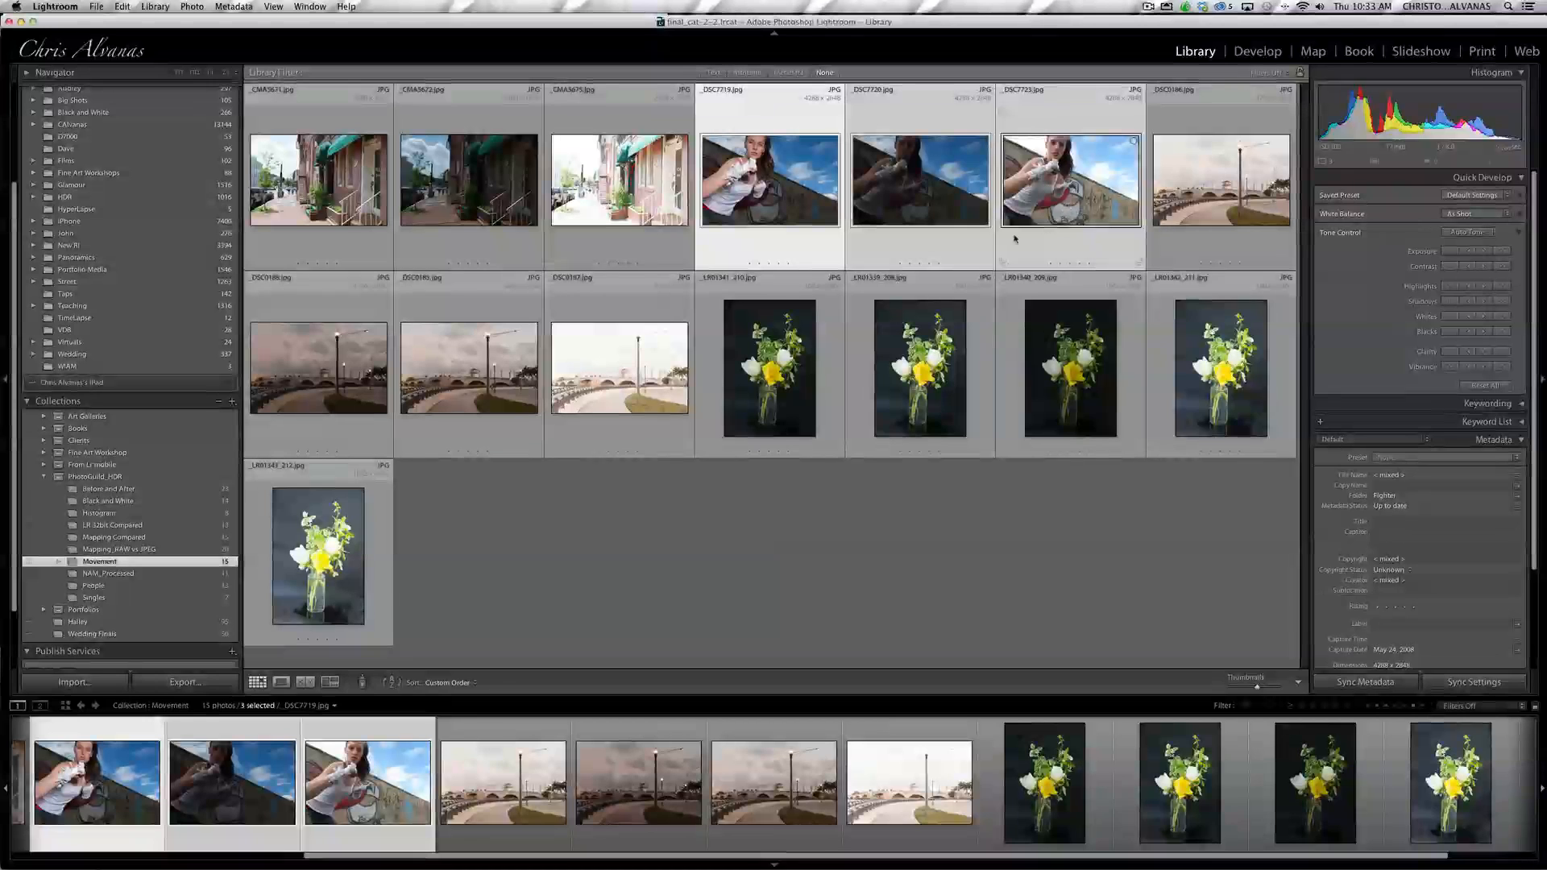
# Step: Export the three selected photos of the woman to Photomatix Pro with the current processing settings
pyautogui.click(96, 6)
pyautogui.moveTo(141, 225)
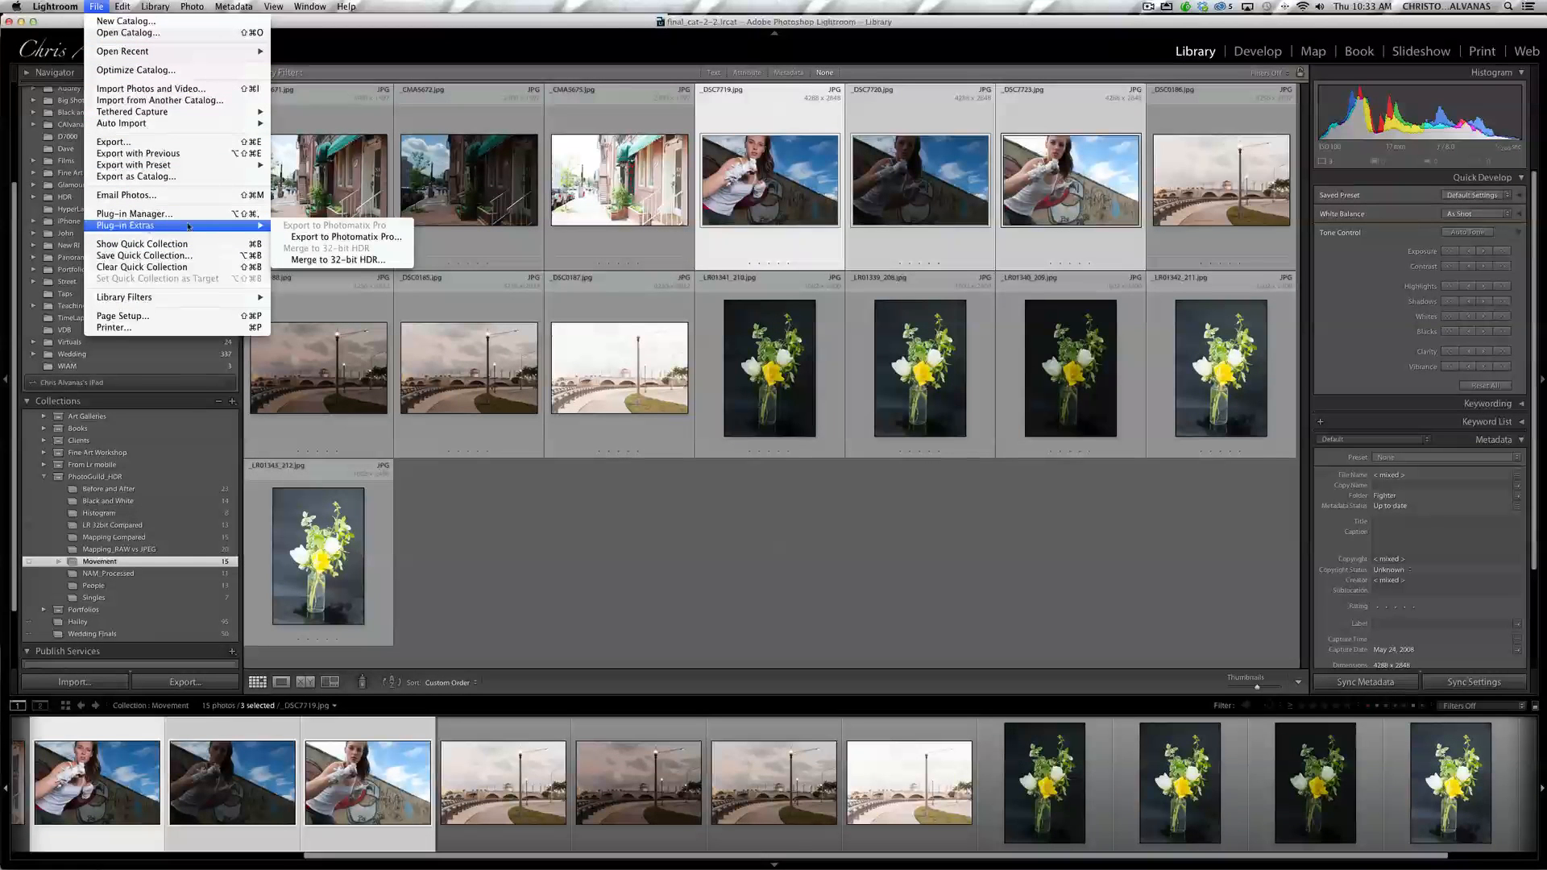
pyautogui.click(306, 238)
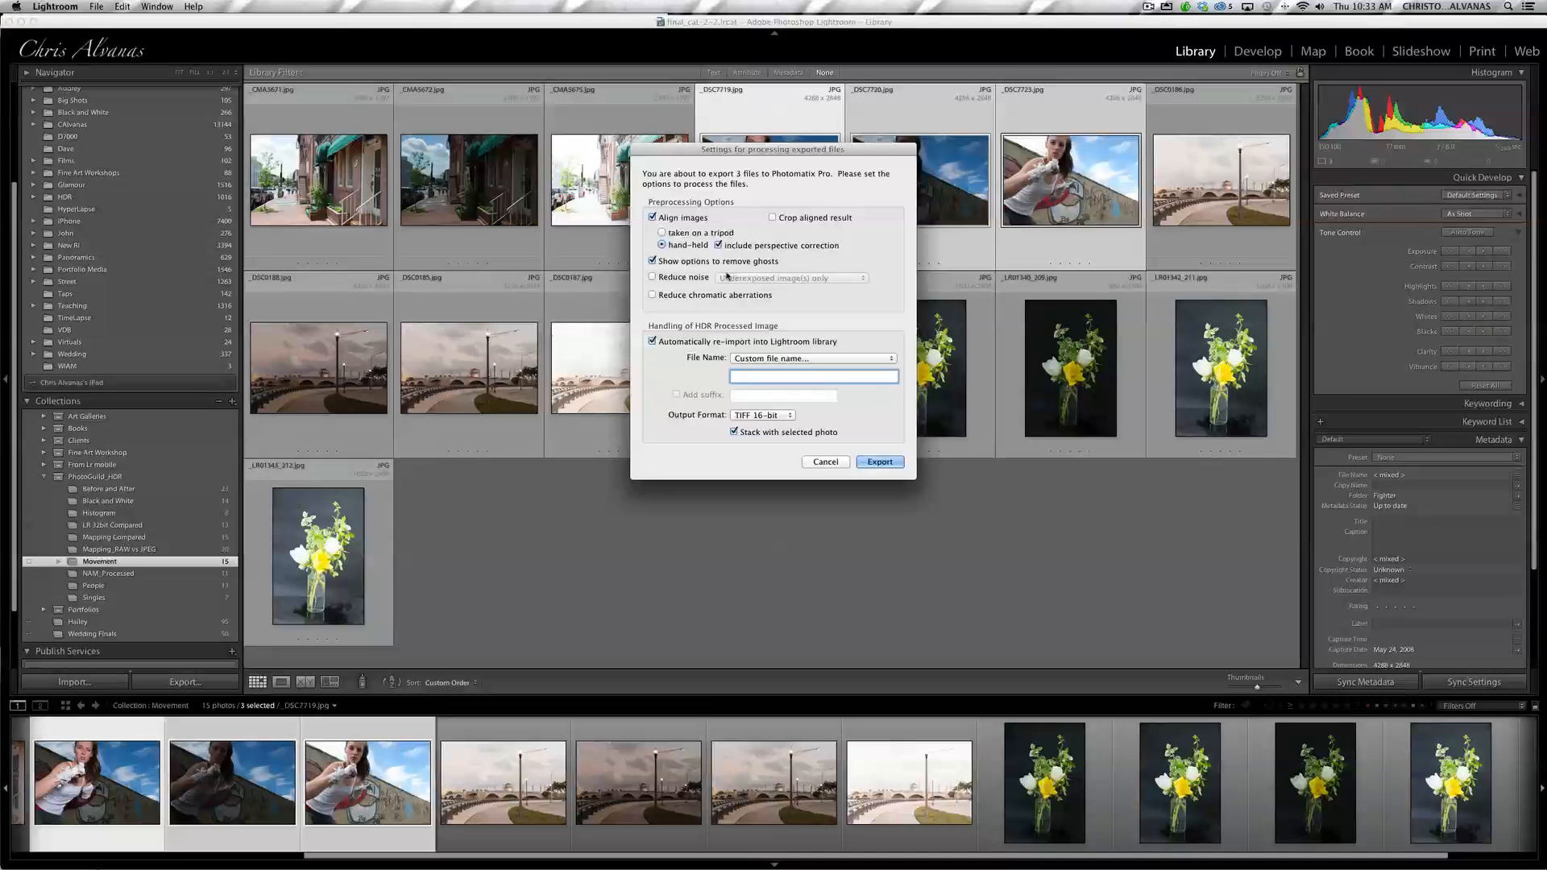
pyautogui.click(889, 463)
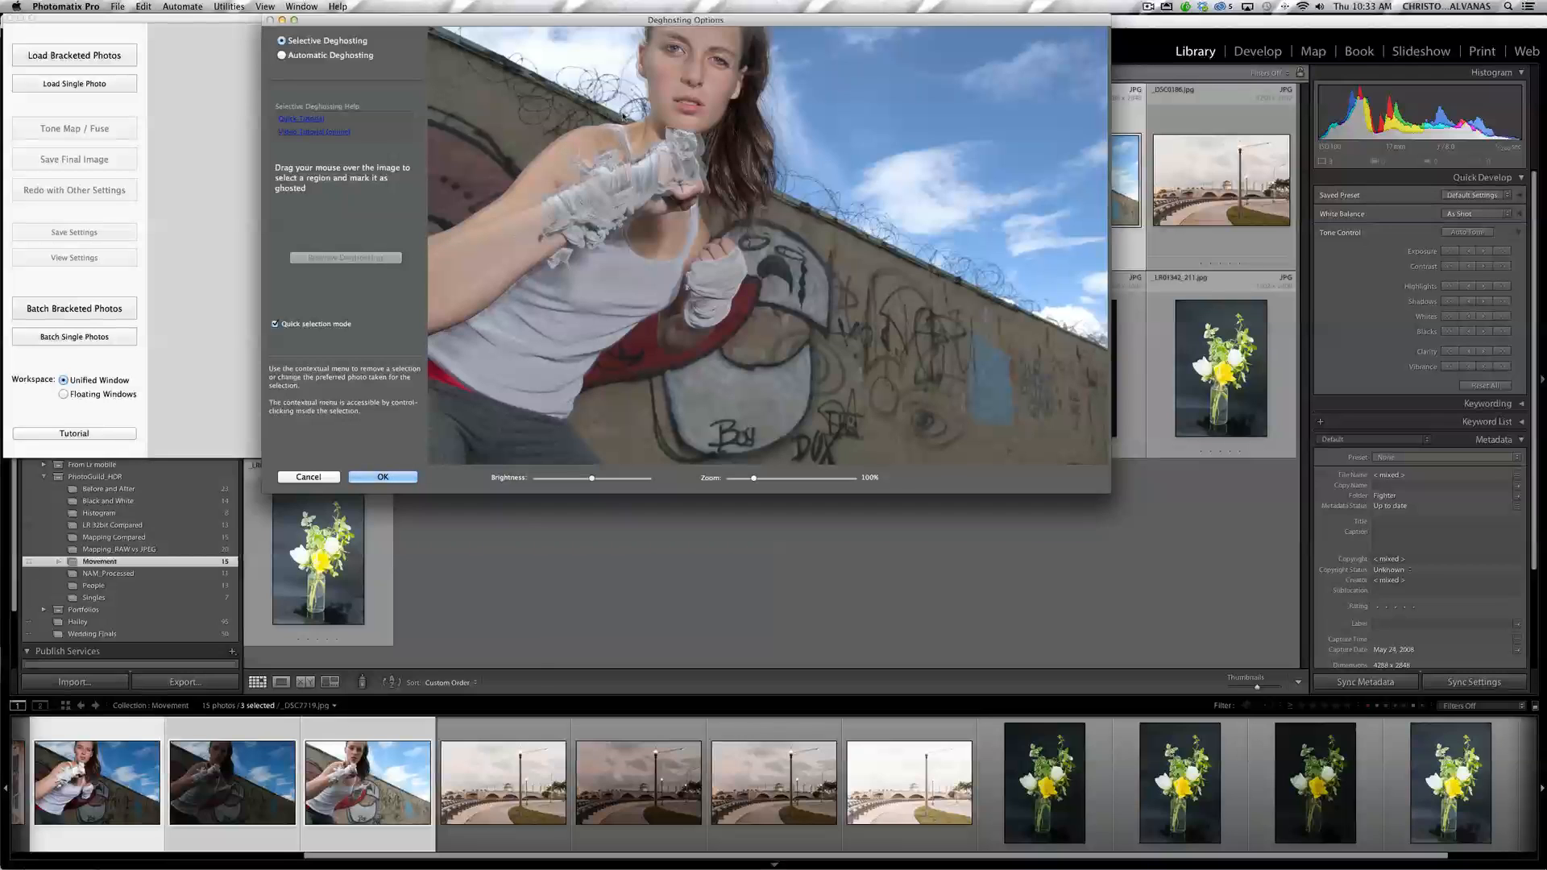
# Step: Mark the woman's raised arm and wrapped fist as a ghosted region, preview the deghosting and return to selection mode
pyautogui.moveTo(624, 117)
pyautogui.mouseDown()
pyautogui.moveTo(562, 127)
pyautogui.moveTo(427, 236)
pyautogui.mouseUp()
pyautogui.moveTo(703, 214)
pyautogui.mouseDown()
pyautogui.moveTo(734, 171)
pyautogui.moveTo(727, 144)
pyautogui.moveTo(641, 116)
pyautogui.moveTo(622, 134)
pyautogui.mouseUp()
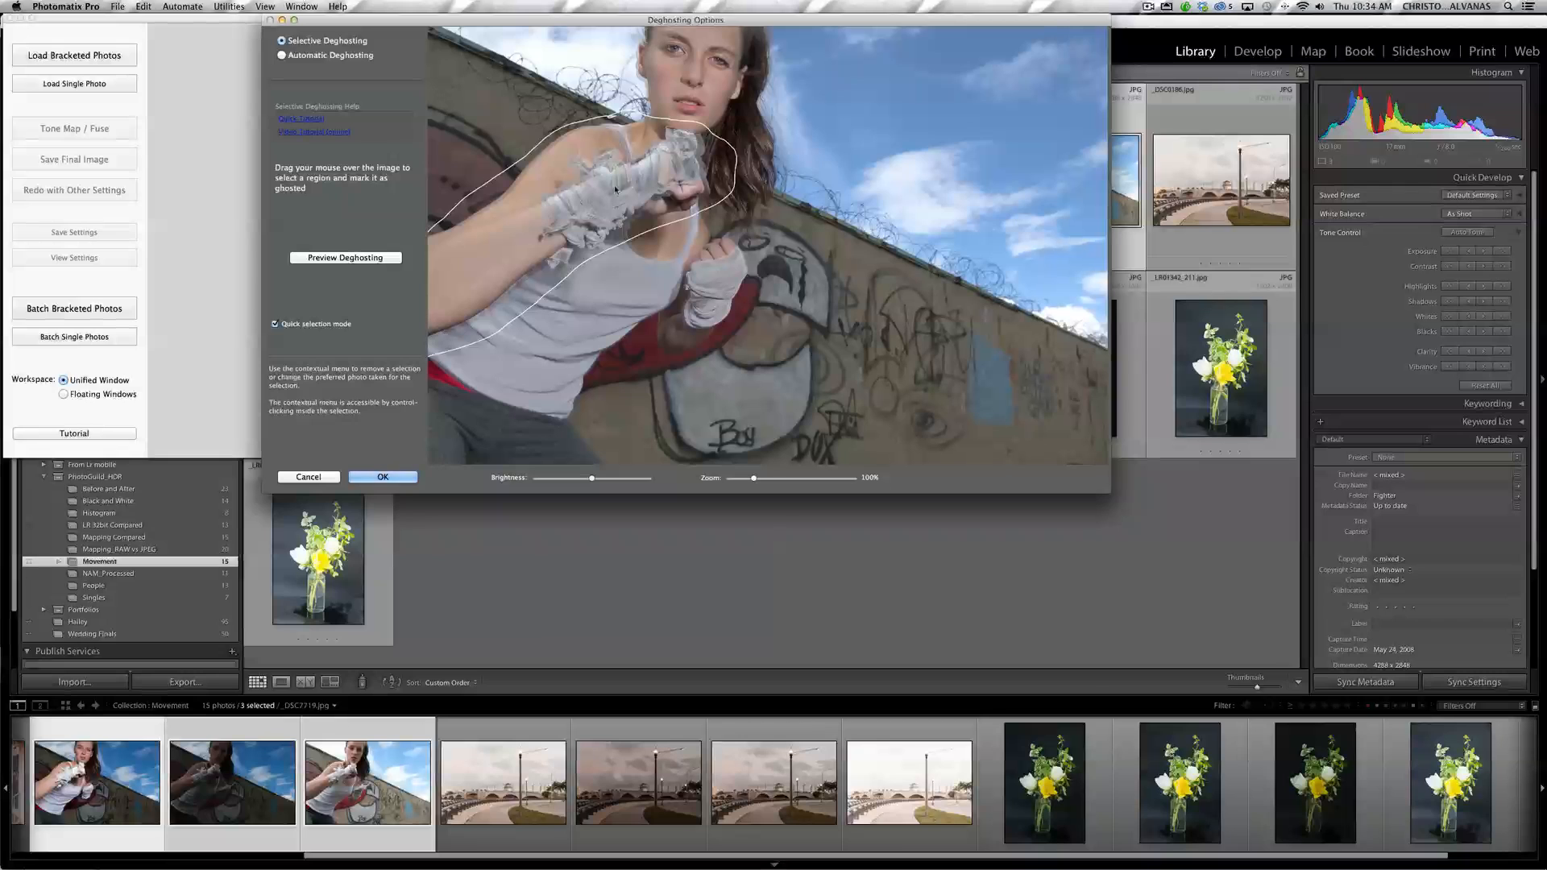
pyautogui.click(354, 260)
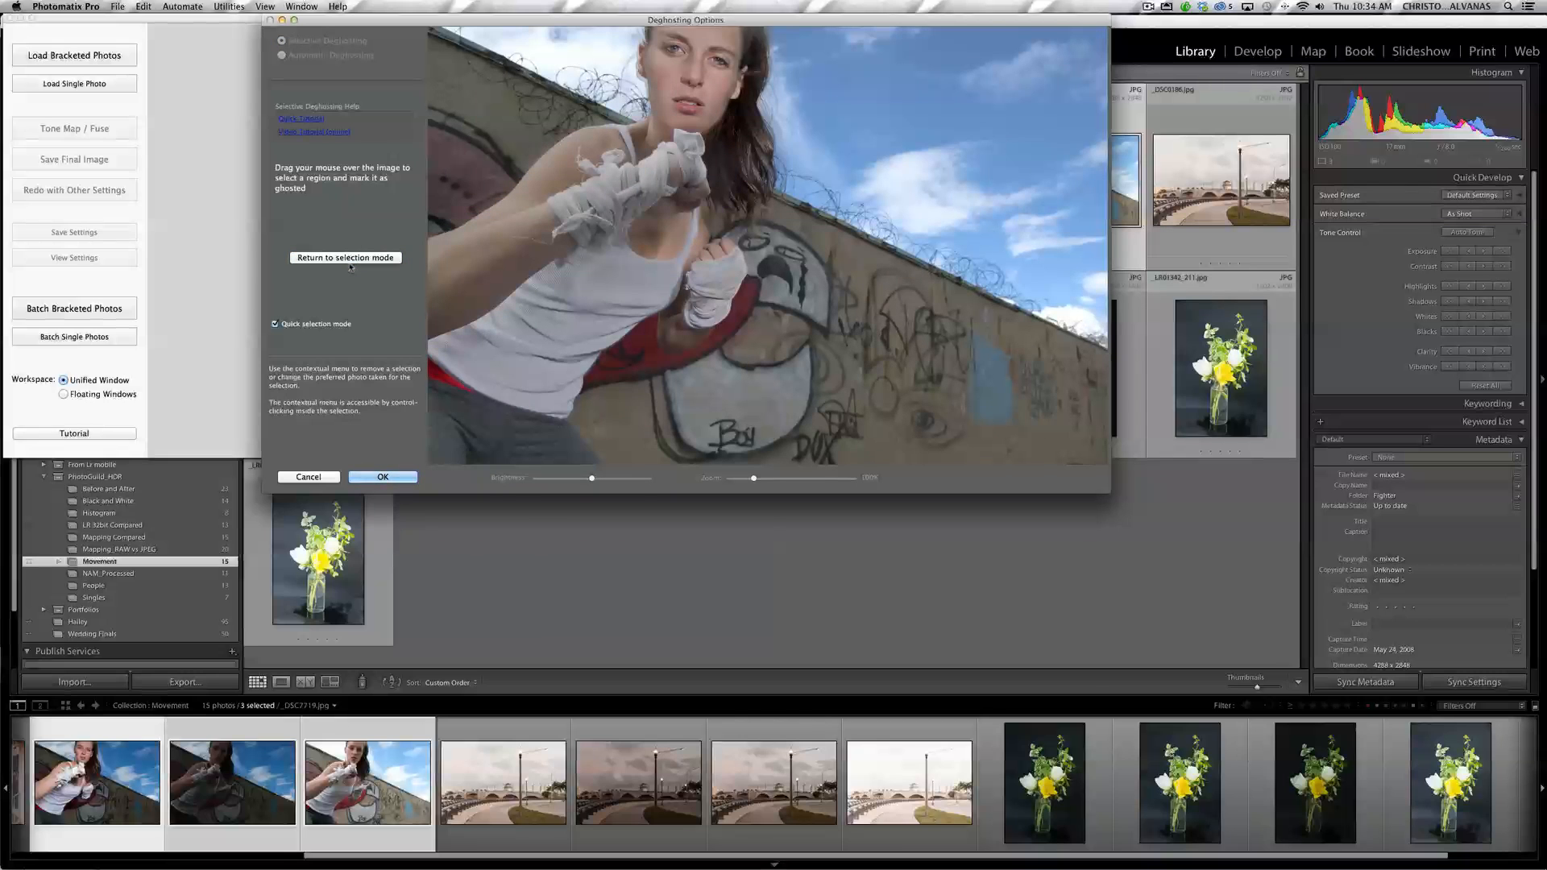
pyautogui.click(350, 259)
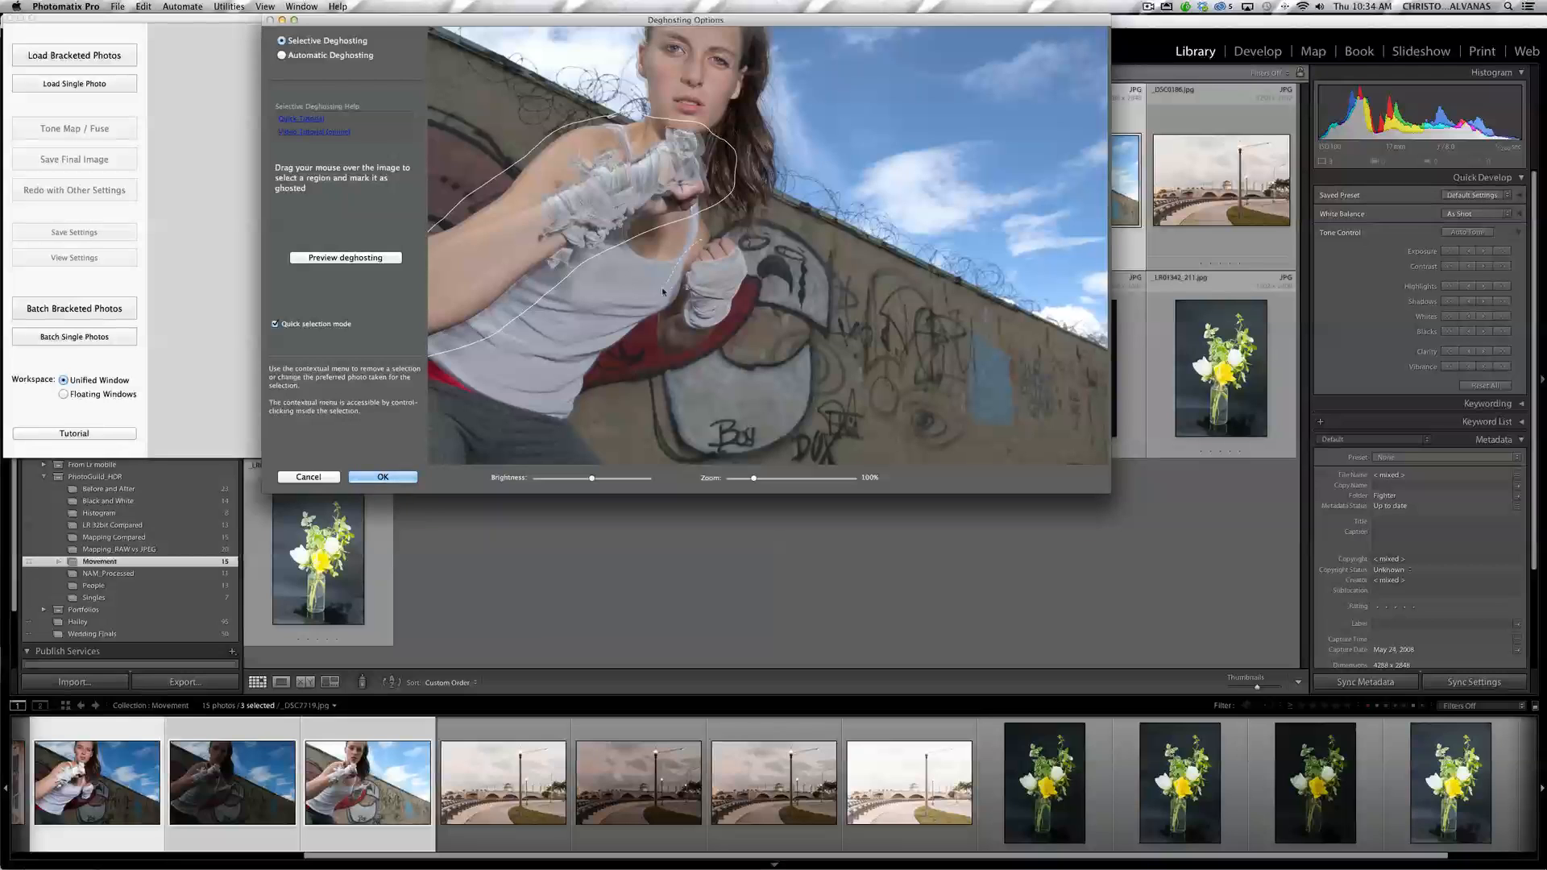
# Step: Mark the woman's lower fist and her head as ghosted, preview the result, cancel the deghosting and return to Lightroom
pyautogui.moveTo(662, 291)
pyautogui.mouseDown()
pyautogui.moveTo(650, 327)
pyautogui.moveTo(666, 364)
pyautogui.moveTo(722, 352)
pyautogui.moveTo(757, 284)
pyautogui.moveTo(750, 244)
pyautogui.moveTo(703, 238)
pyautogui.mouseUp()
pyautogui.moveTo(707, 131)
pyautogui.mouseDown()
pyautogui.moveTo(747, 104)
pyautogui.moveTo(762, 32)
pyautogui.moveTo(663, 15)
pyautogui.mouseUp()
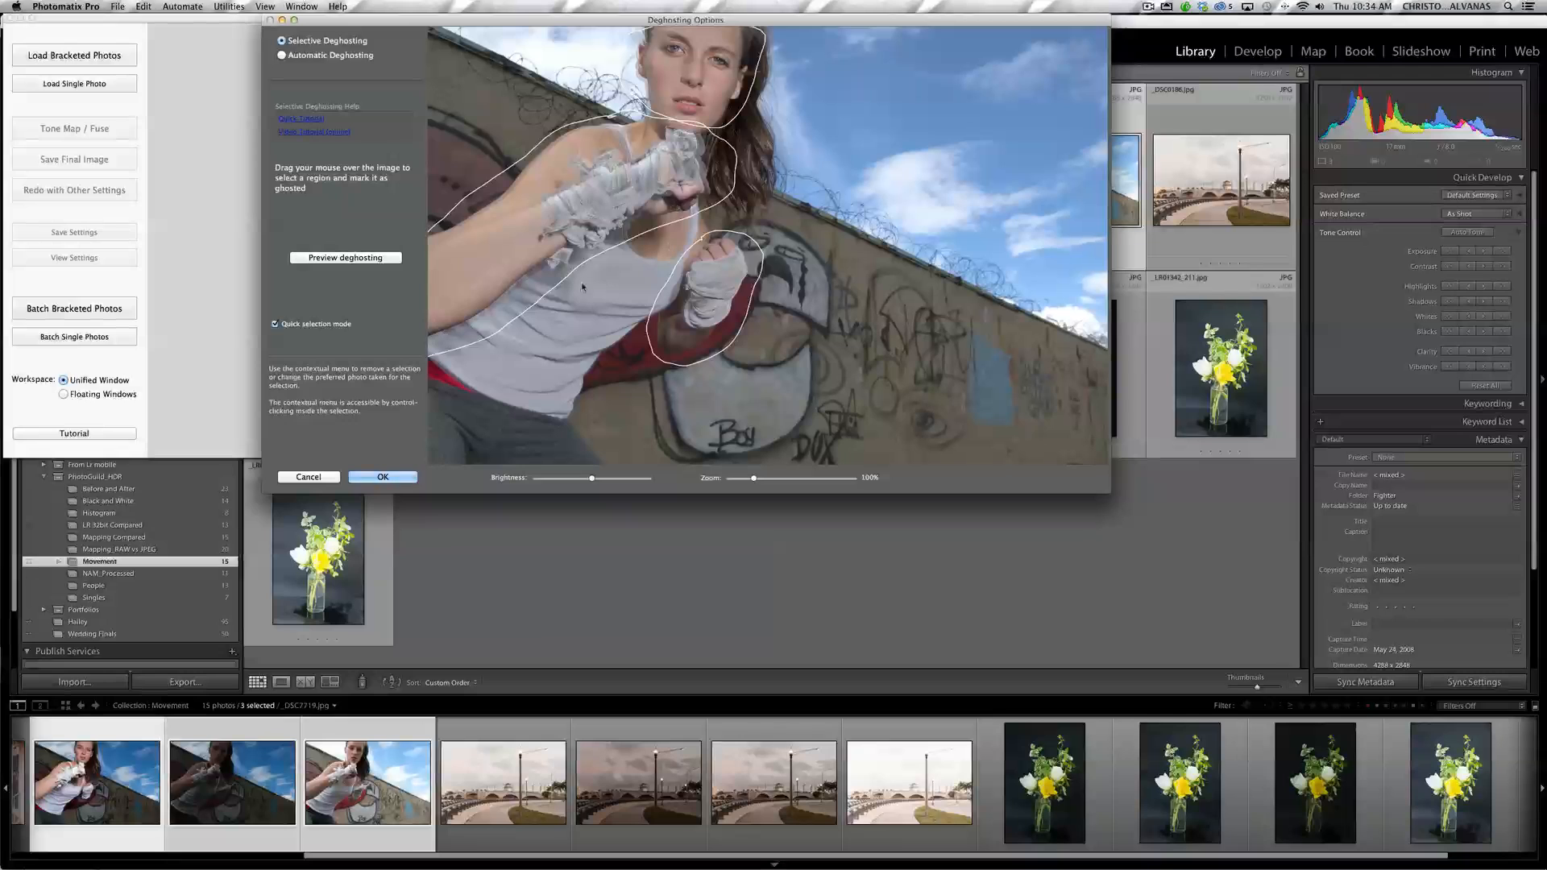
pyautogui.click(364, 258)
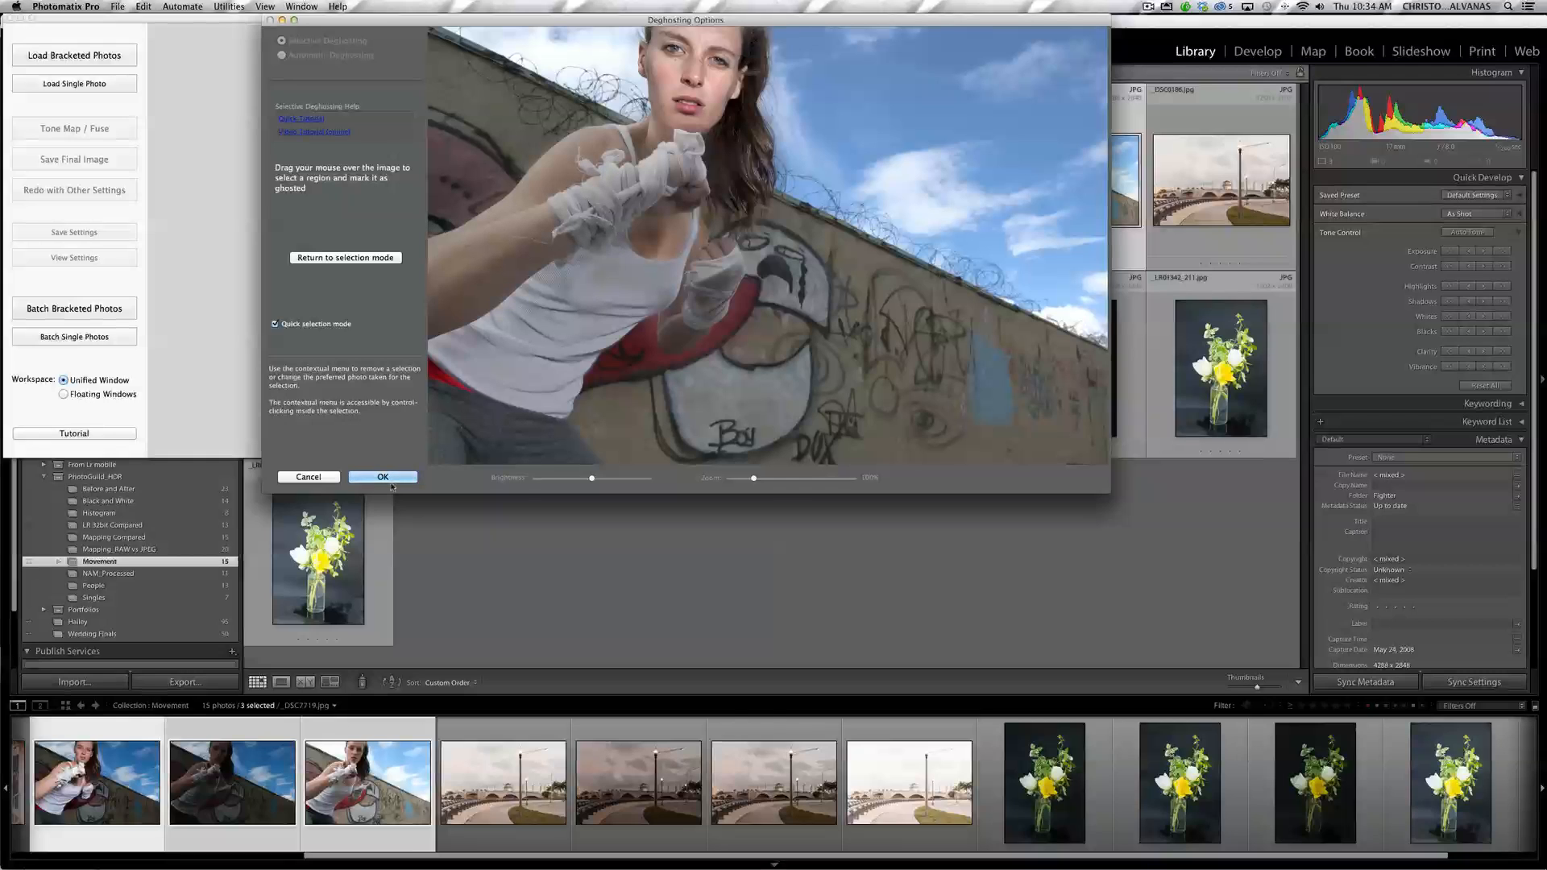
pyautogui.click(308, 477)
pyautogui.click(417, 524)
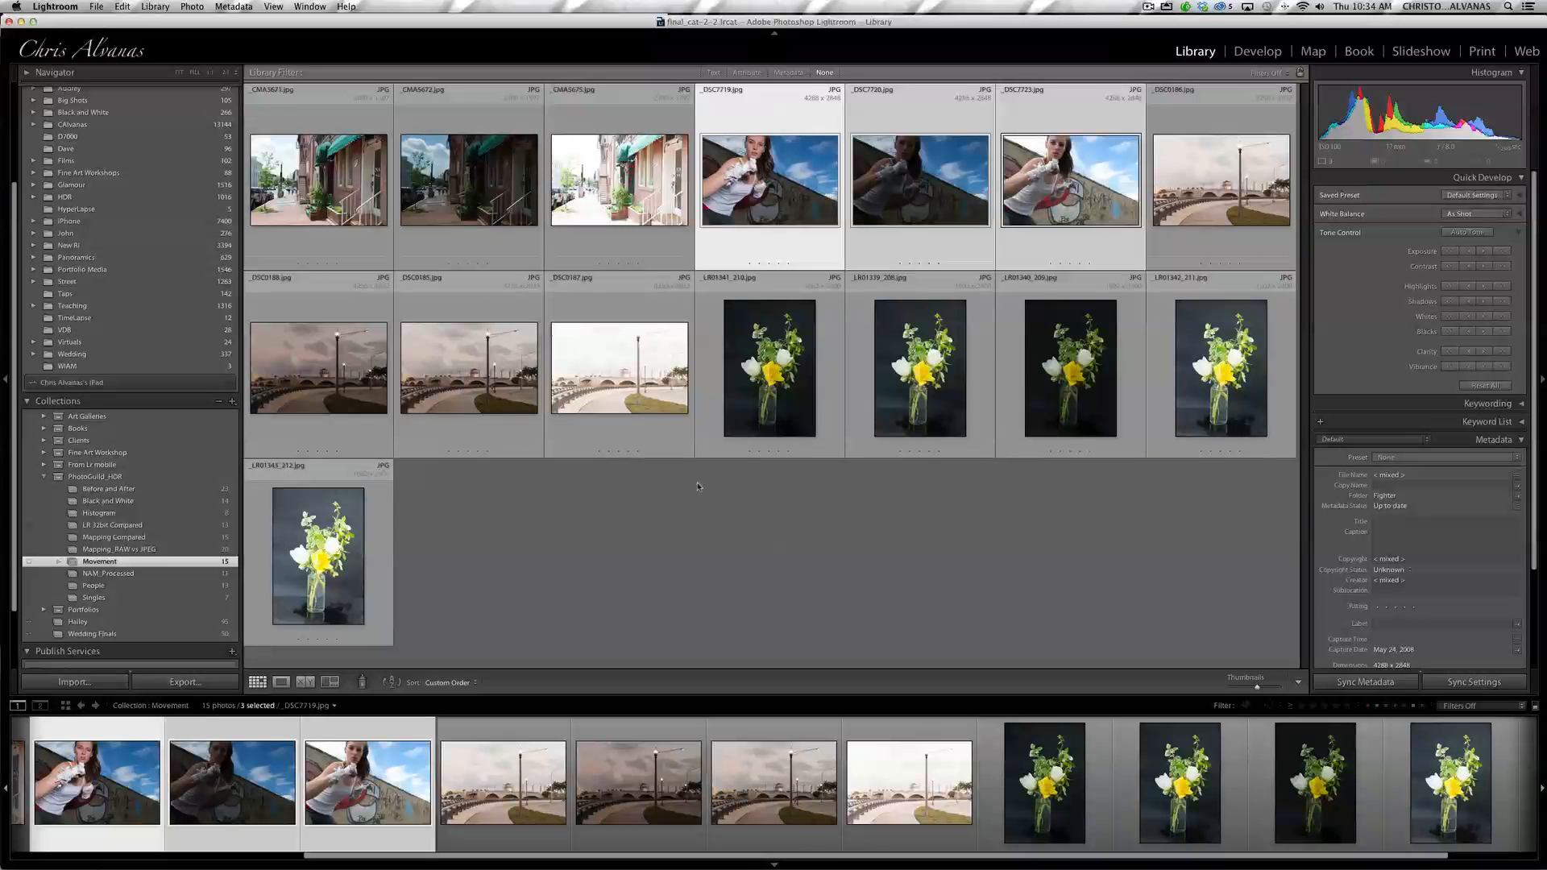
# Step: Select three exposures of the flower vase: _LR01341_210.jpg, _LR01342_211.jpg and _LR01343_212.jpg
pyautogui.click(784, 425)
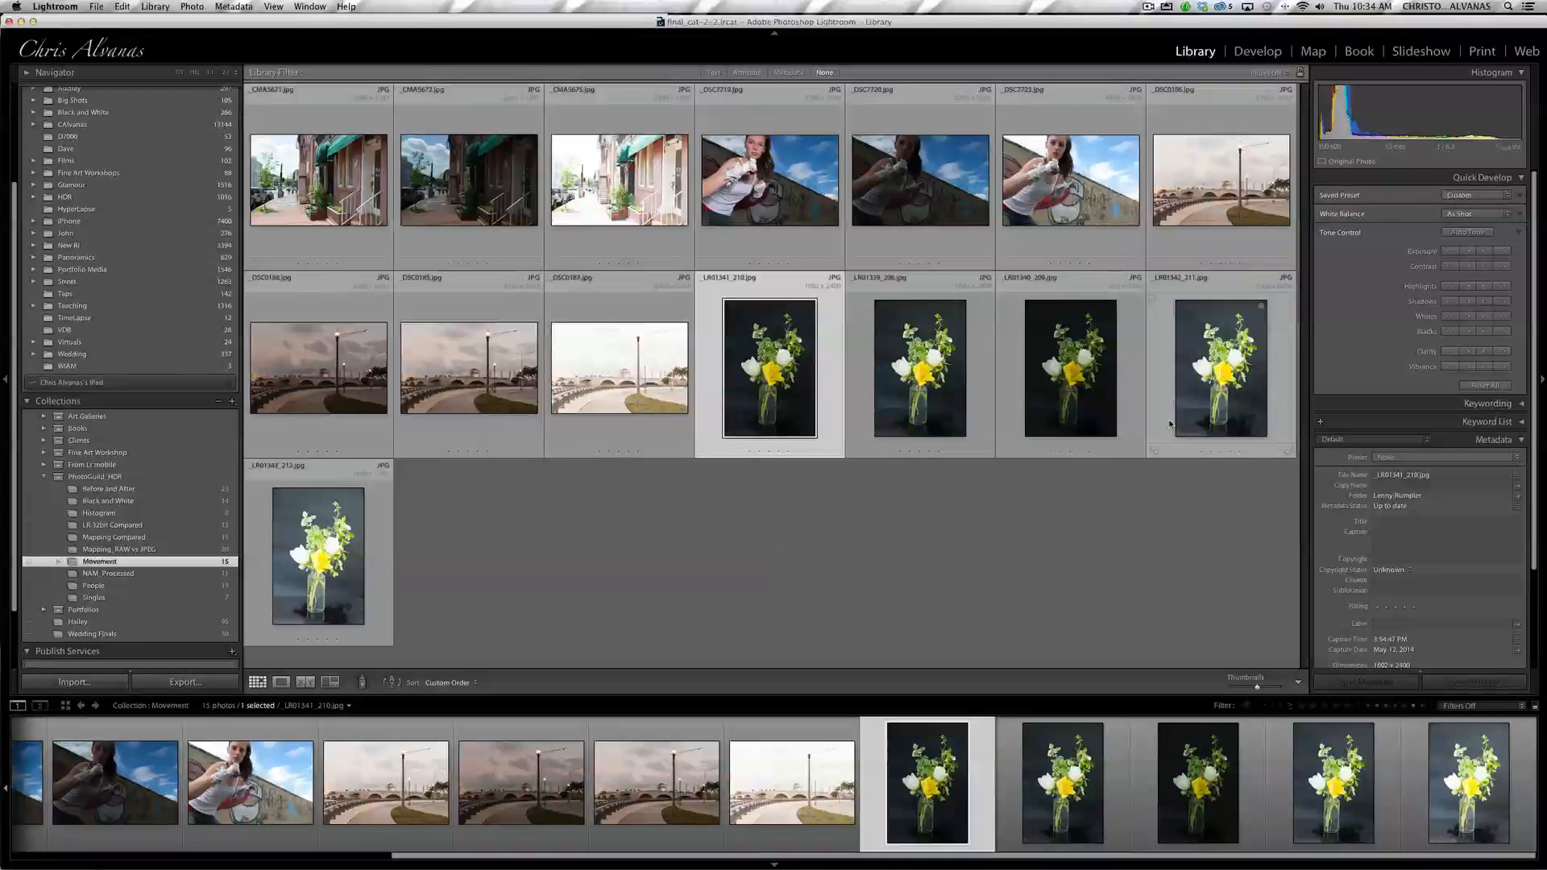
pyautogui.keyDown('super'); pyautogui.click(1211, 427); pyautogui.keyUp('super')
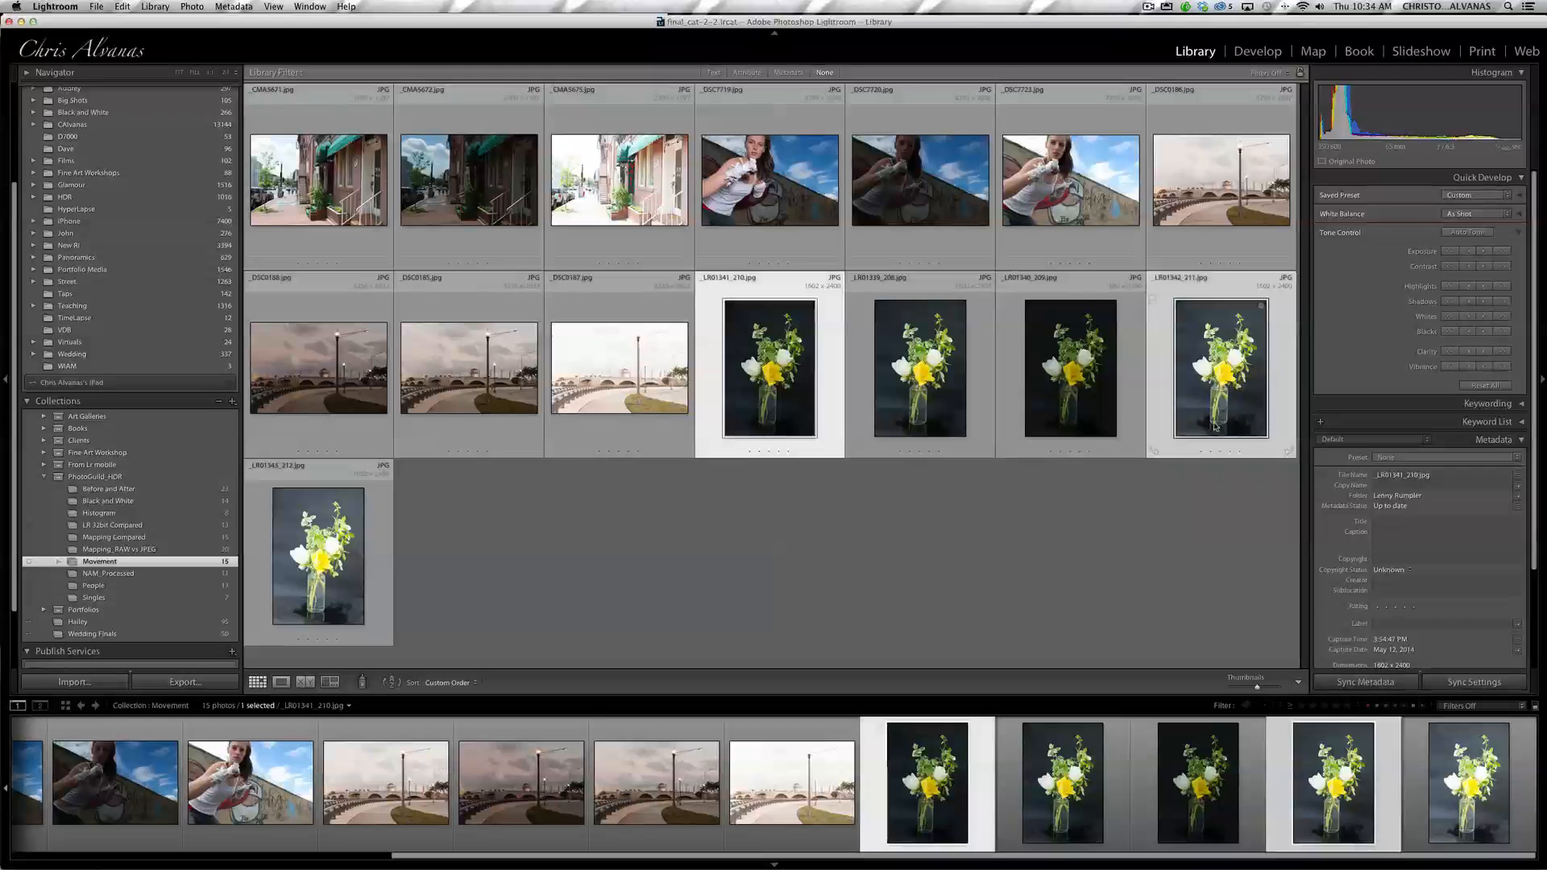
pyautogui.keyDown('super'); pyautogui.click(340, 576); pyautogui.keyUp('super')
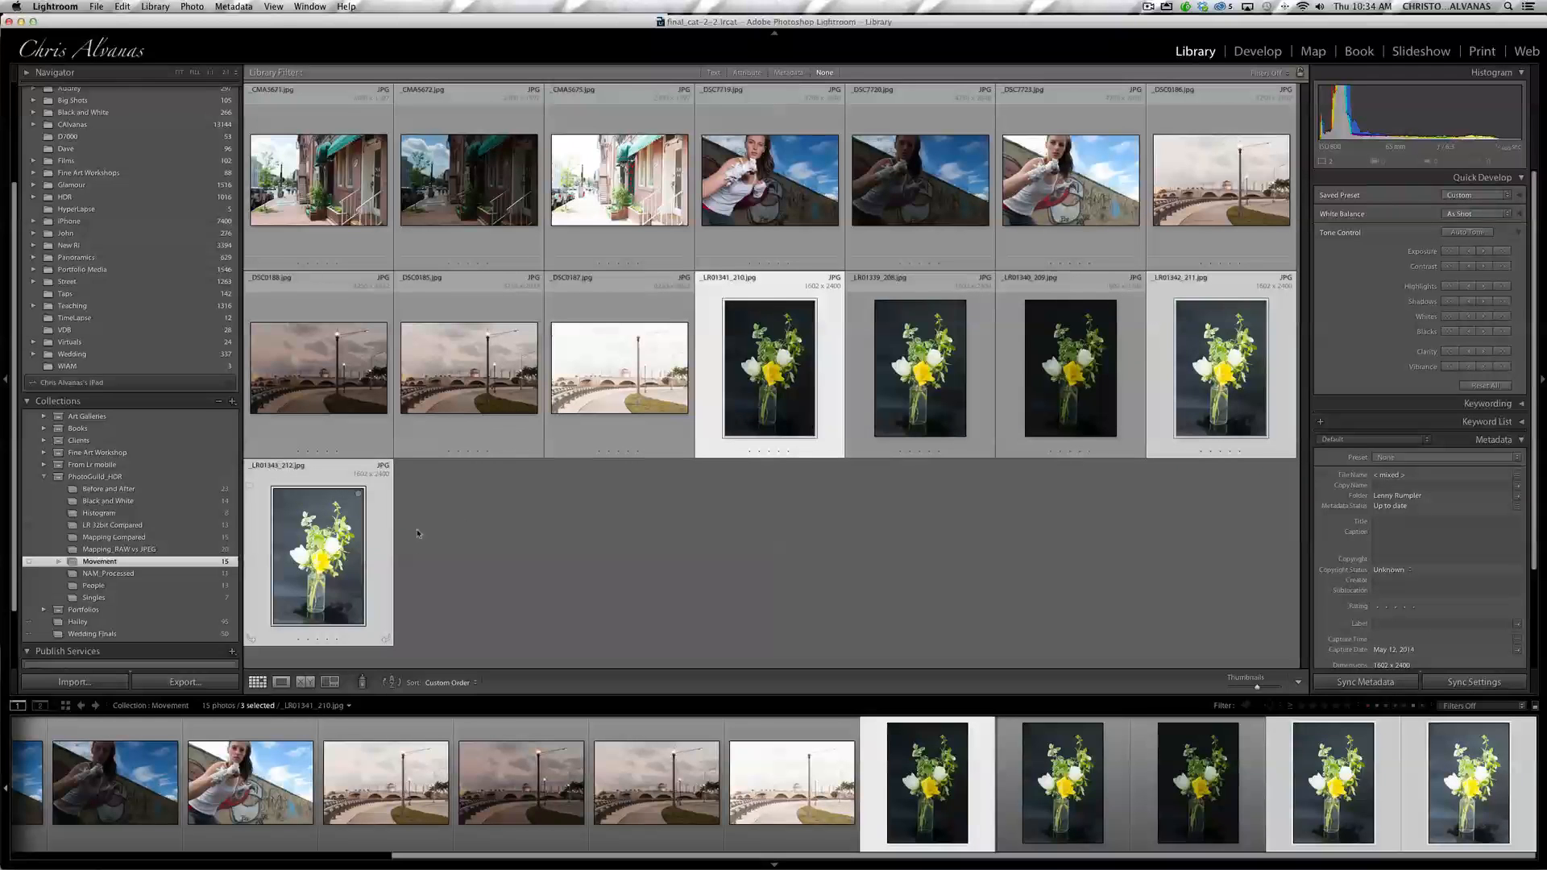
# Step: Export the three selected flower photos to Photomatix Pro with the current processing settings
pyautogui.click(96, 8)
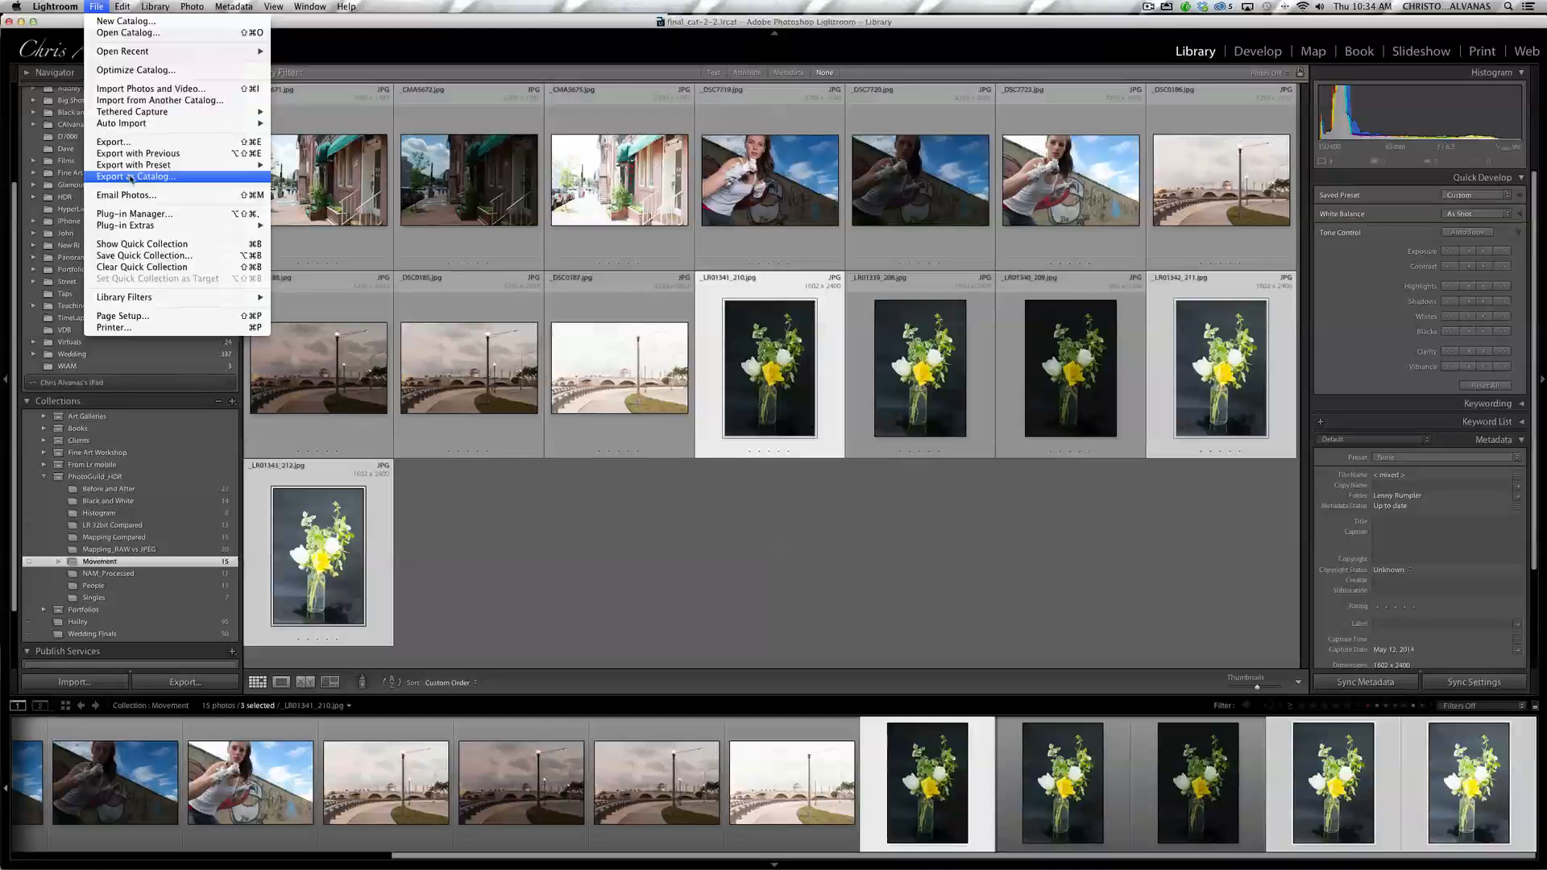
pyautogui.moveTo(156, 228)
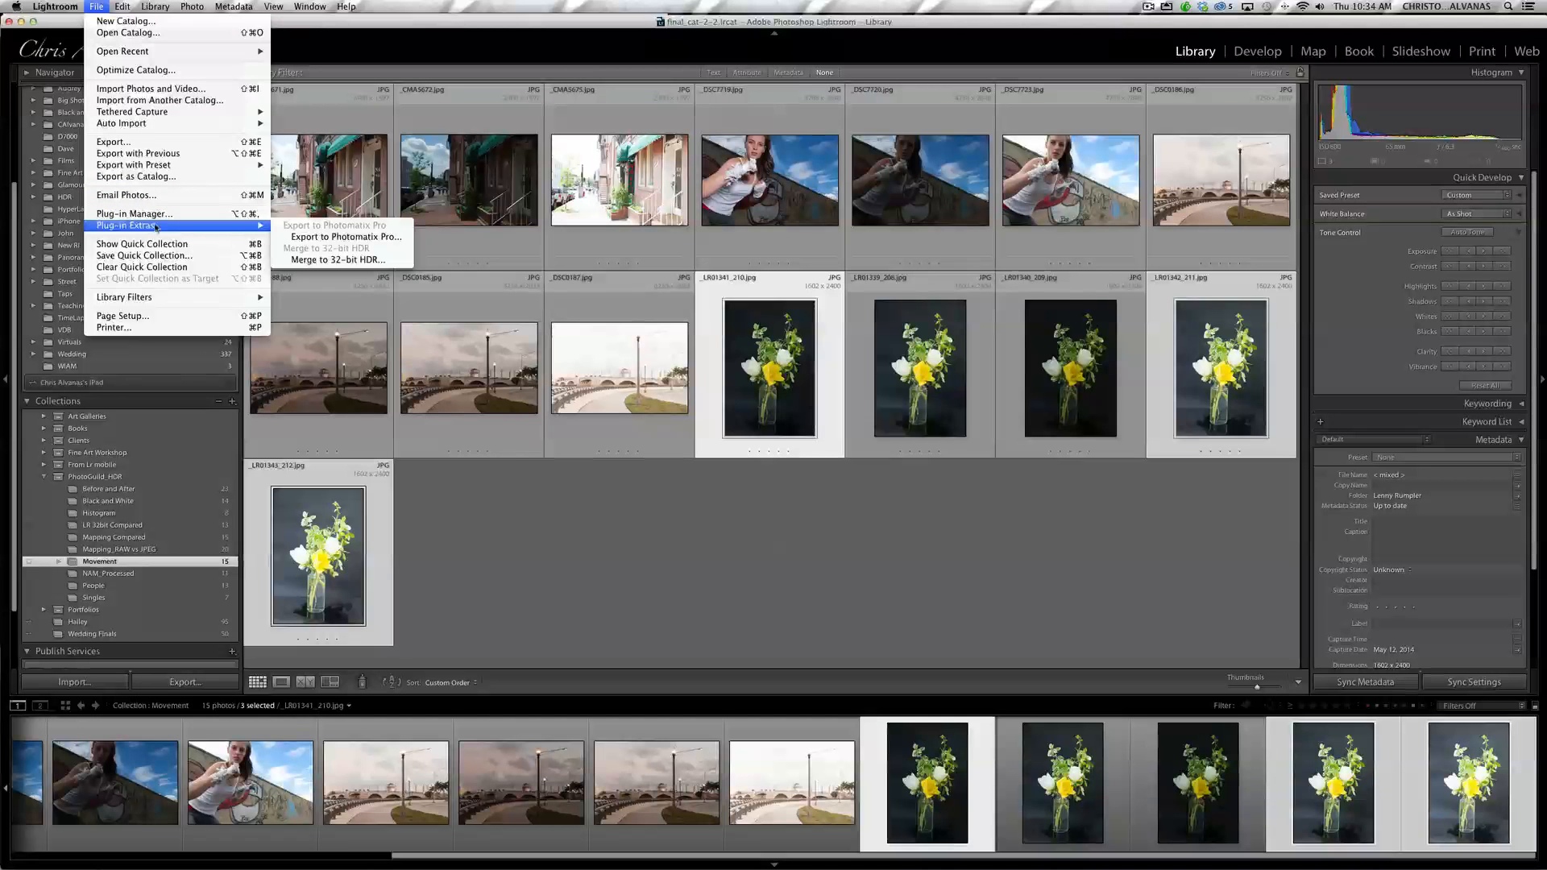
pyautogui.click(346, 237)
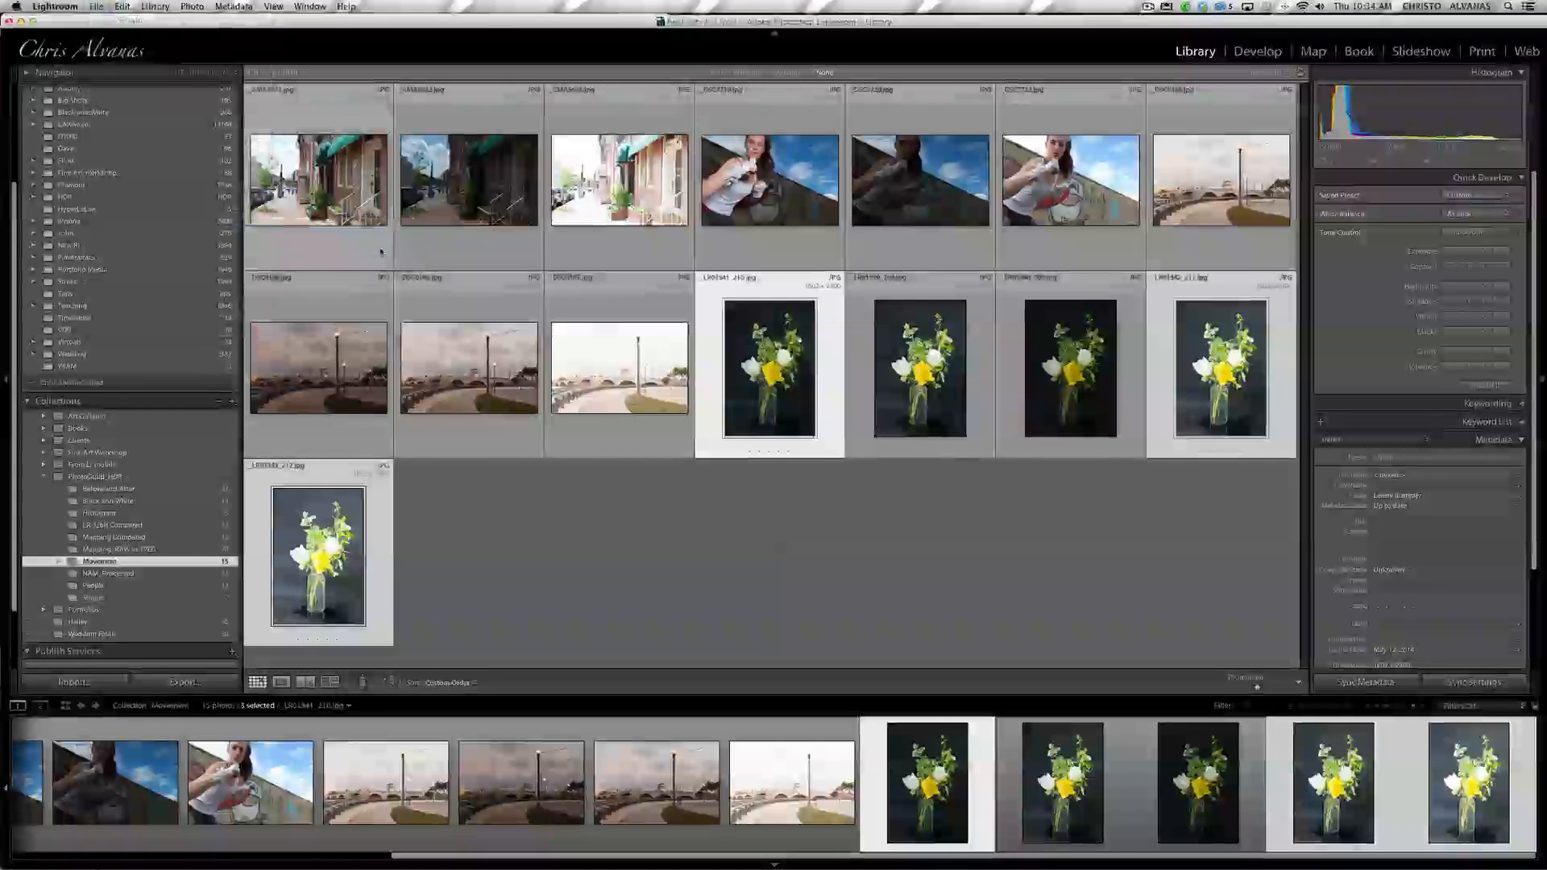
pyautogui.click(879, 462)
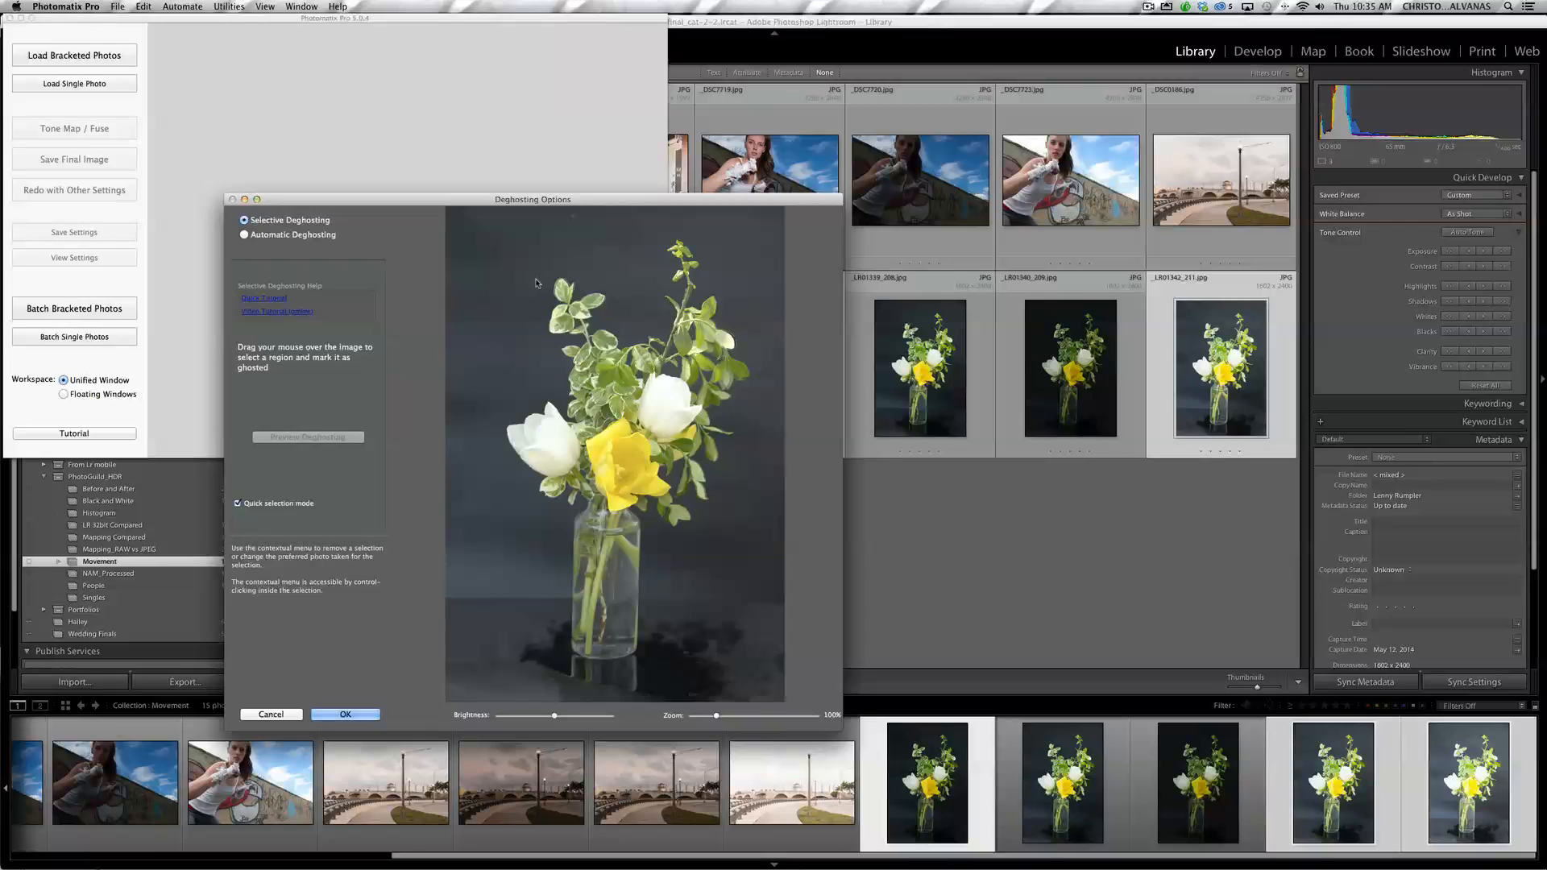
# Step: Mark the two groups of leafy stems on either side of the bouquet as ghosted regions and preview the deghosting
pyautogui.moveTo(548, 281)
pyautogui.mouseDown()
pyautogui.moveTo(542, 345)
pyautogui.moveTo(568, 398)
pyautogui.moveTo(635, 318)
pyautogui.moveTo(624, 283)
pyautogui.moveTo(551, 274)
pyautogui.mouseUp()
pyautogui.moveTo(663, 251)
pyautogui.mouseDown()
pyautogui.moveTo(654, 336)
pyautogui.moveTo(694, 403)
pyautogui.mouseUp()
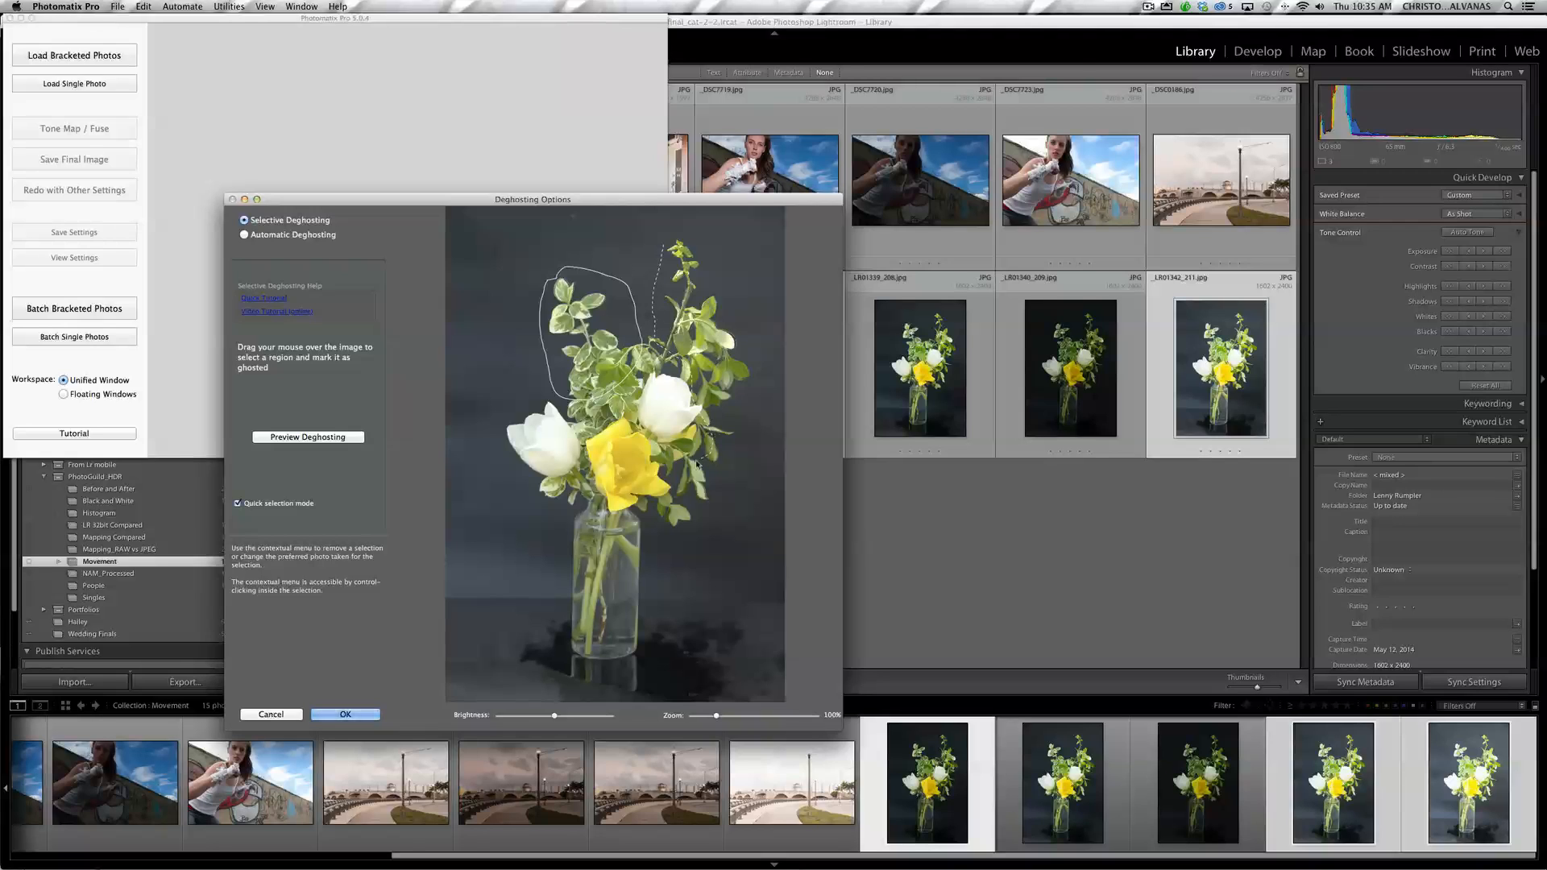
pyautogui.moveTo(697, 463)
pyautogui.mouseDown()
pyautogui.moveTo(669, 537)
pyautogui.moveTo(740, 485)
pyautogui.moveTo(769, 392)
pyautogui.moveTo(755, 316)
pyautogui.moveTo(717, 251)
pyautogui.moveTo(654, 242)
pyautogui.moveTo(653, 256)
pyautogui.mouseUp()
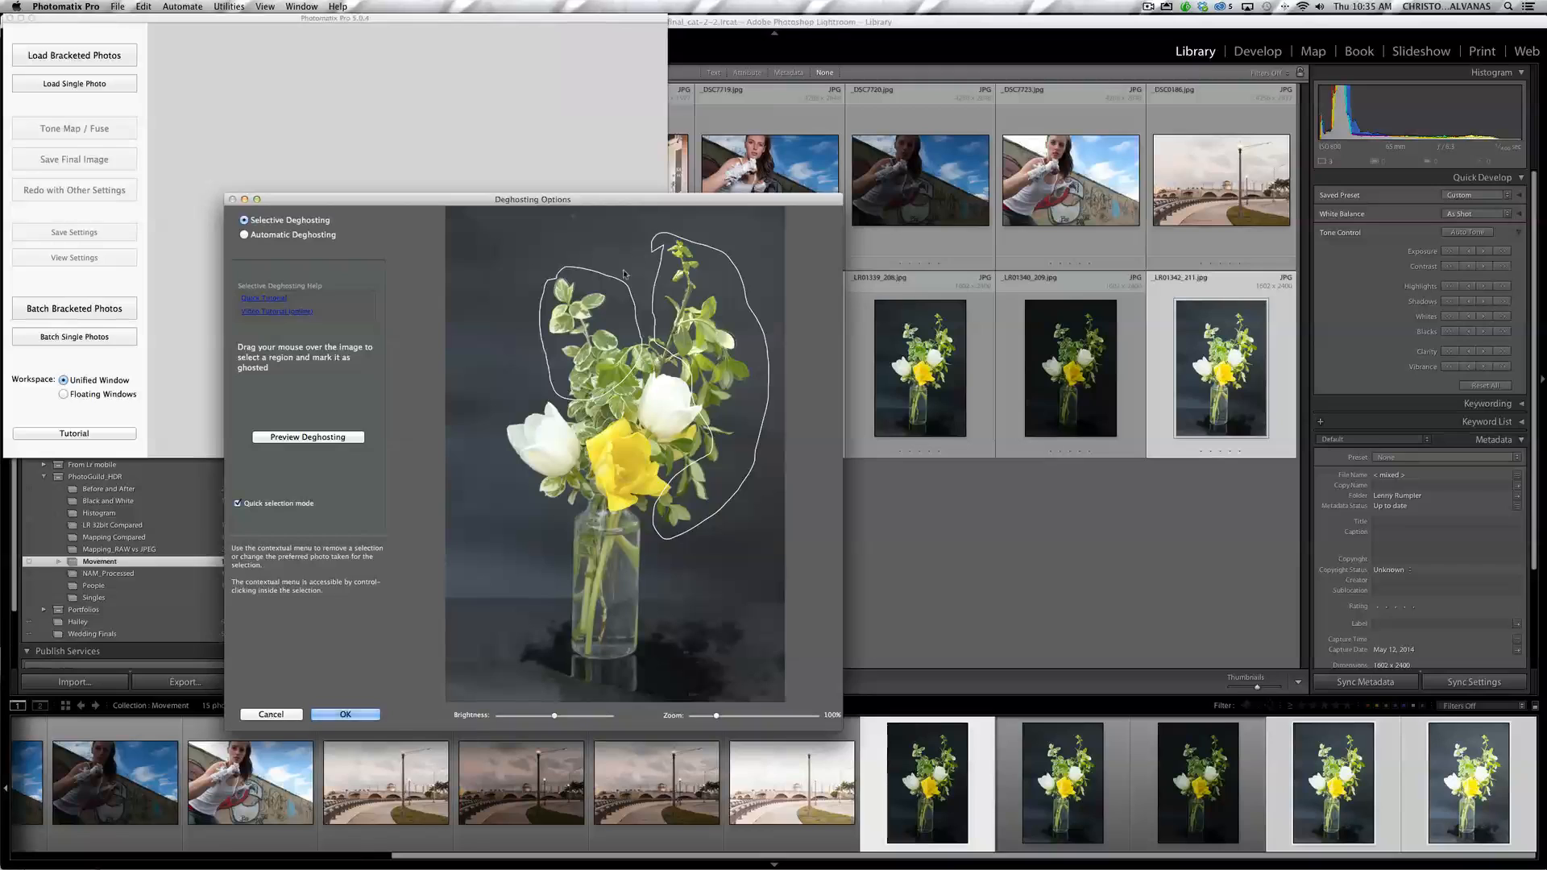
pyautogui.click(332, 440)
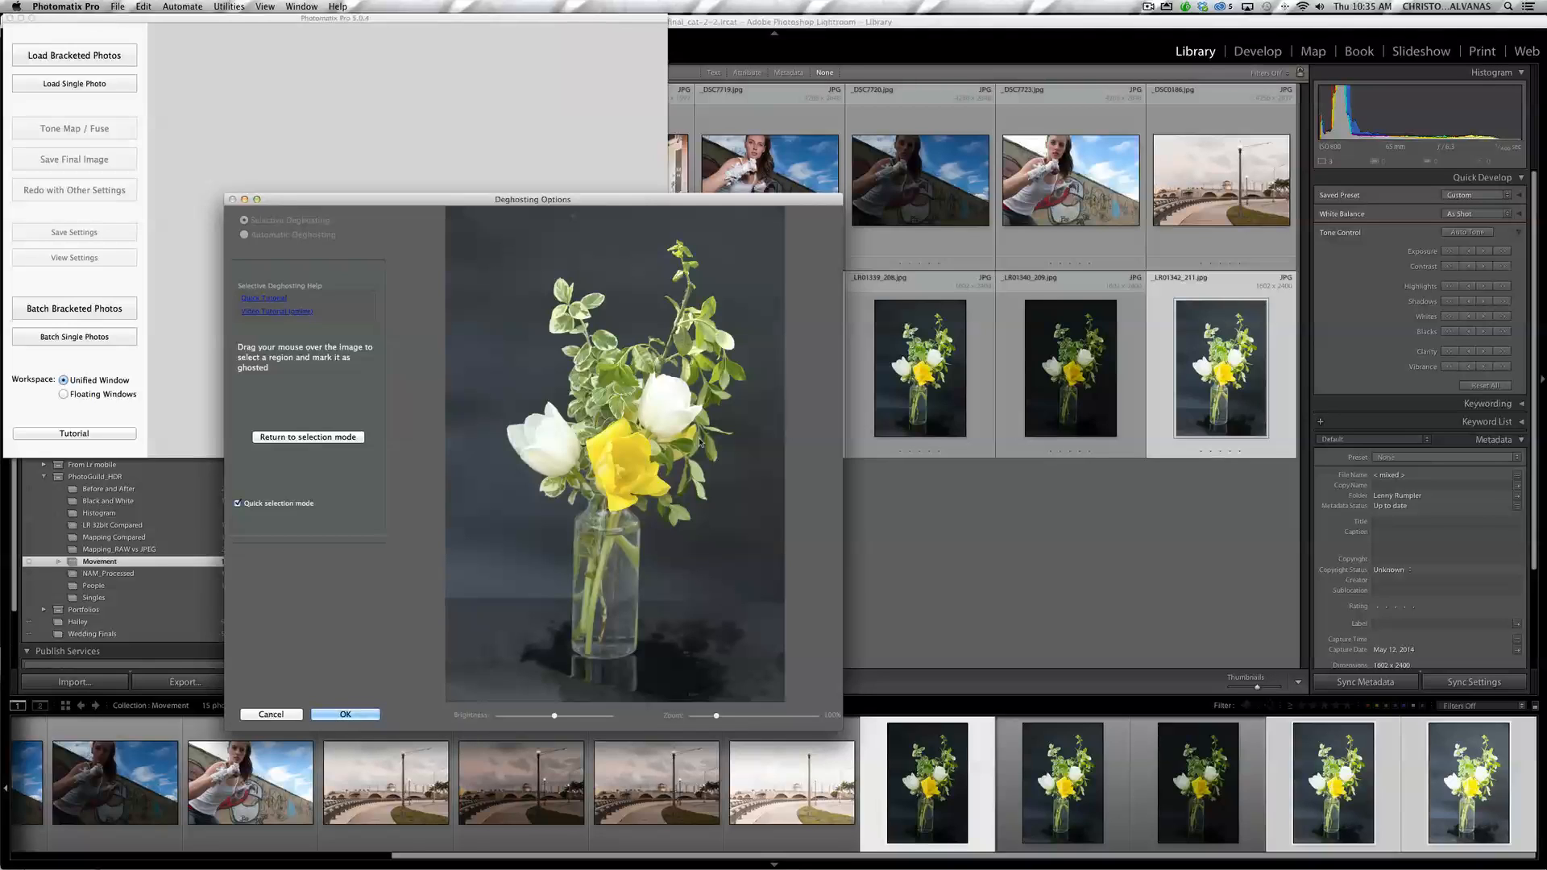
# Step: Cancel the deghosting of the flower vase image and switch back to Lightroom
pyautogui.moveTo(246, 220)
pyautogui.click(273, 714)
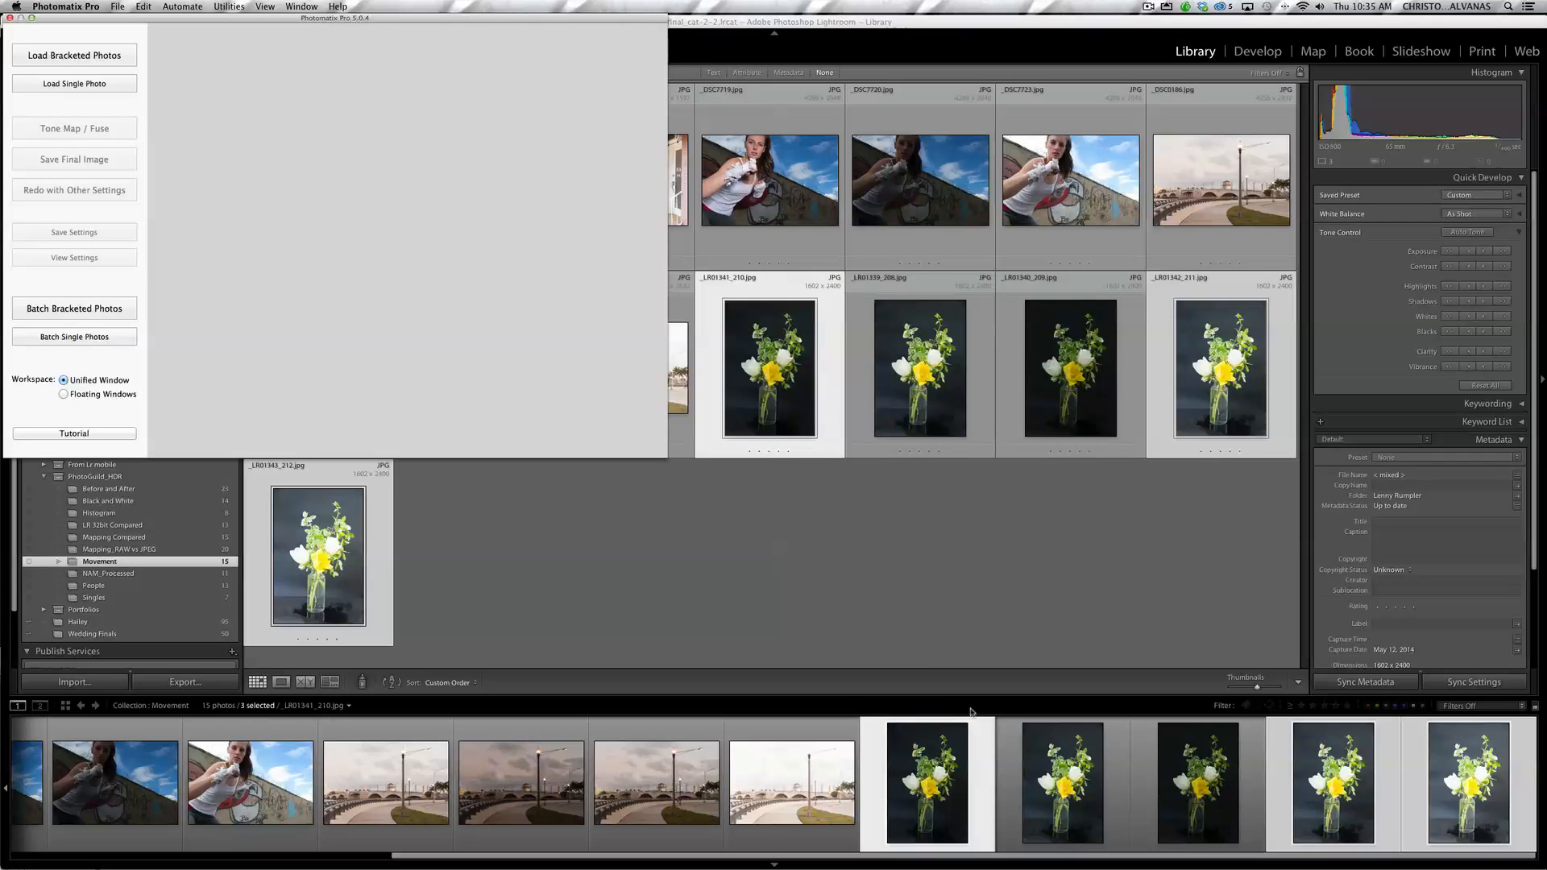
pyautogui.click(891, 618)
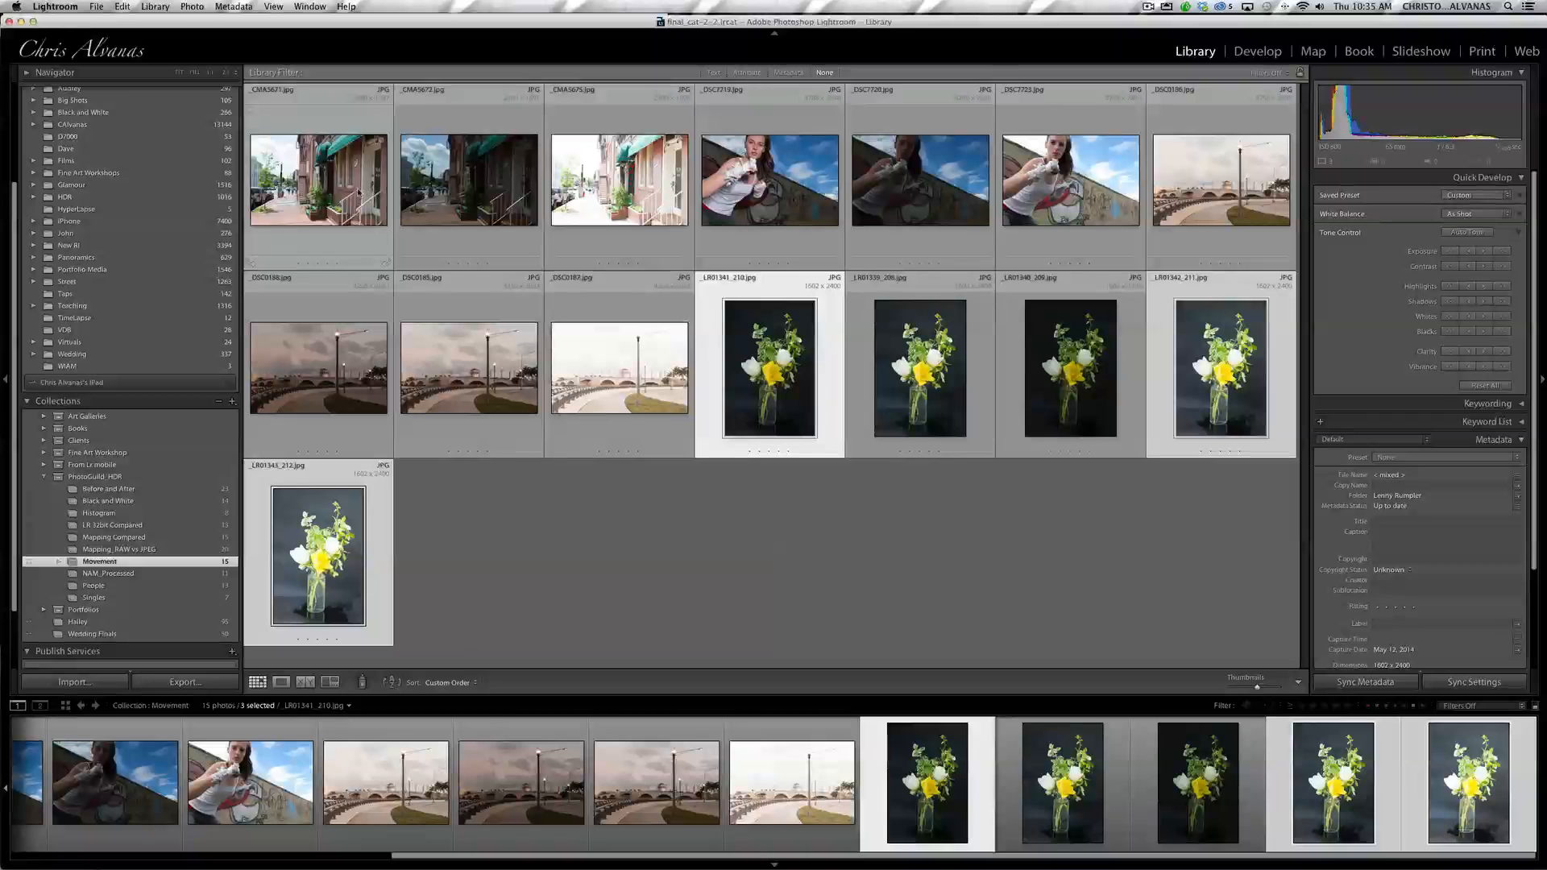
# Step: Select the three brick storefront street exposures and export them to Photomatix Pro with the current processing settings
pyautogui.click(353, 196)
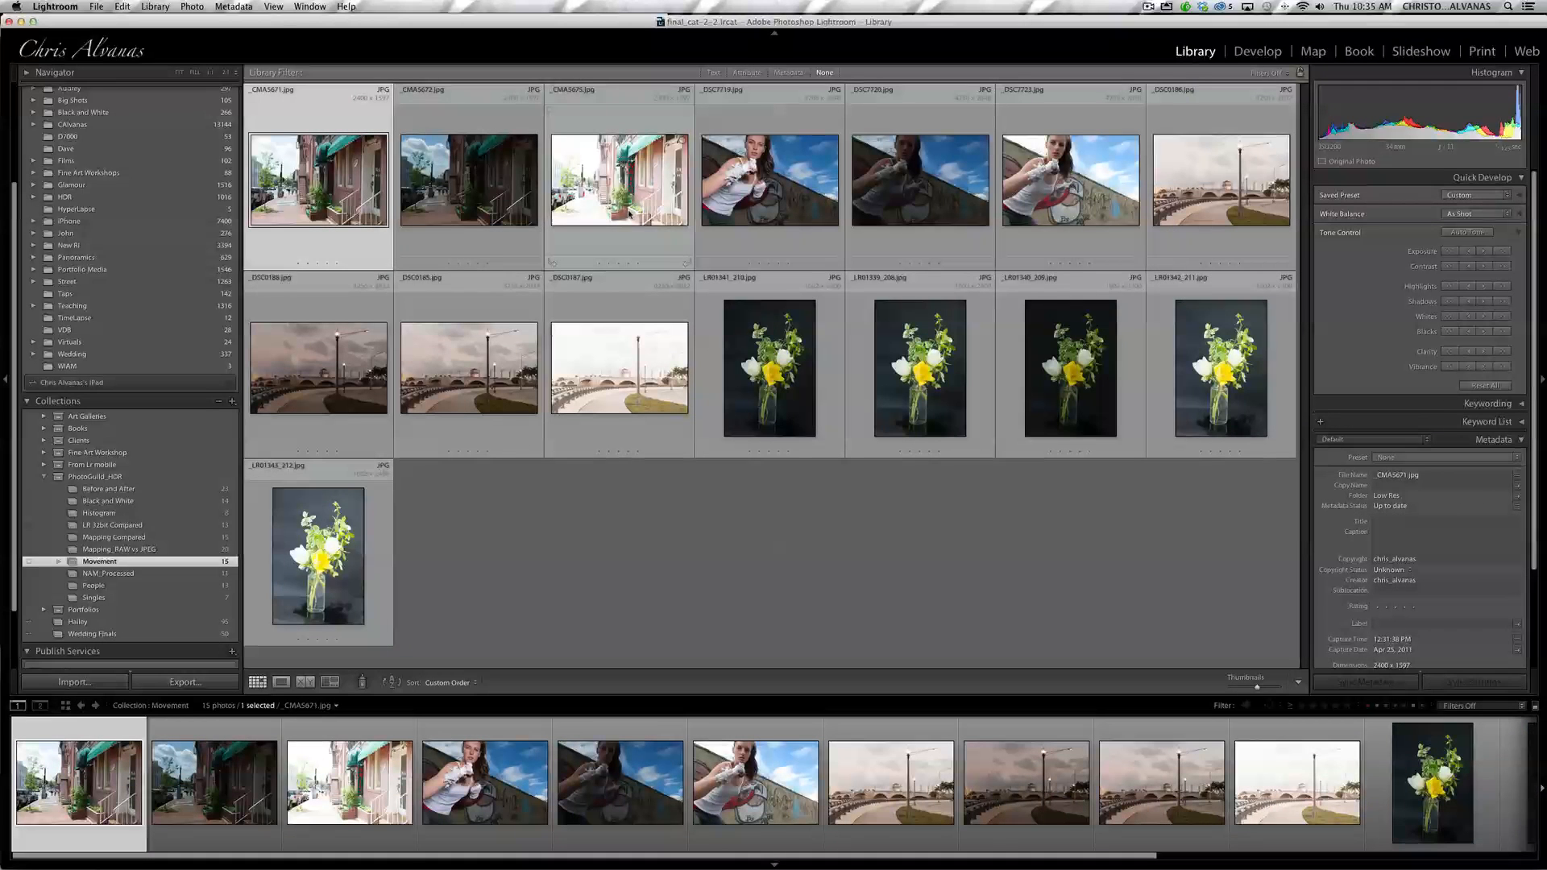
pyautogui.keyDown('shift'); pyautogui.click(551, 262); pyautogui.keyUp('shift')
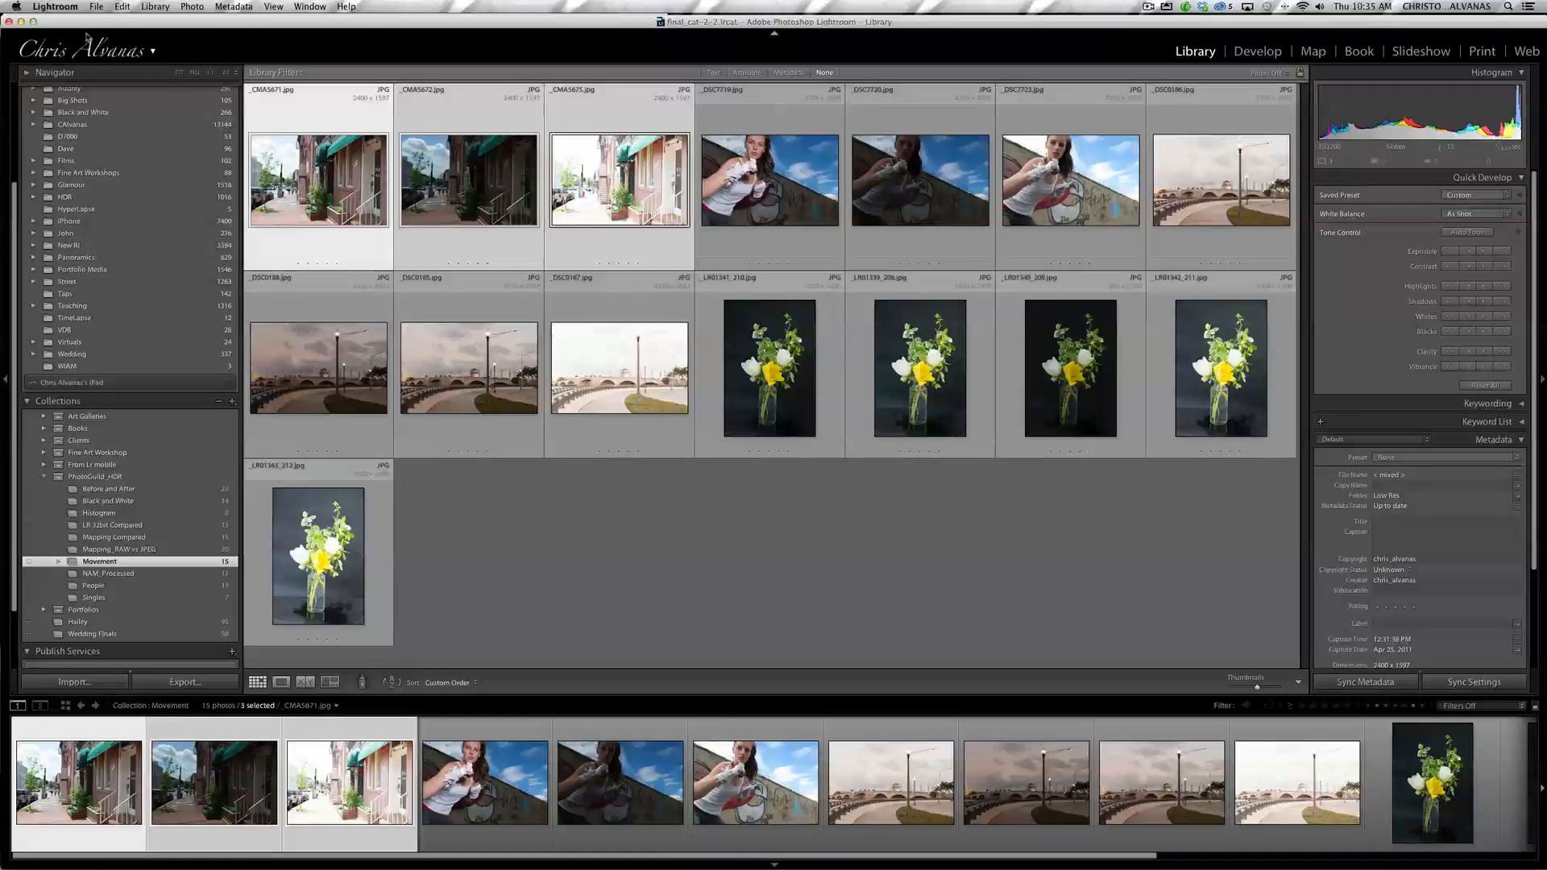
pyautogui.click(96, 7)
pyautogui.click(96, 8)
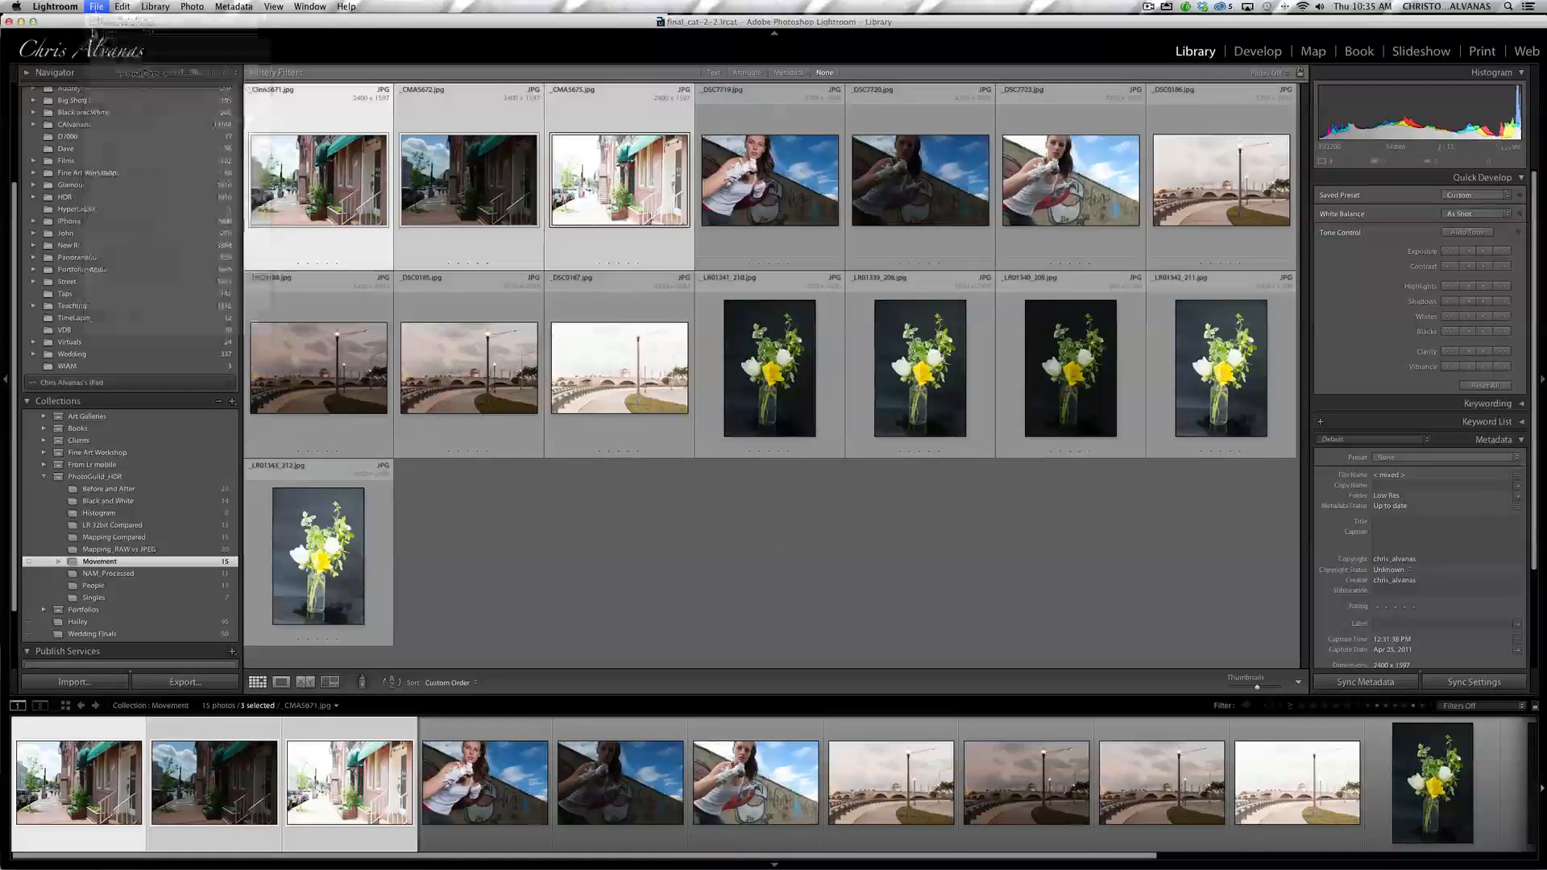
pyautogui.click(97, 10)
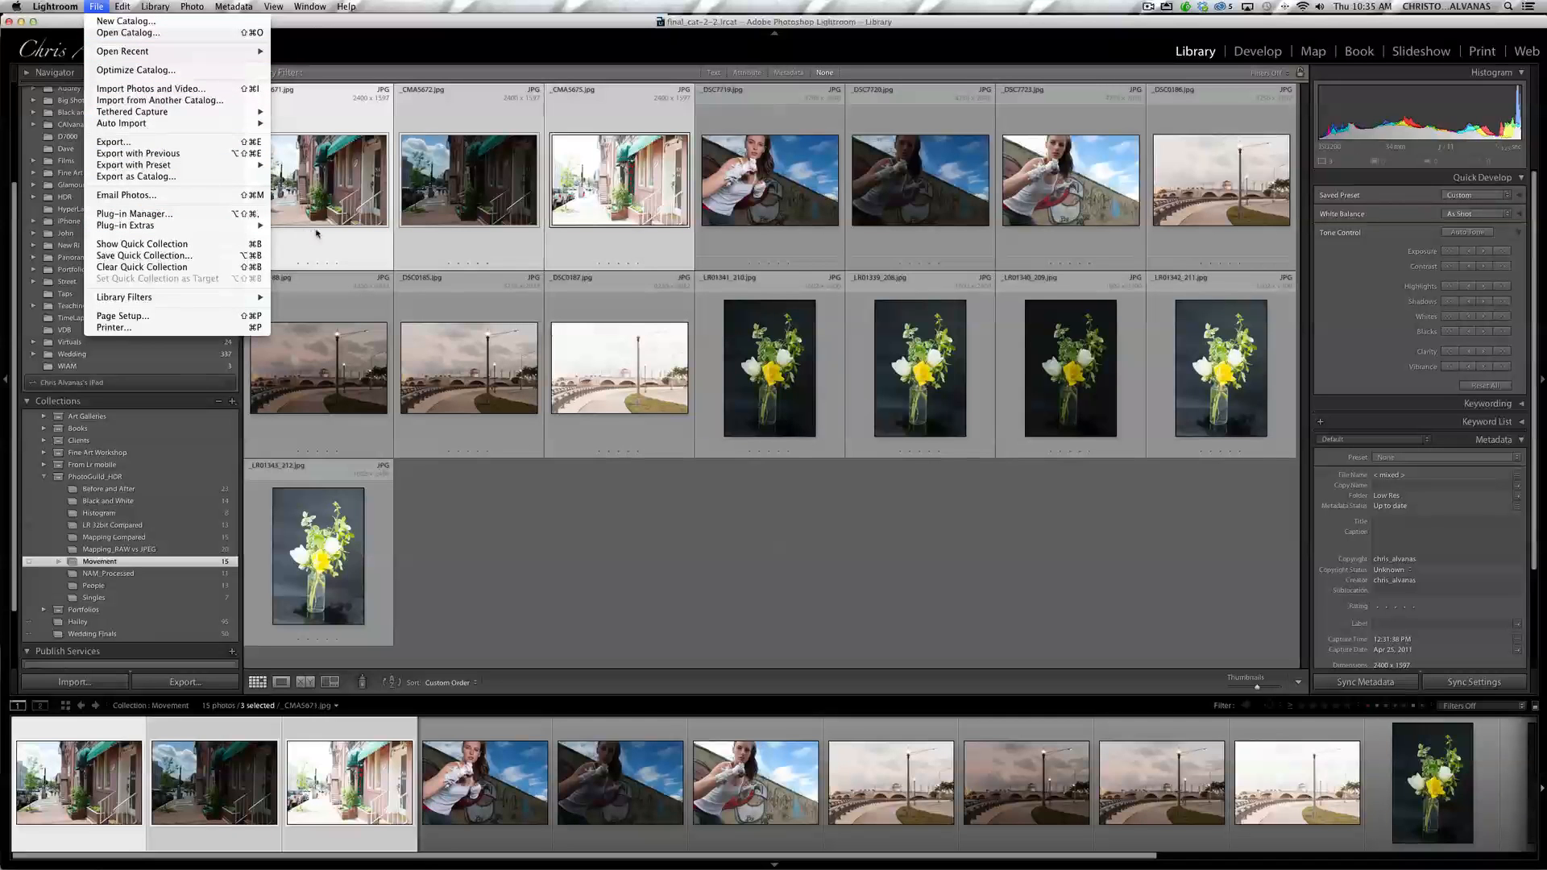
pyautogui.moveTo(264, 226)
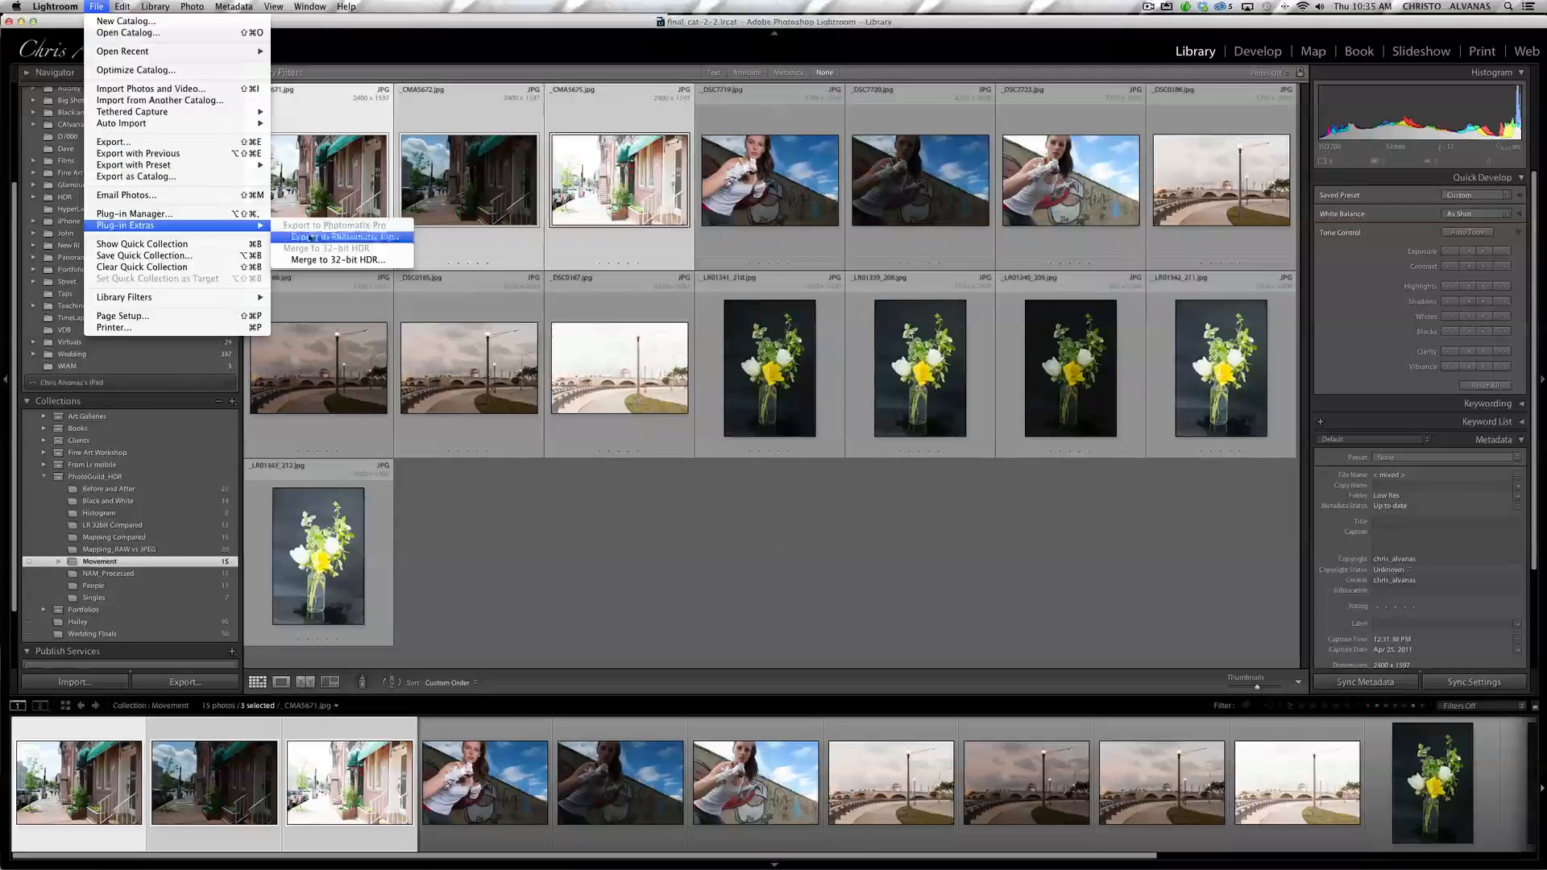
pyautogui.click(310, 237)
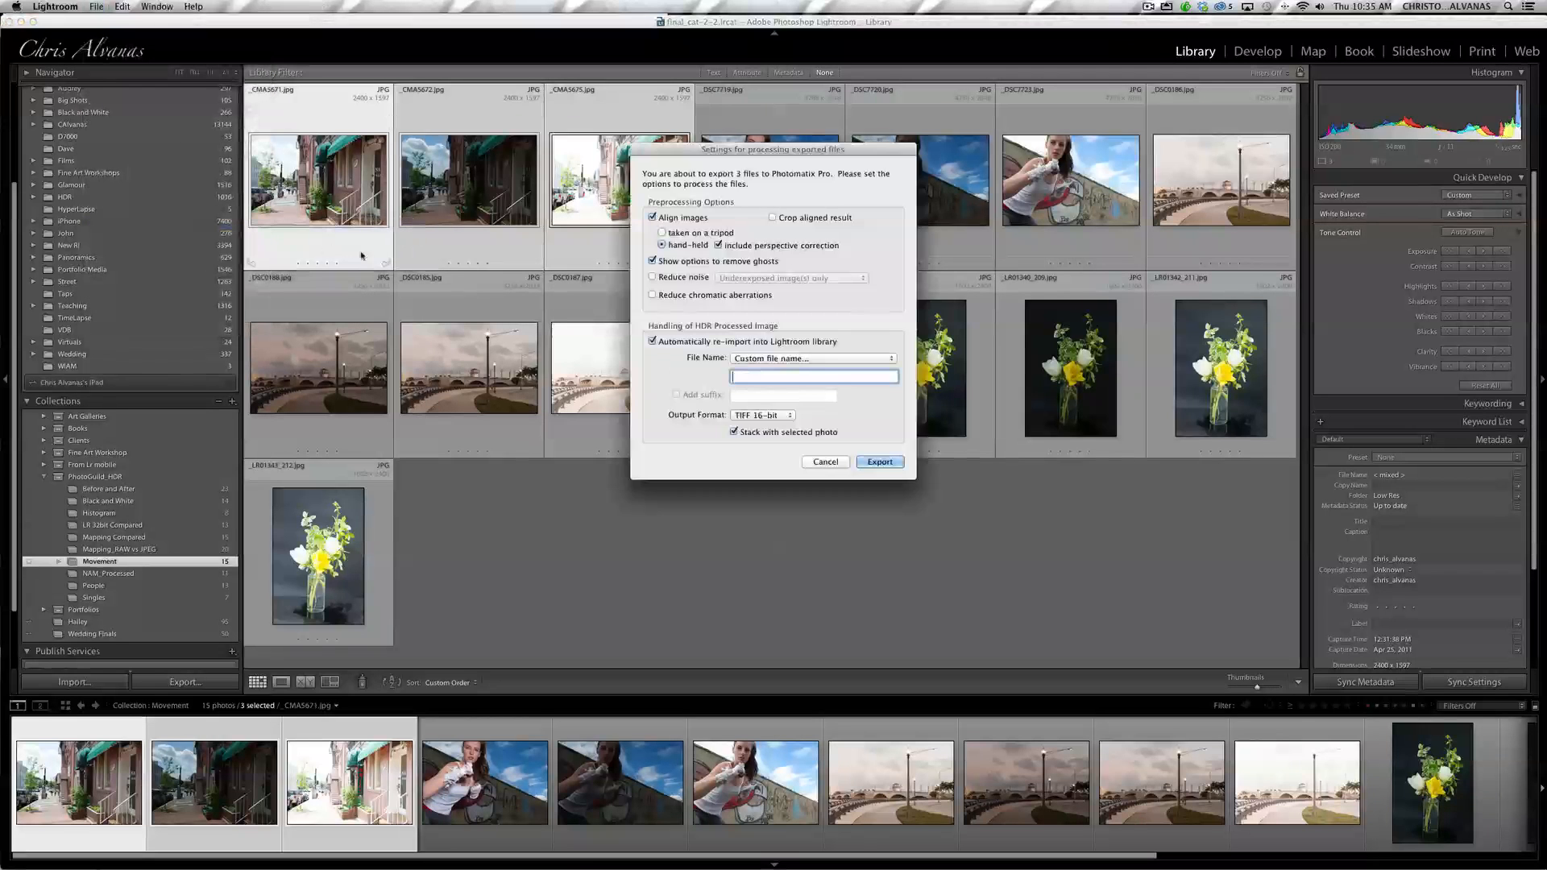
pyautogui.click(879, 462)
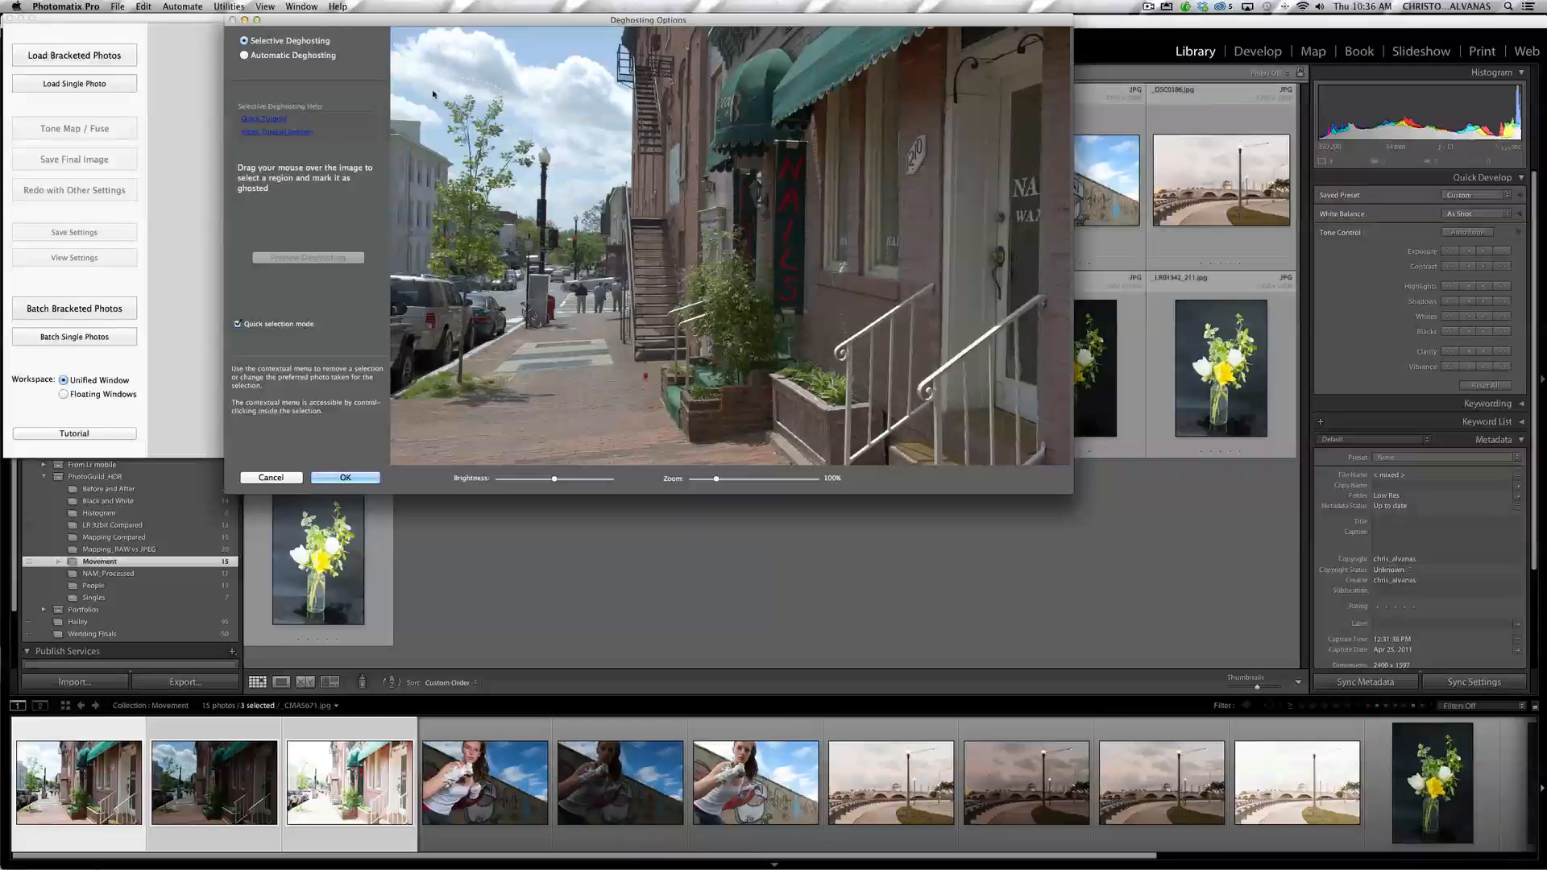
# Step: Mark the tree's foliage and the distant pedestrians as ghosted, preview the deghosting, and cancel back to Lightroom
pyautogui.moveTo(457, 181); pyautogui.dragTo(501, 206)
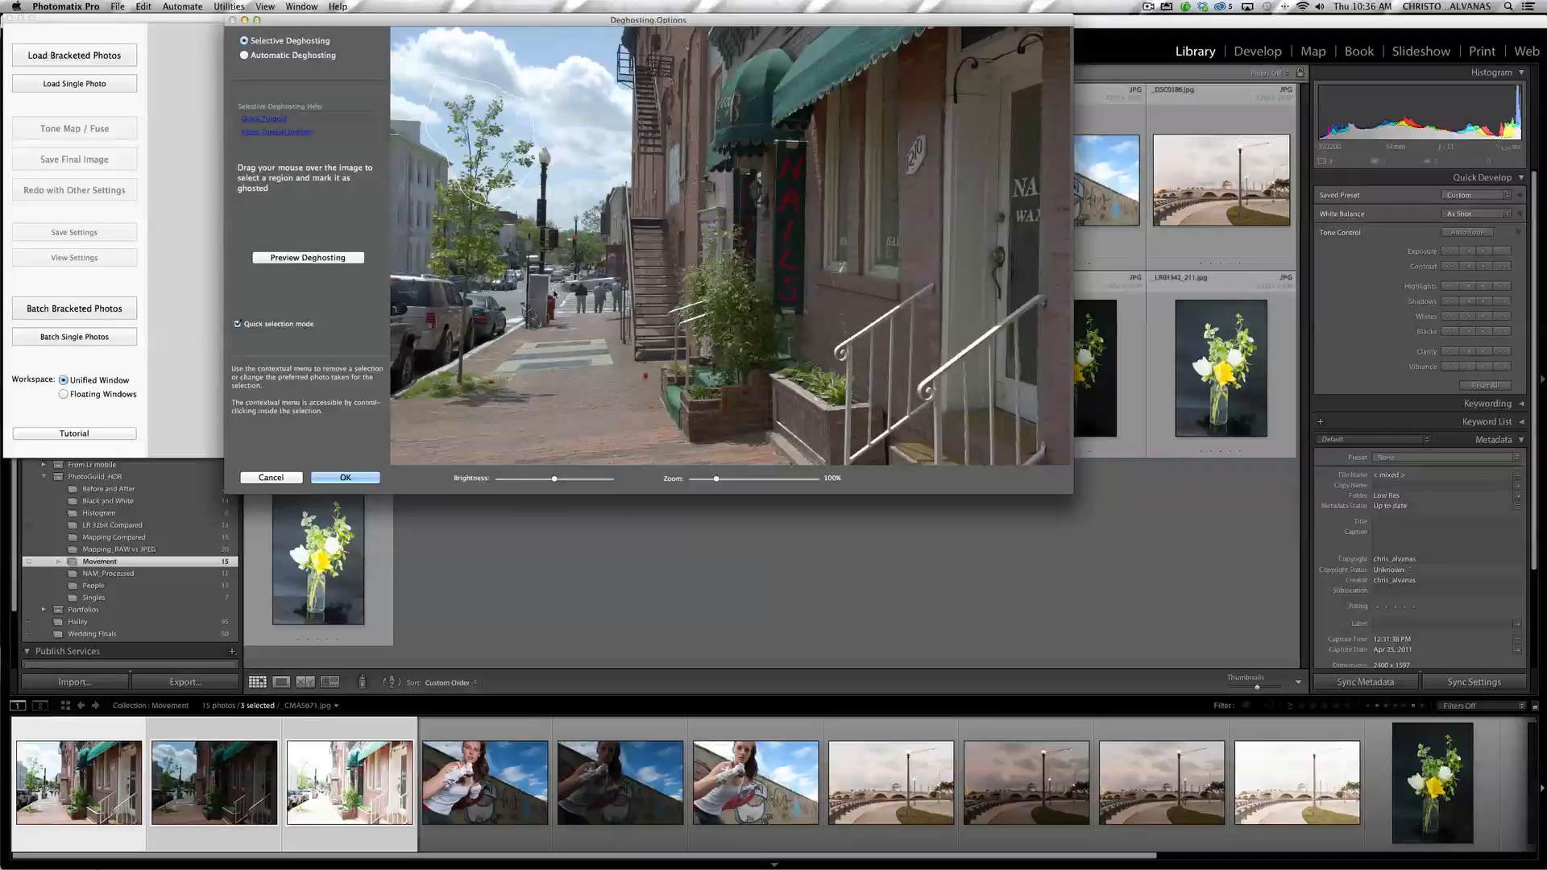
pyautogui.moveTo(574, 297)
pyautogui.mouseDown()
pyautogui.moveTo(631, 282)
pyautogui.moveTo(620, 267)
pyautogui.moveTo(556, 285)
pyautogui.mouseUp()
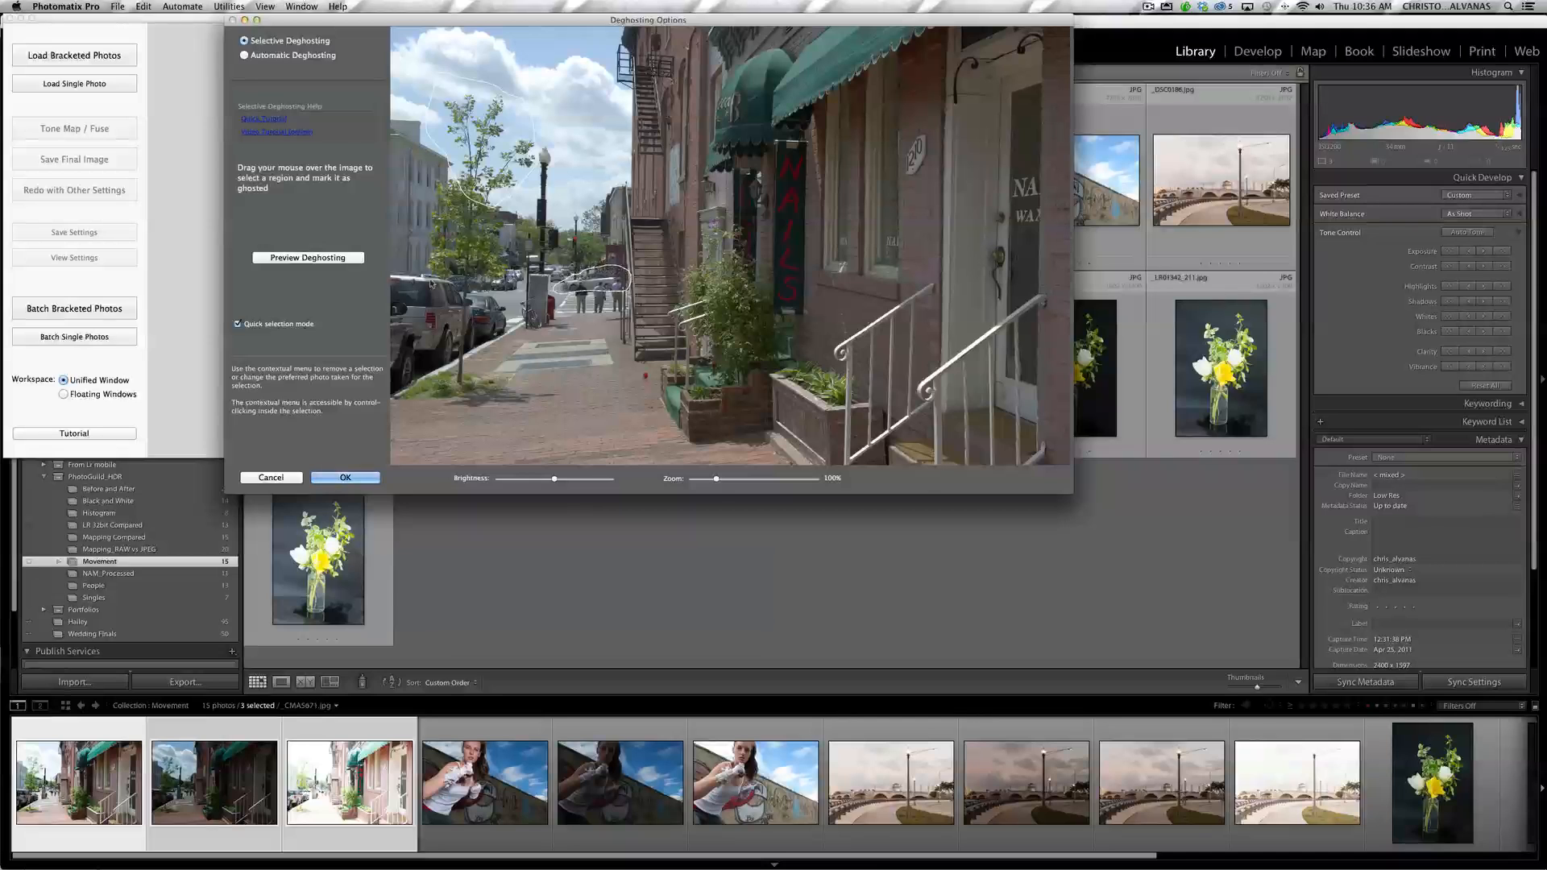
pyautogui.click(312, 258)
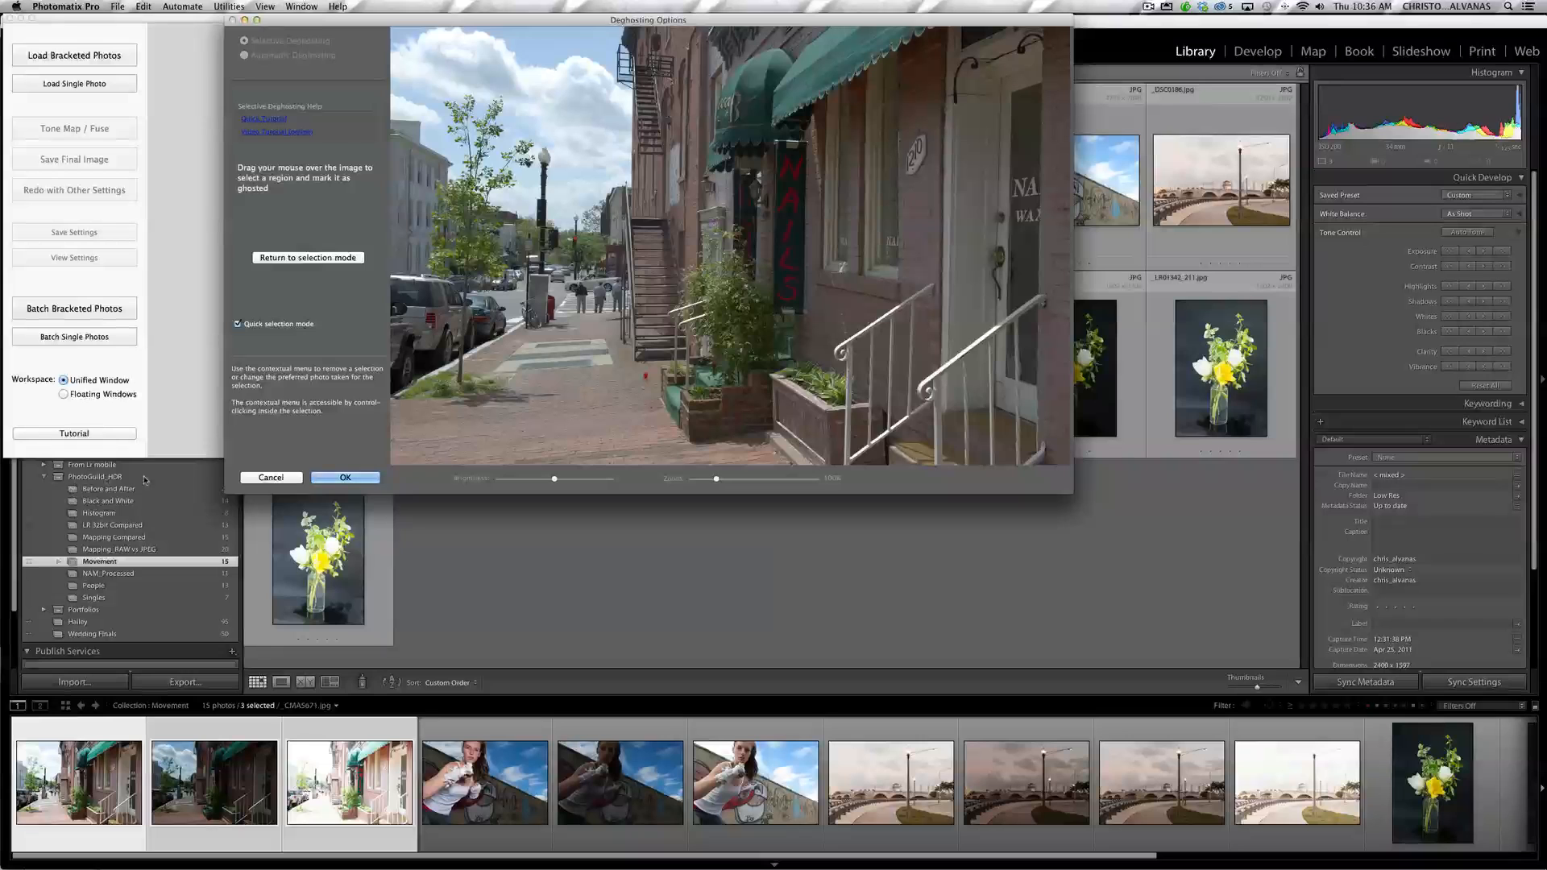
pyautogui.click(270, 478)
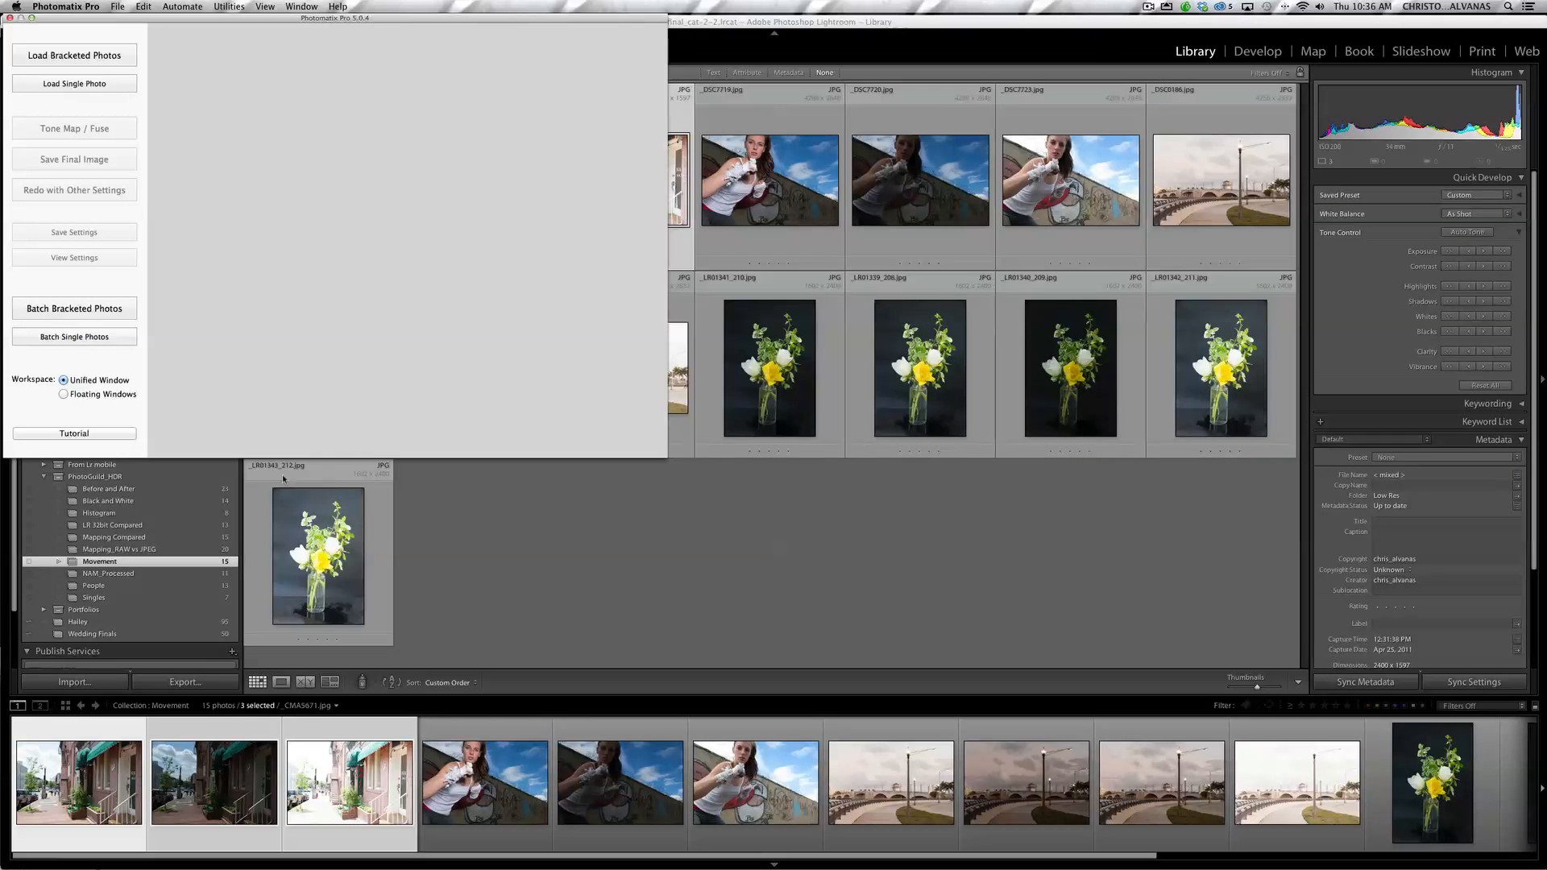
pyautogui.click(663, 518)
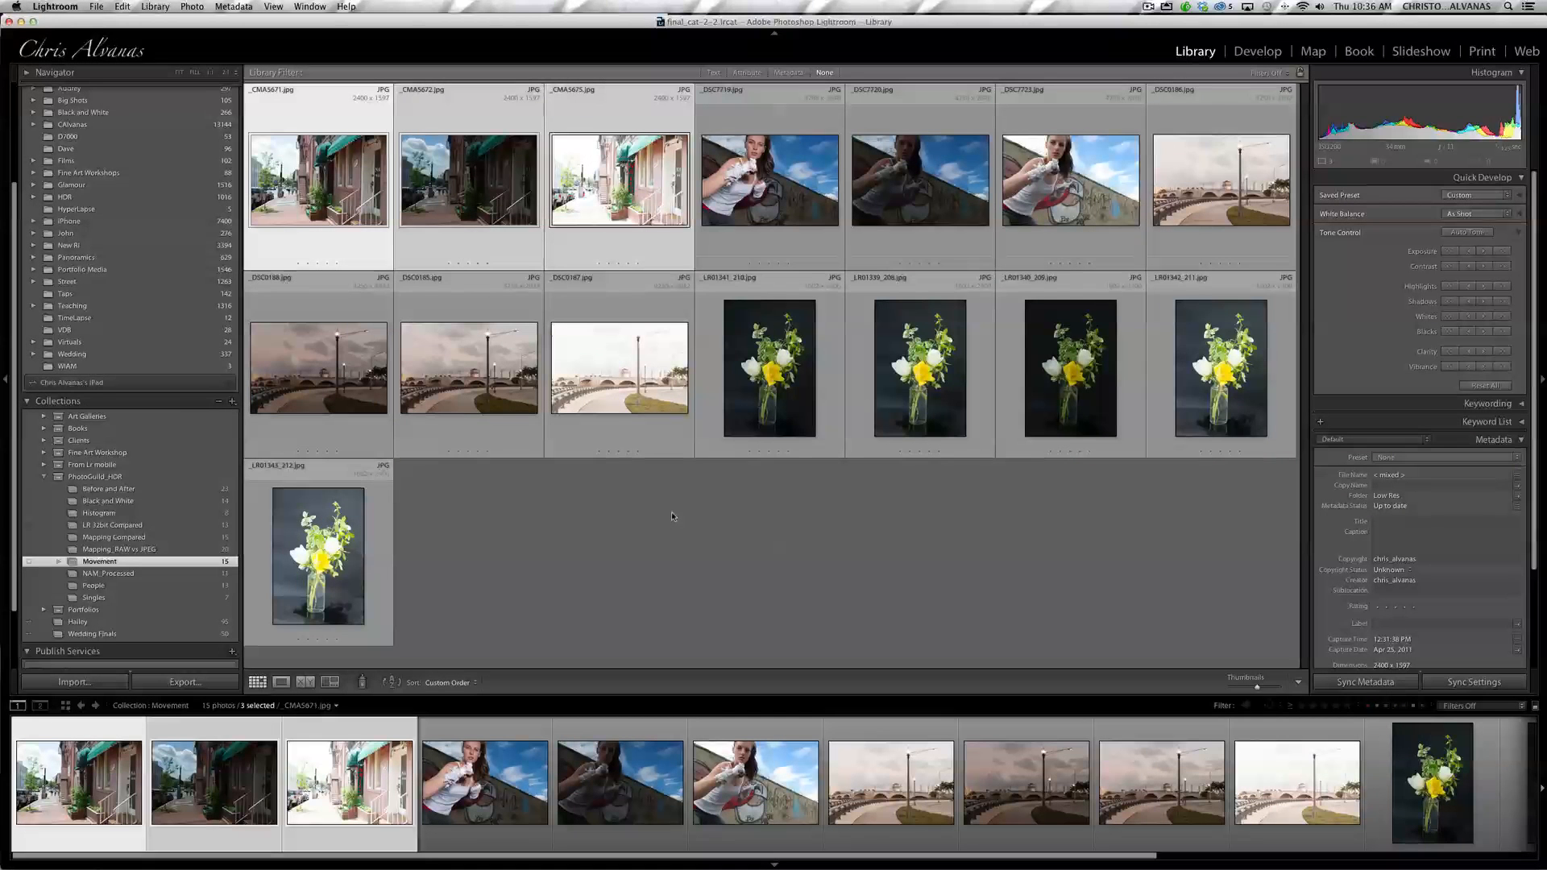